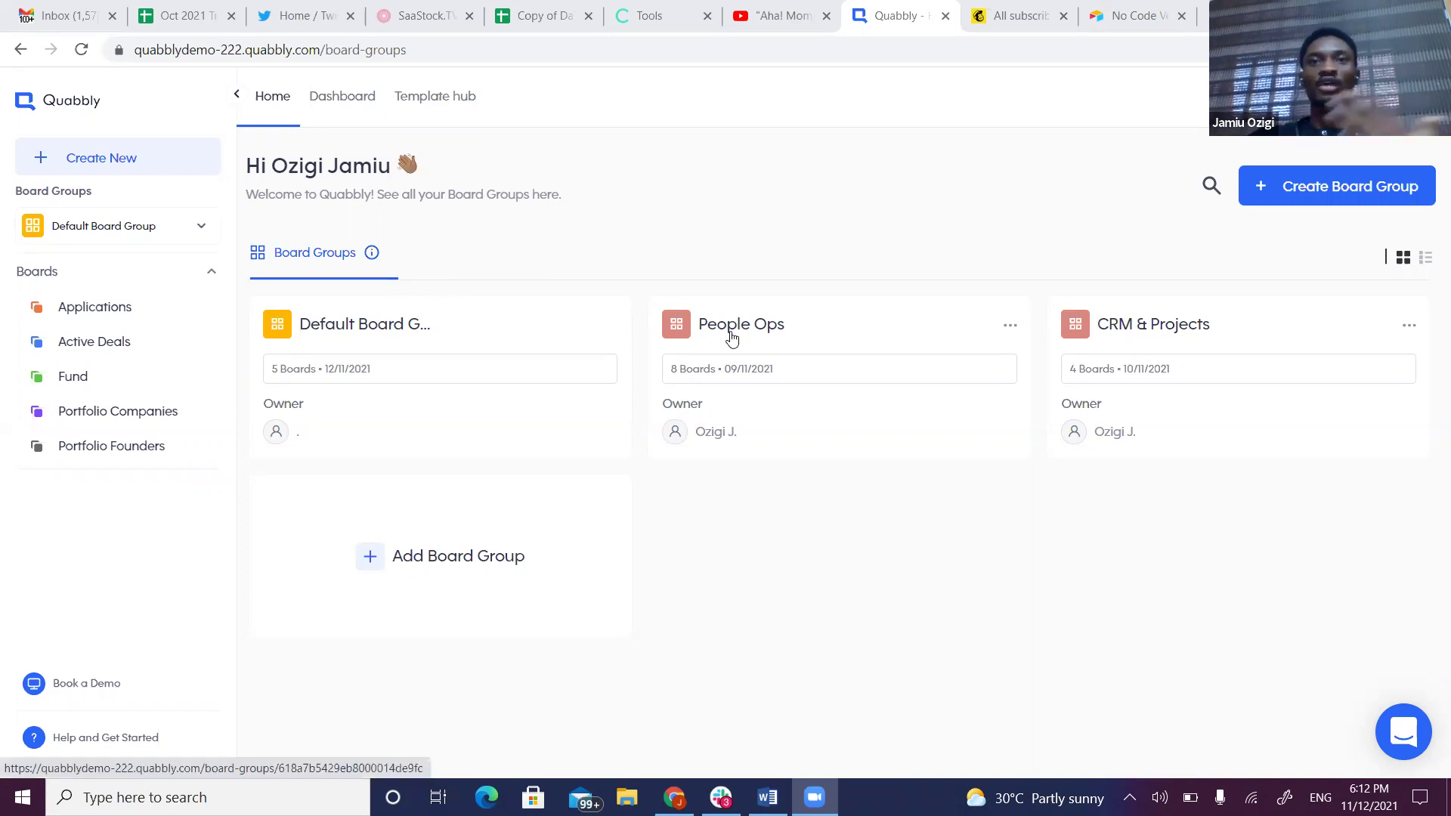
Open the CRM & Projects board group from the Home page
click(1156, 323)
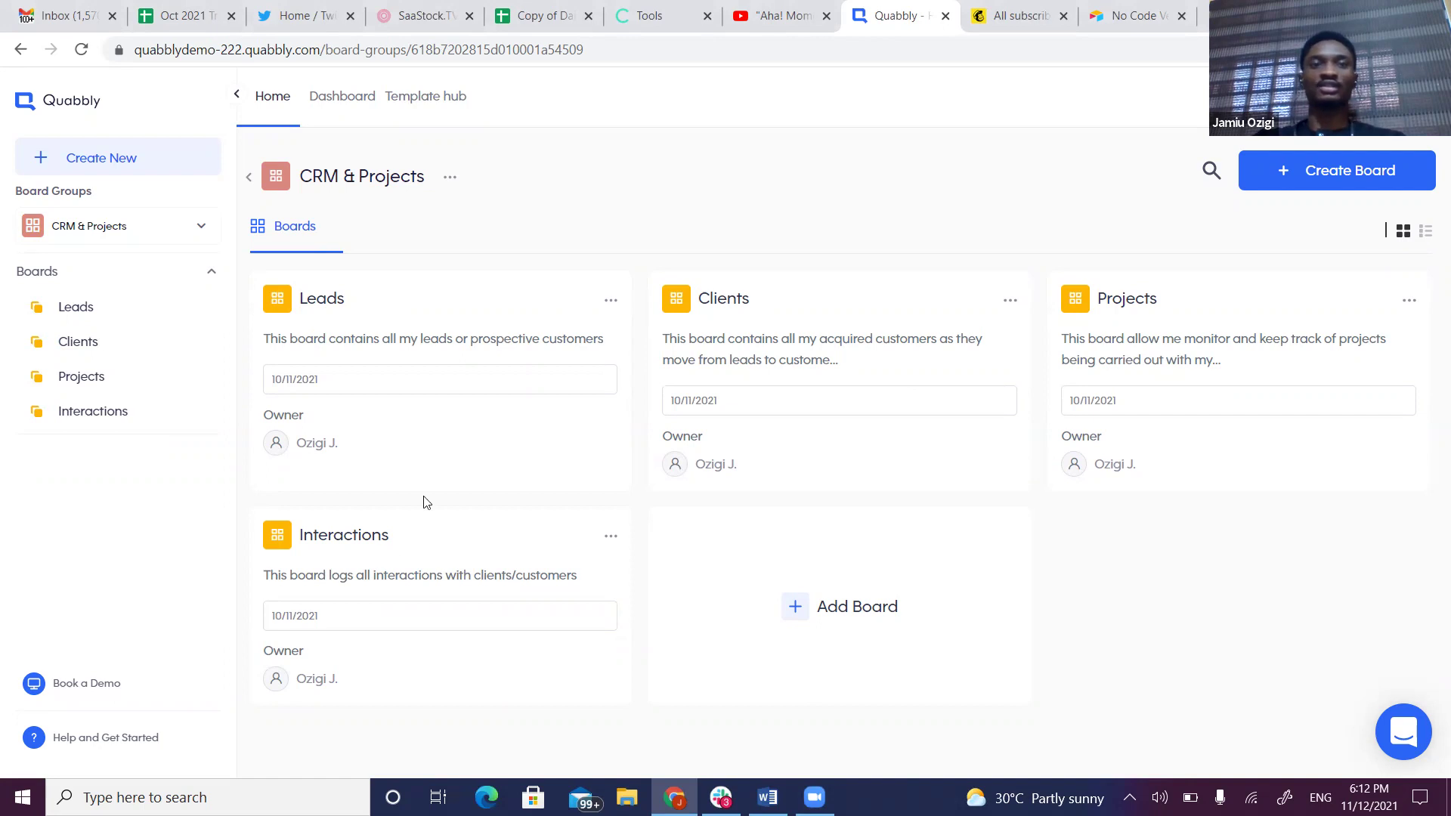
Create a new board named 'Tasks' in CRM & Projects, then open the Leads board
click(831, 616)
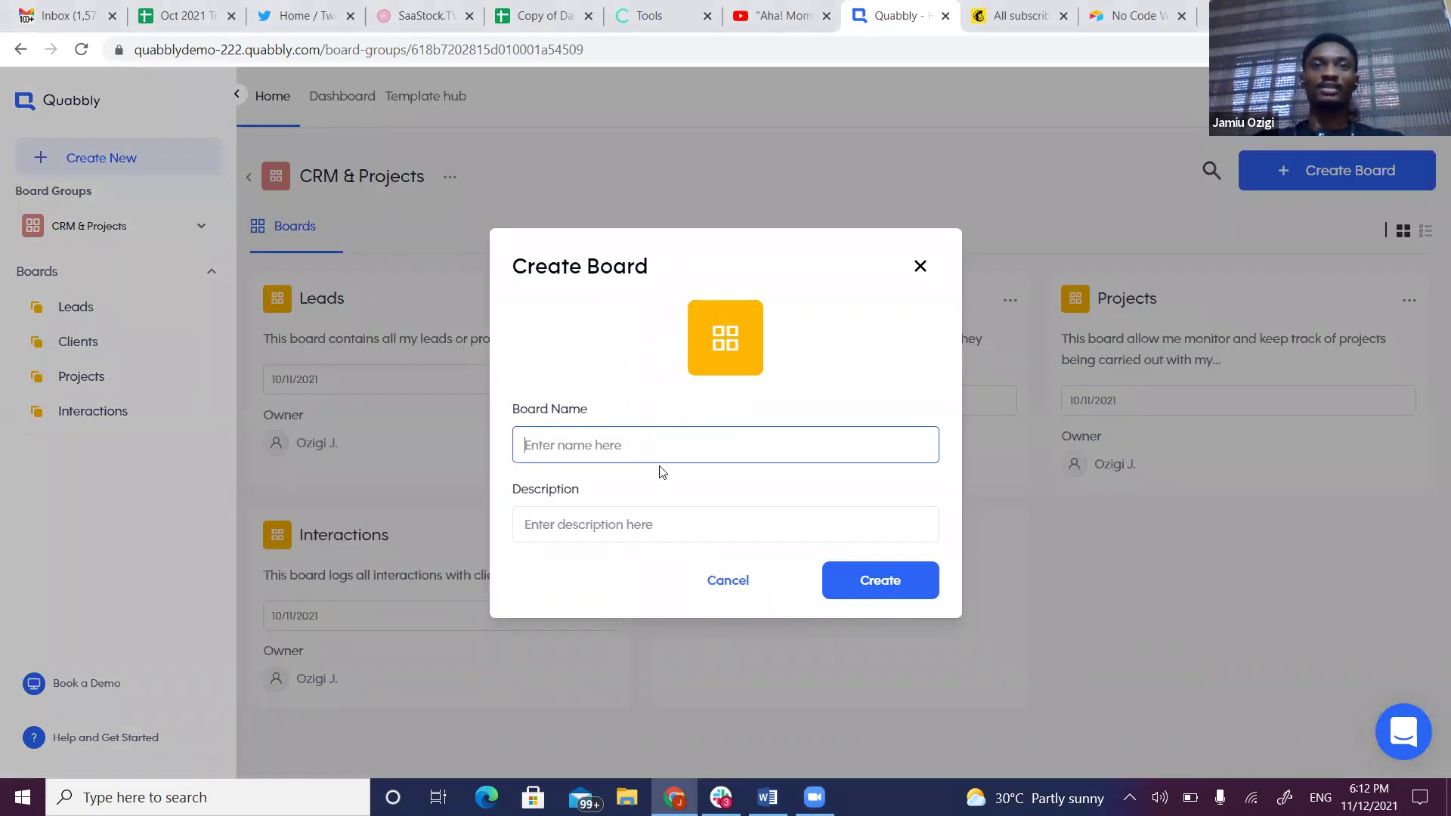
text(Tasks)
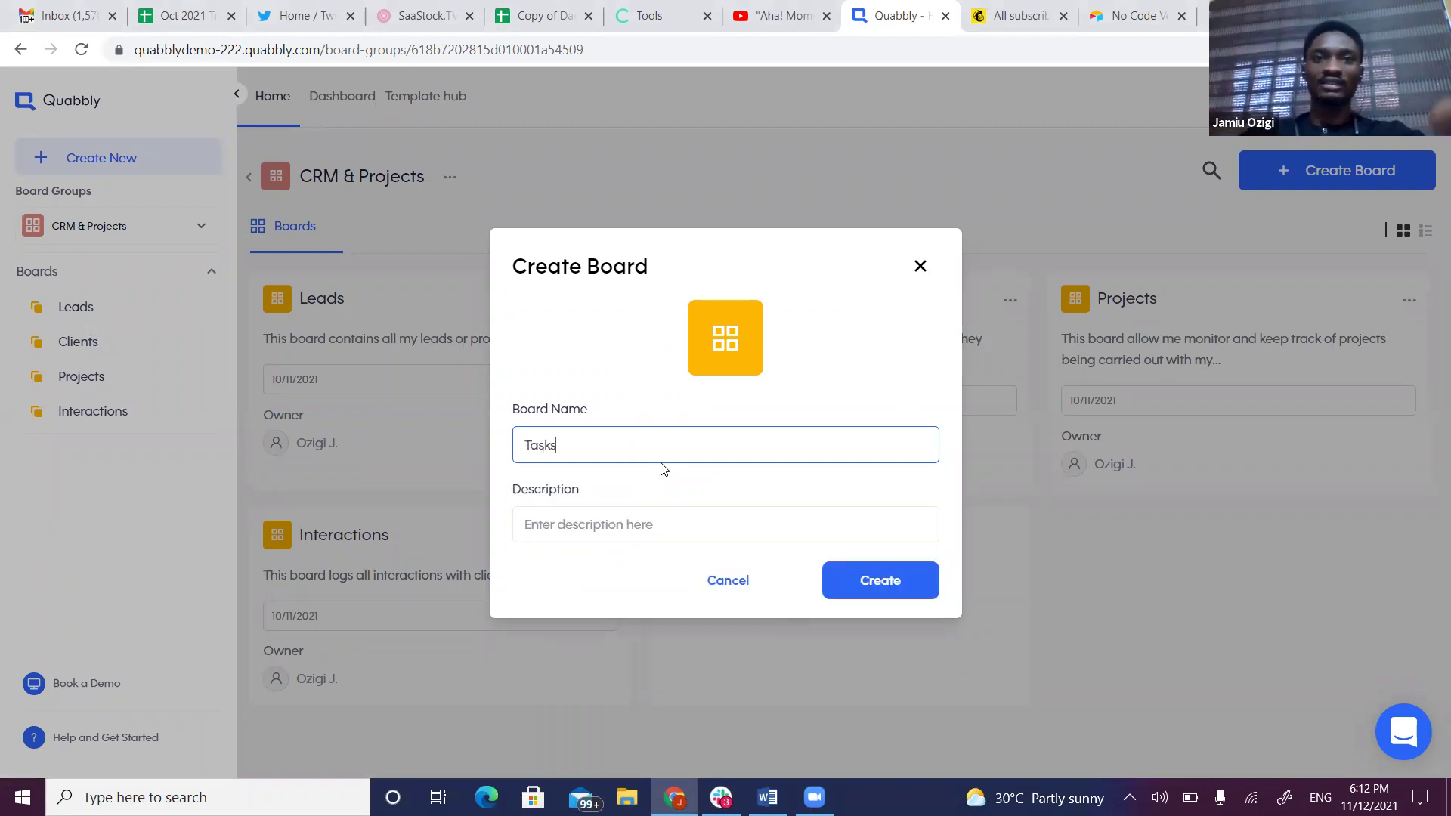
click(899, 603)
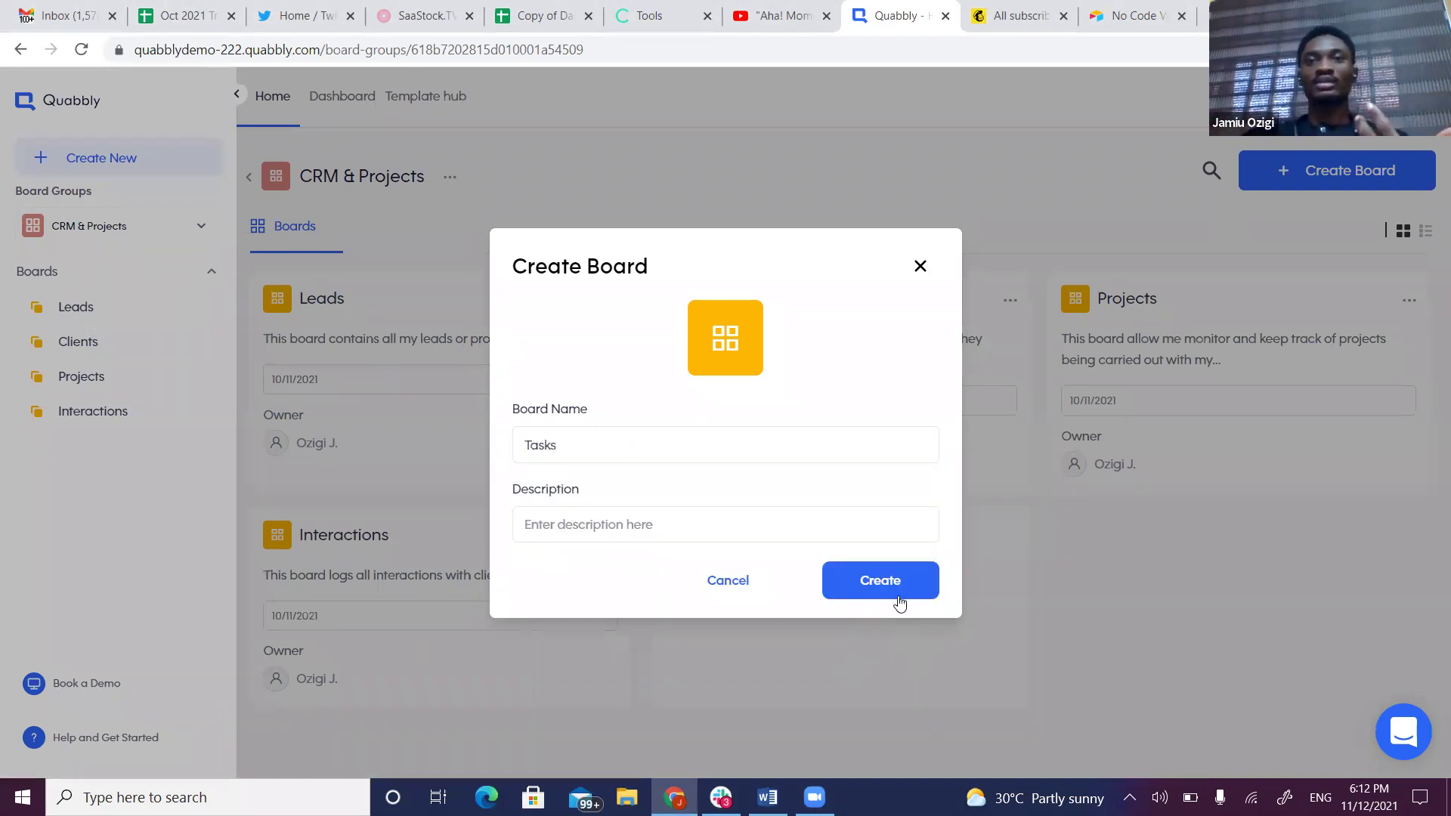
click(904, 583)
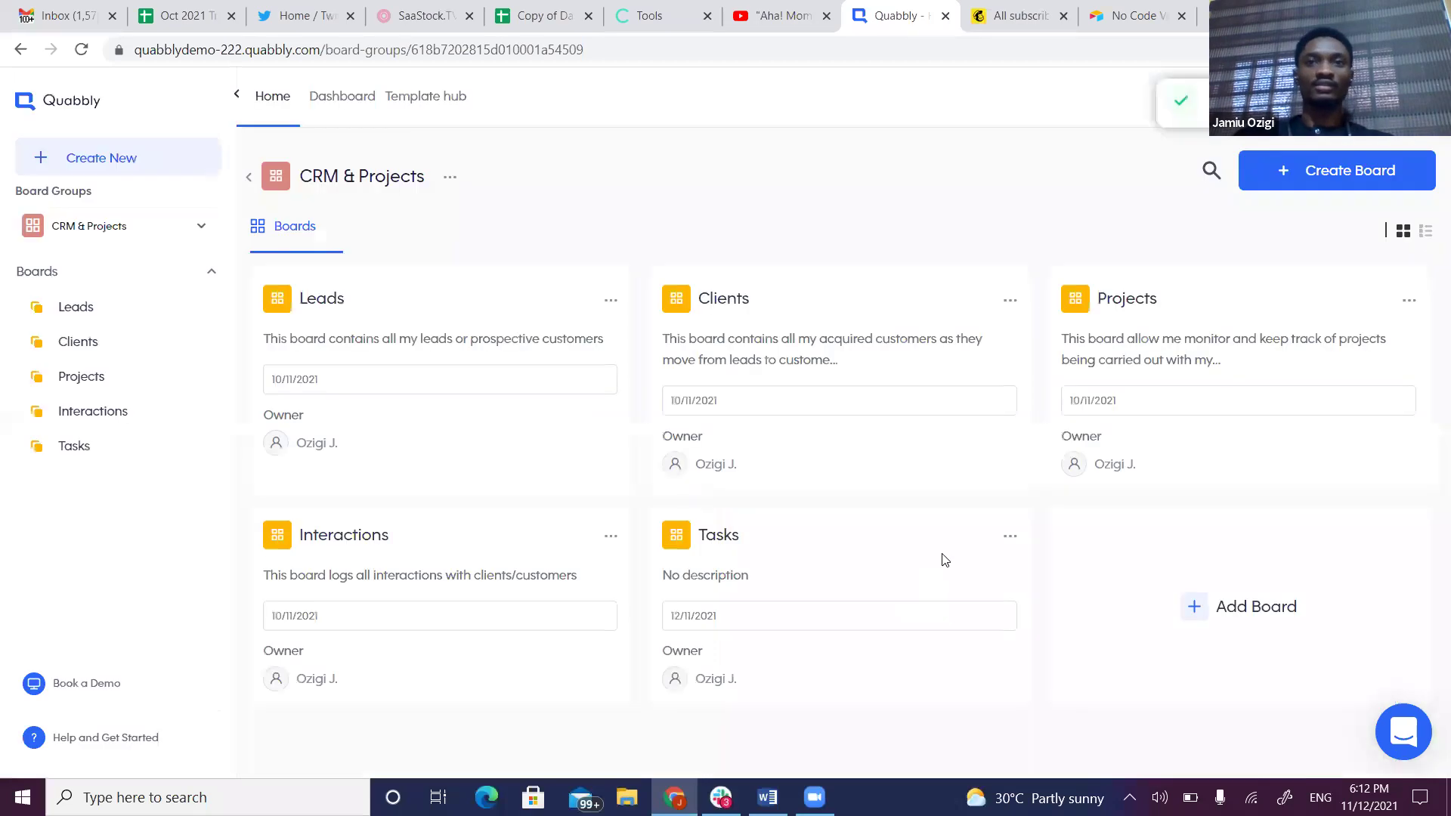
click(312, 316)
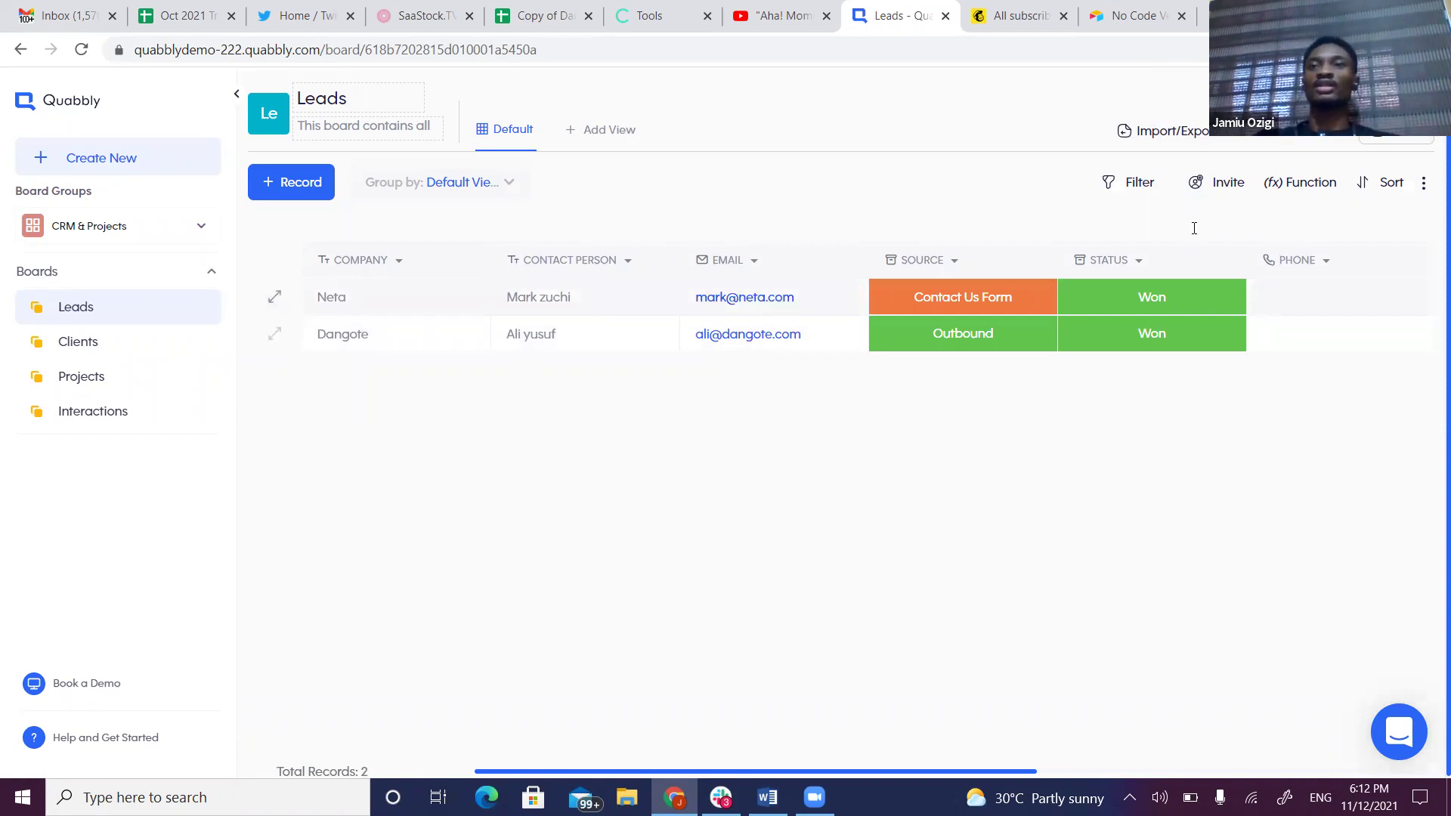
drag(659, 770, 1217, 716)
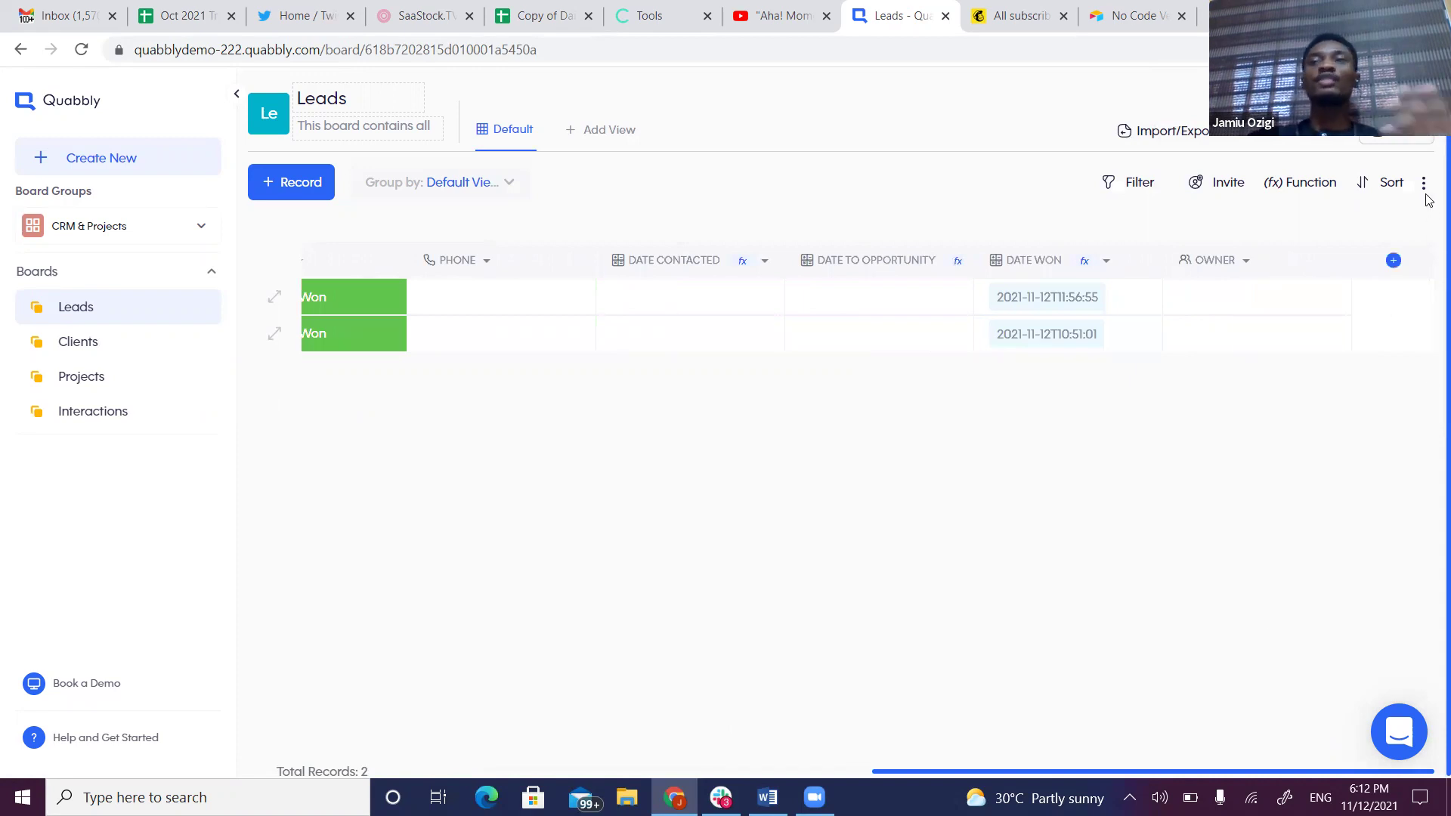
click(1394, 264)
scroll(1229, 480, down, 1)
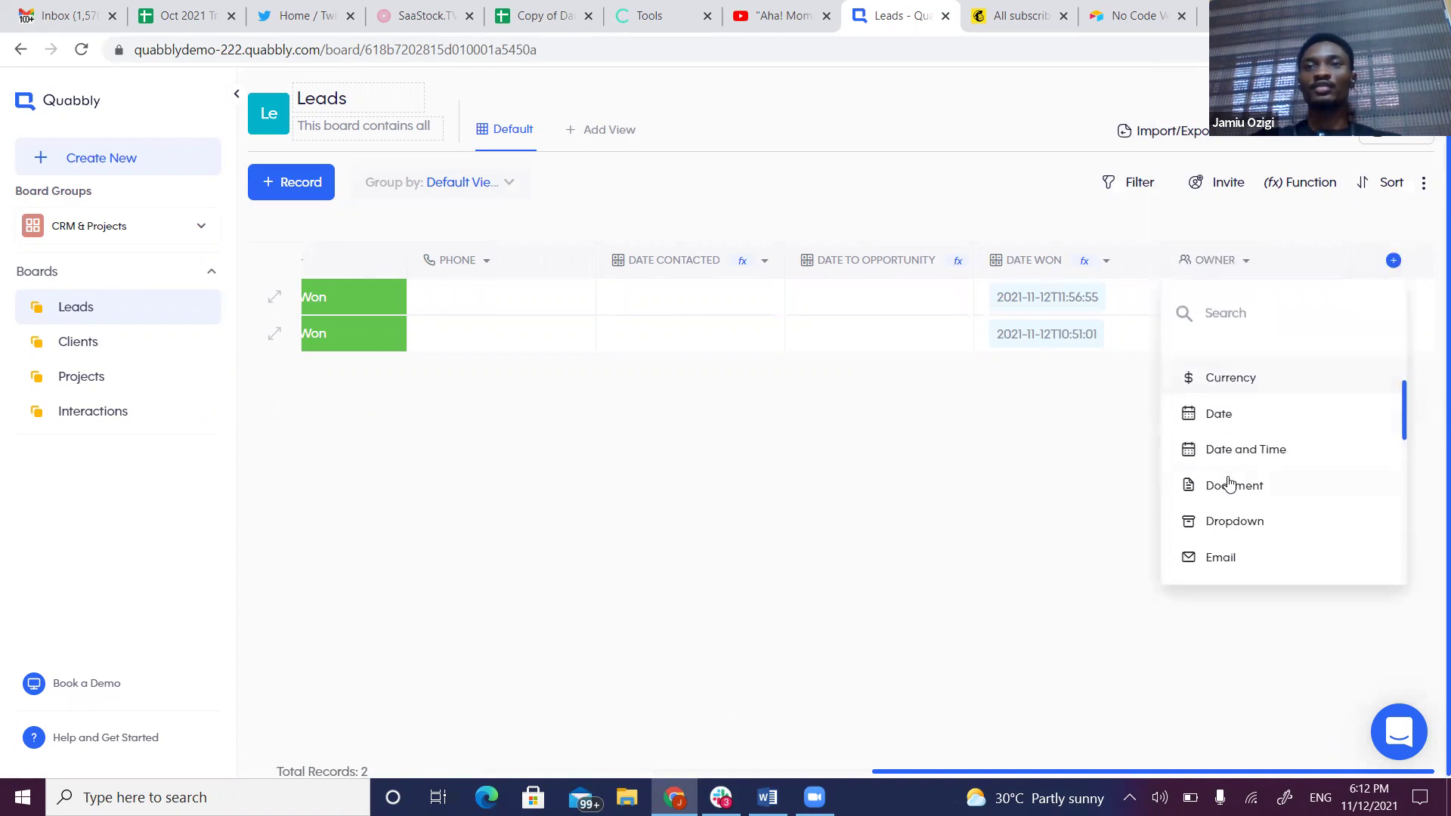
scroll(1229, 483, down, 6)
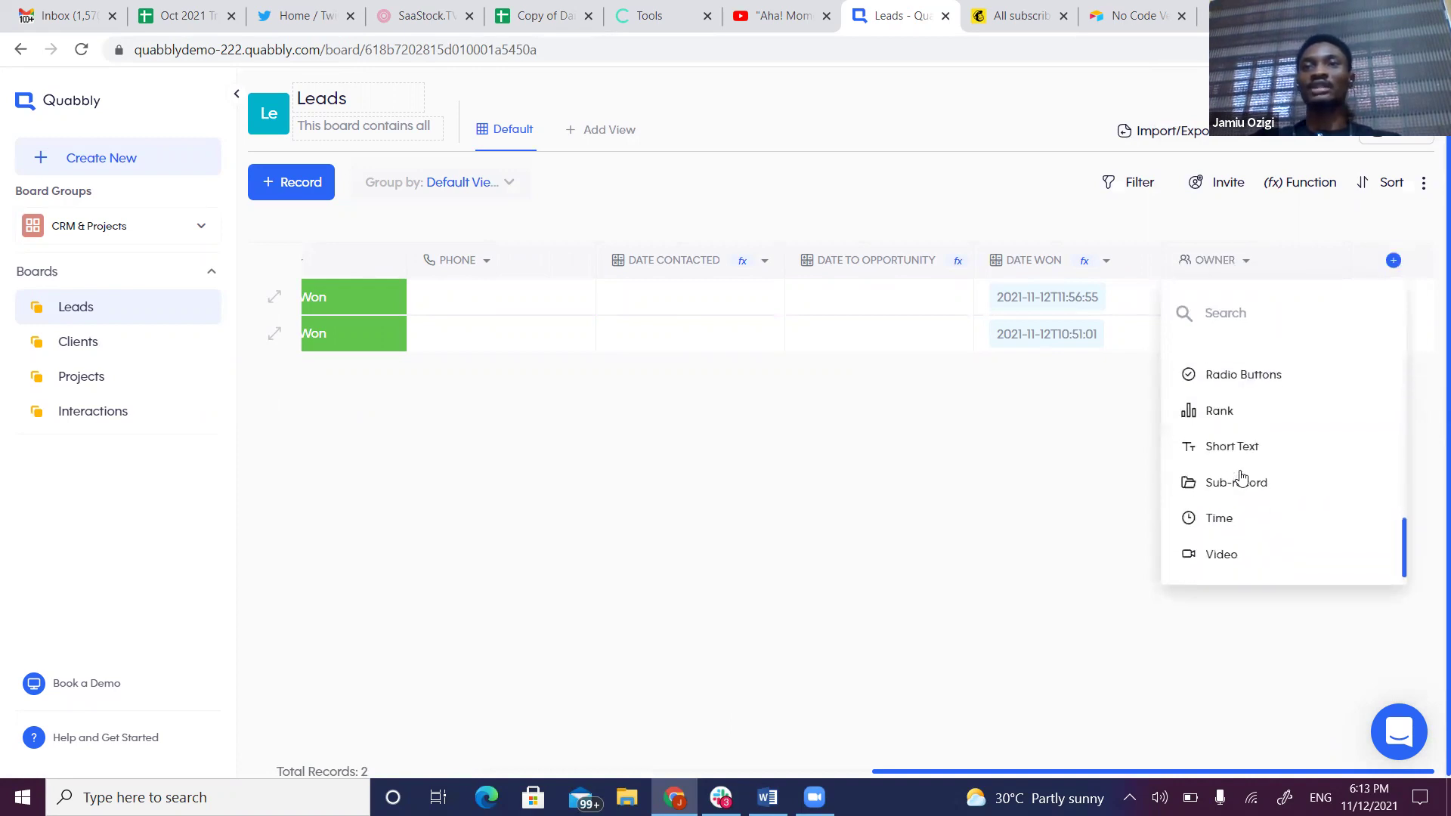
scroll(1240, 476, up, 7)
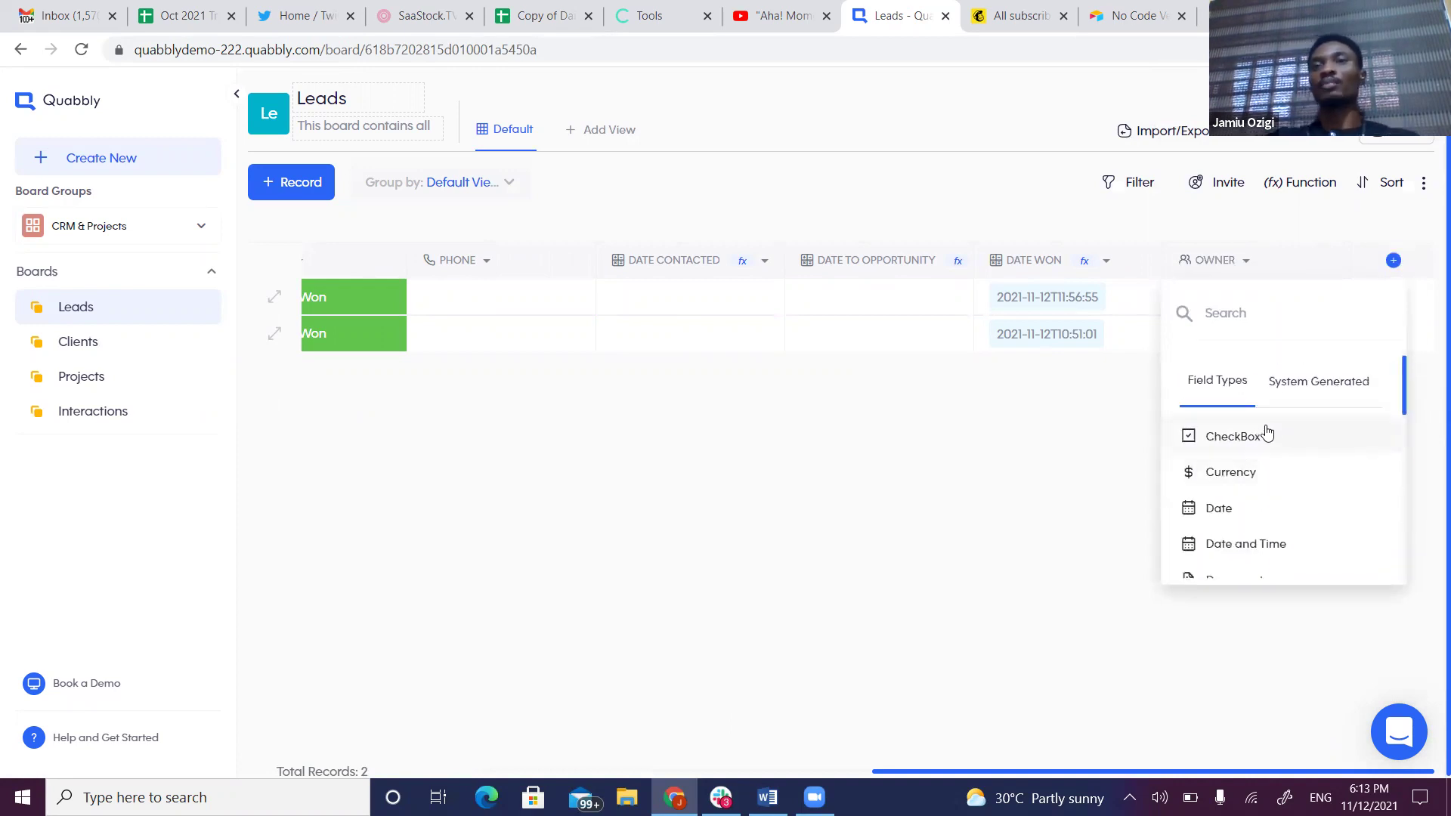
scroll(1218, 476, down, 3)
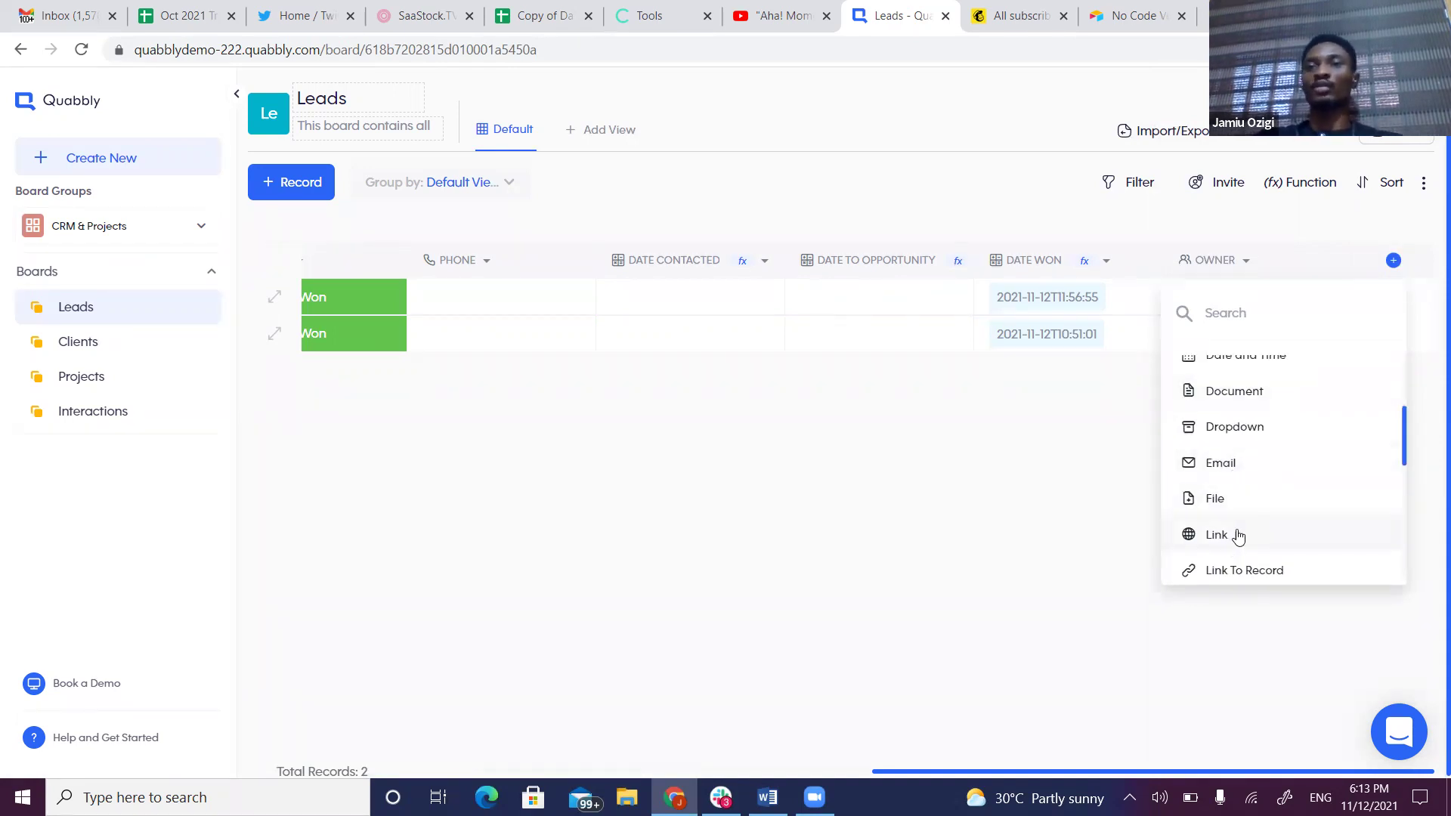
scroll(1239, 533, down, 2)
scroll(1249, 499, down, 2)
scroll(1251, 499, up, 1)
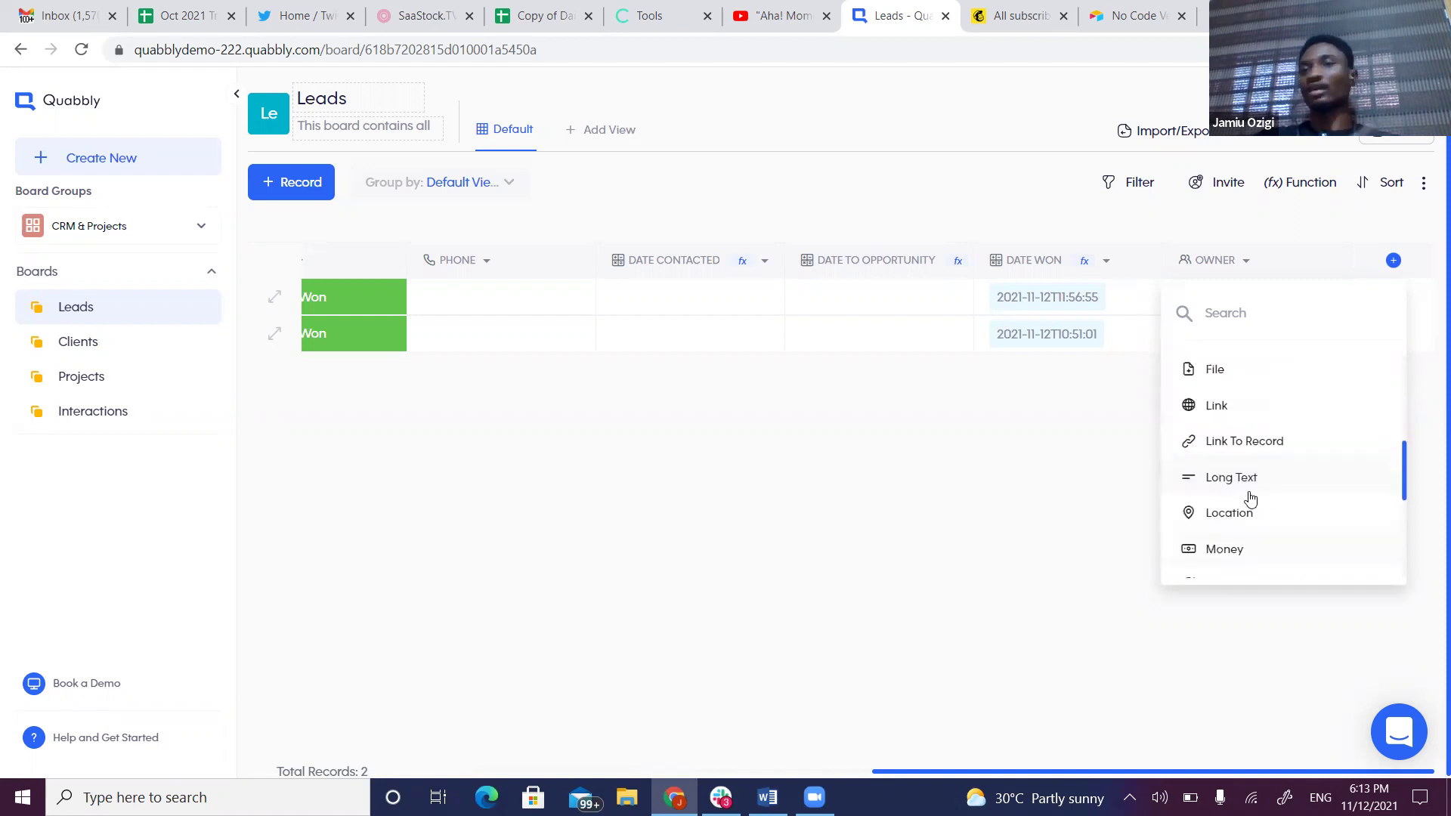
scroll(1255, 491, up, 4)
click(1313, 399)
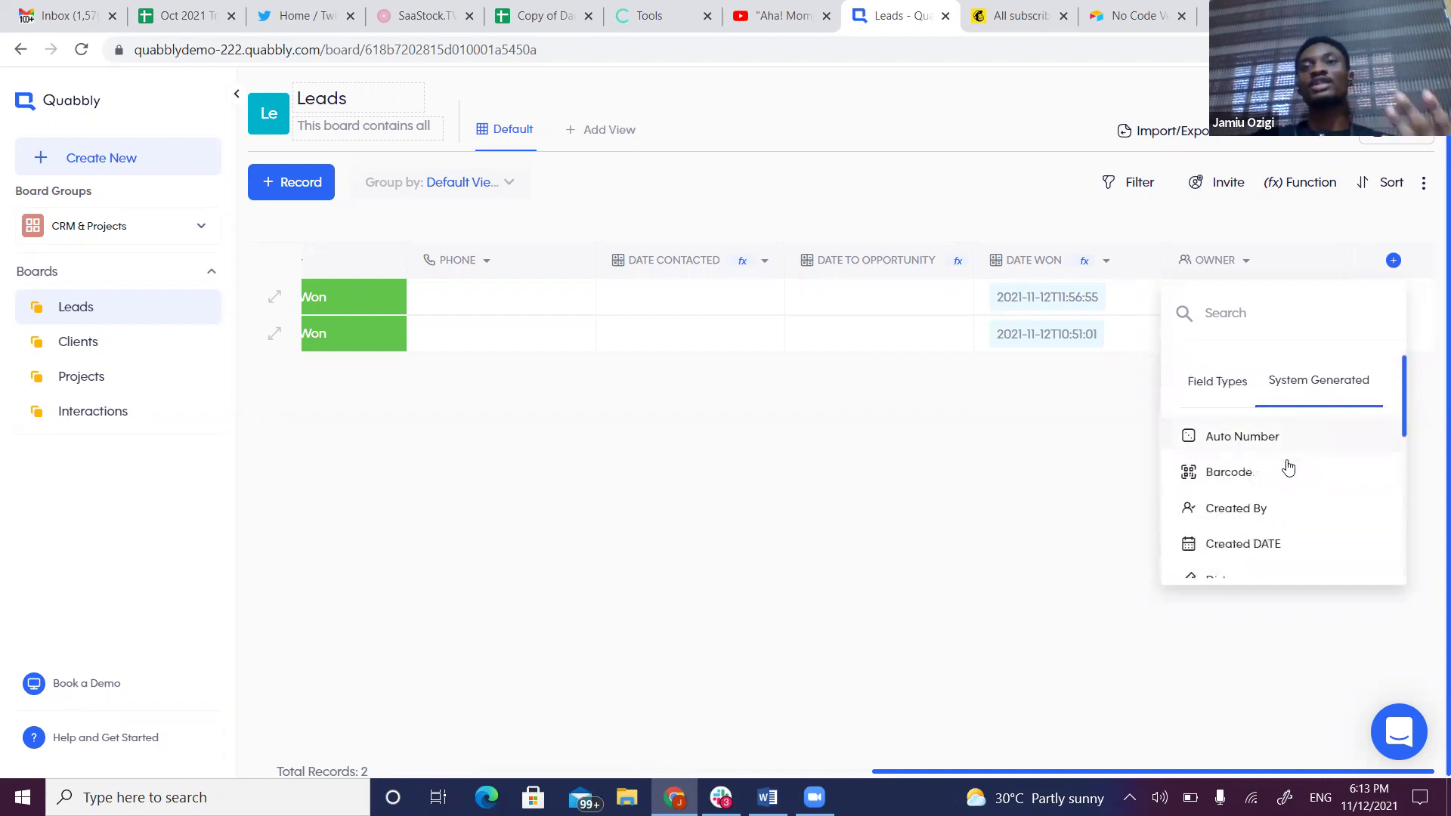
scroll(1289, 468, down, 3)
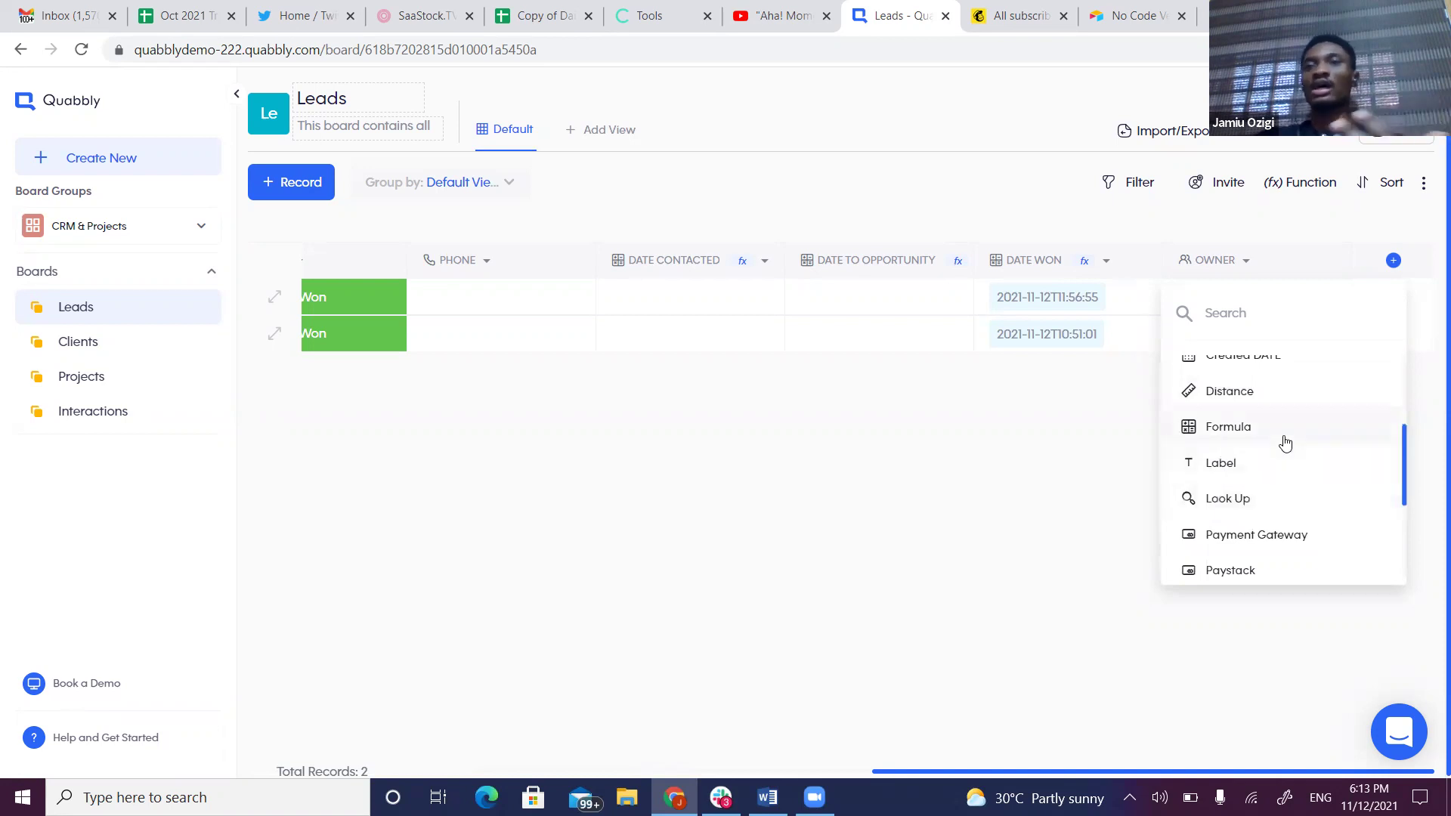
scroll(1284, 442, down, 3)
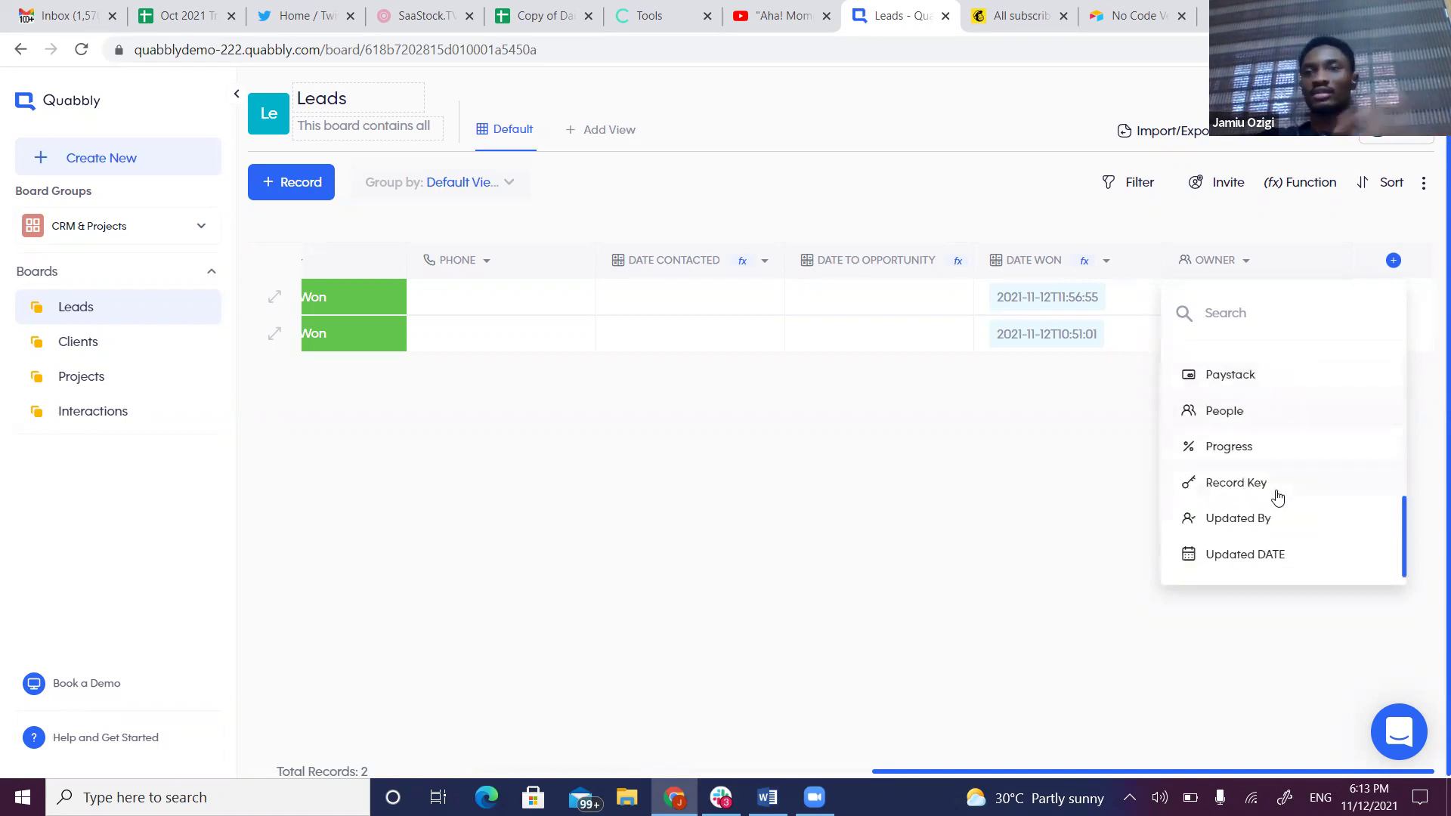
scroll(1284, 483, up, 6)
click(1108, 579)
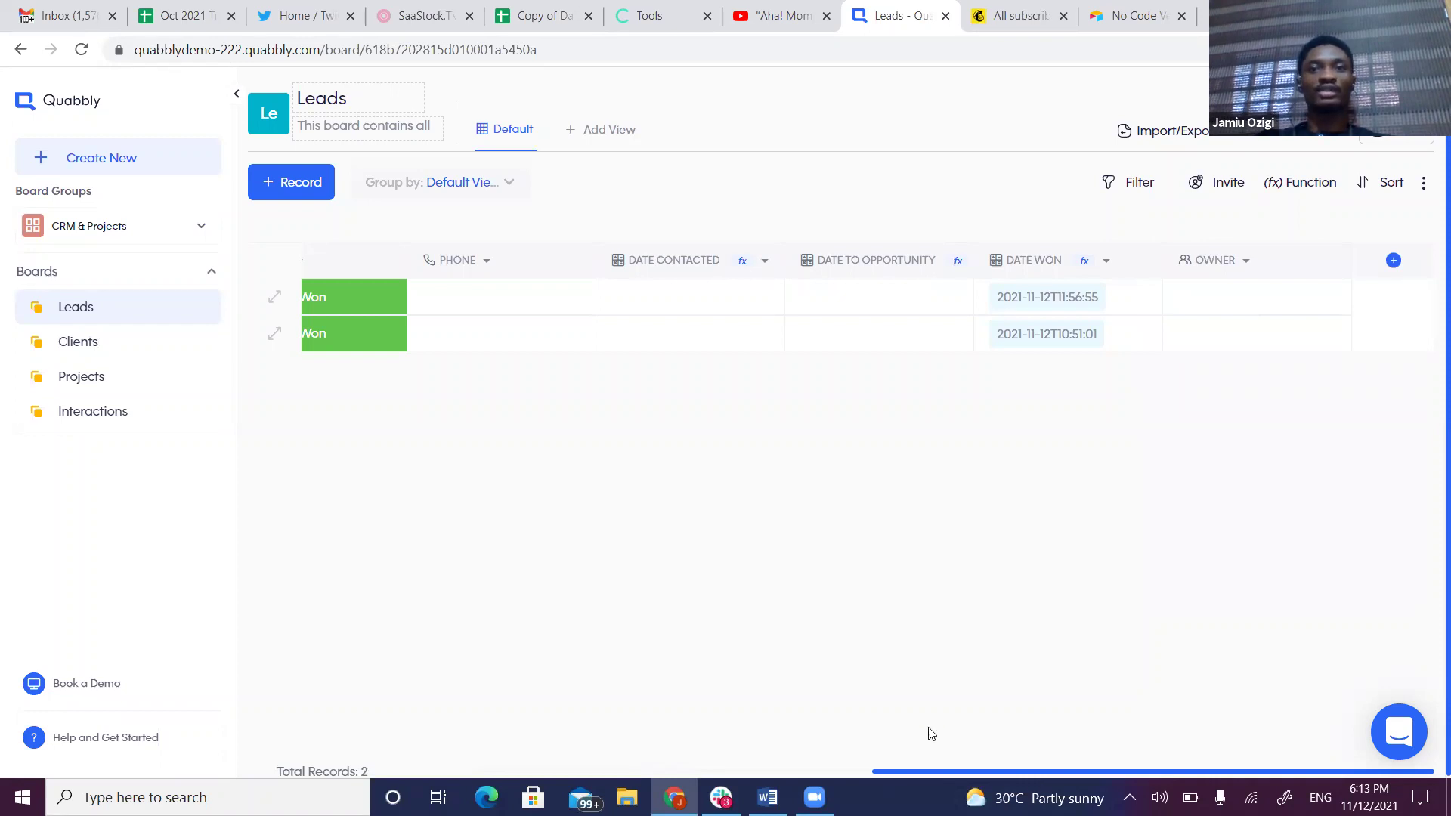
drag(1003, 771, 342, 774)
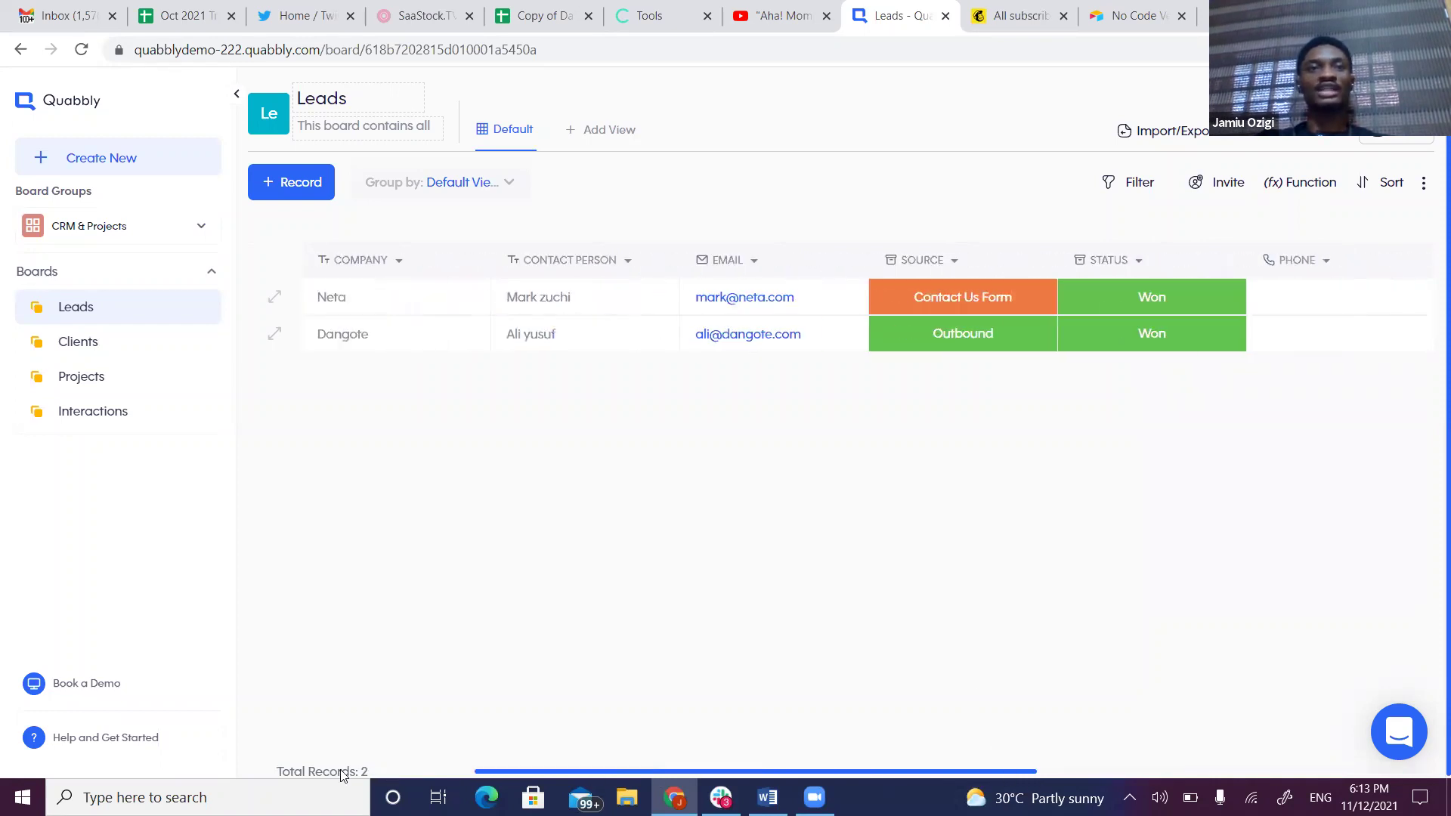
click(399, 262)
click(378, 298)
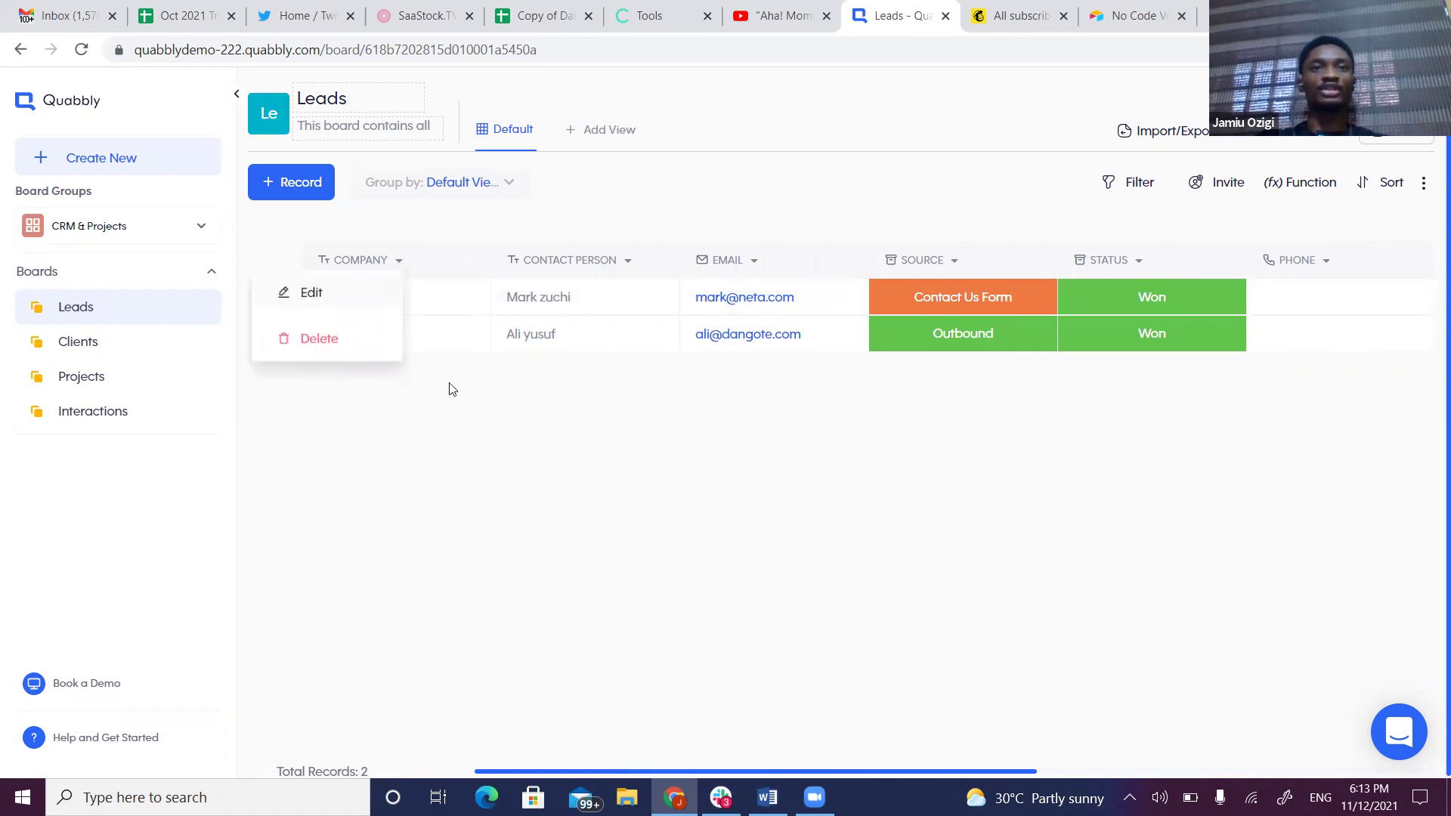
click(1005, 461)
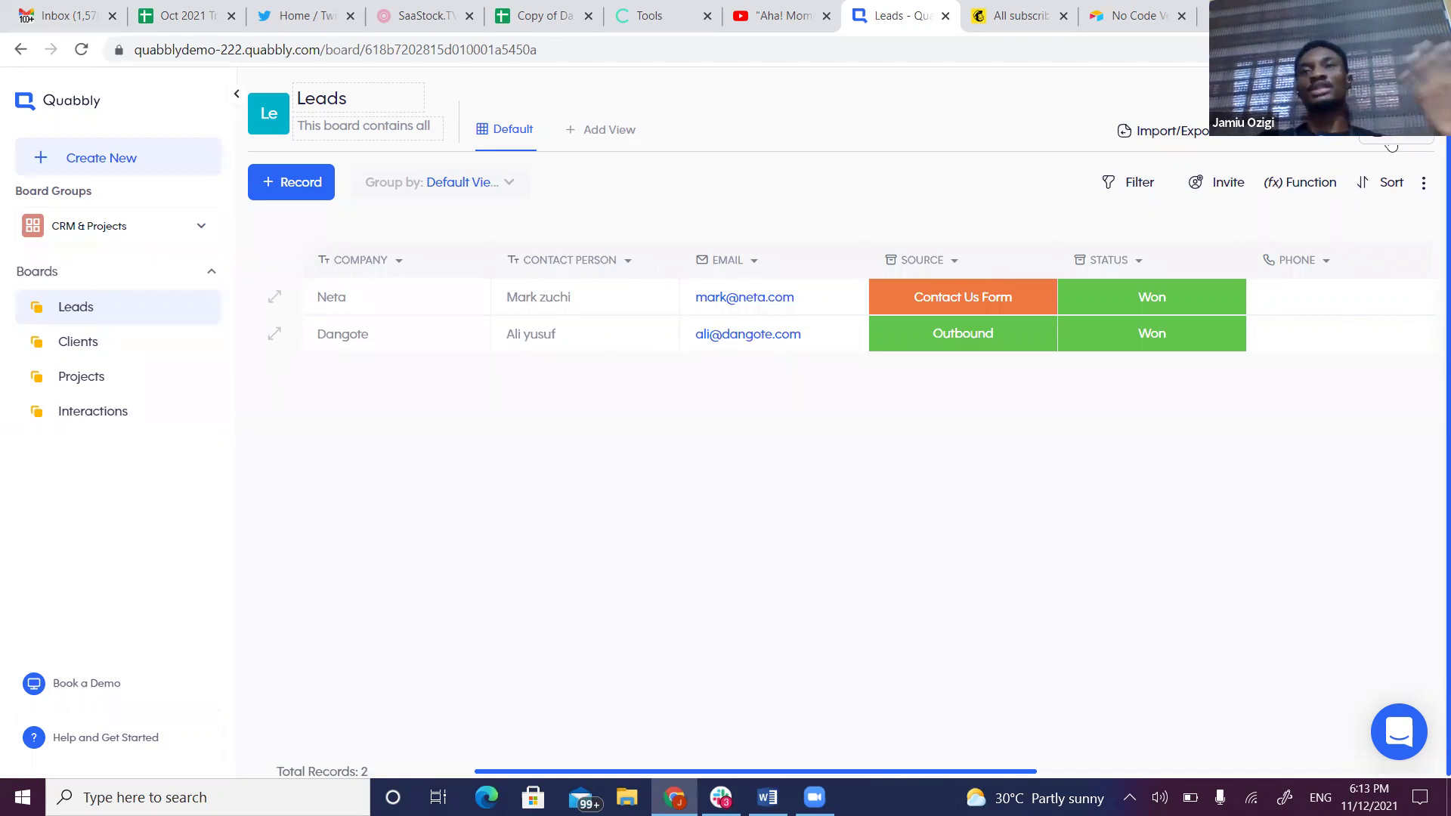
Start a new classic-layout form for Leads named 'Contact Us'
click(1348, 149)
click(724, 554)
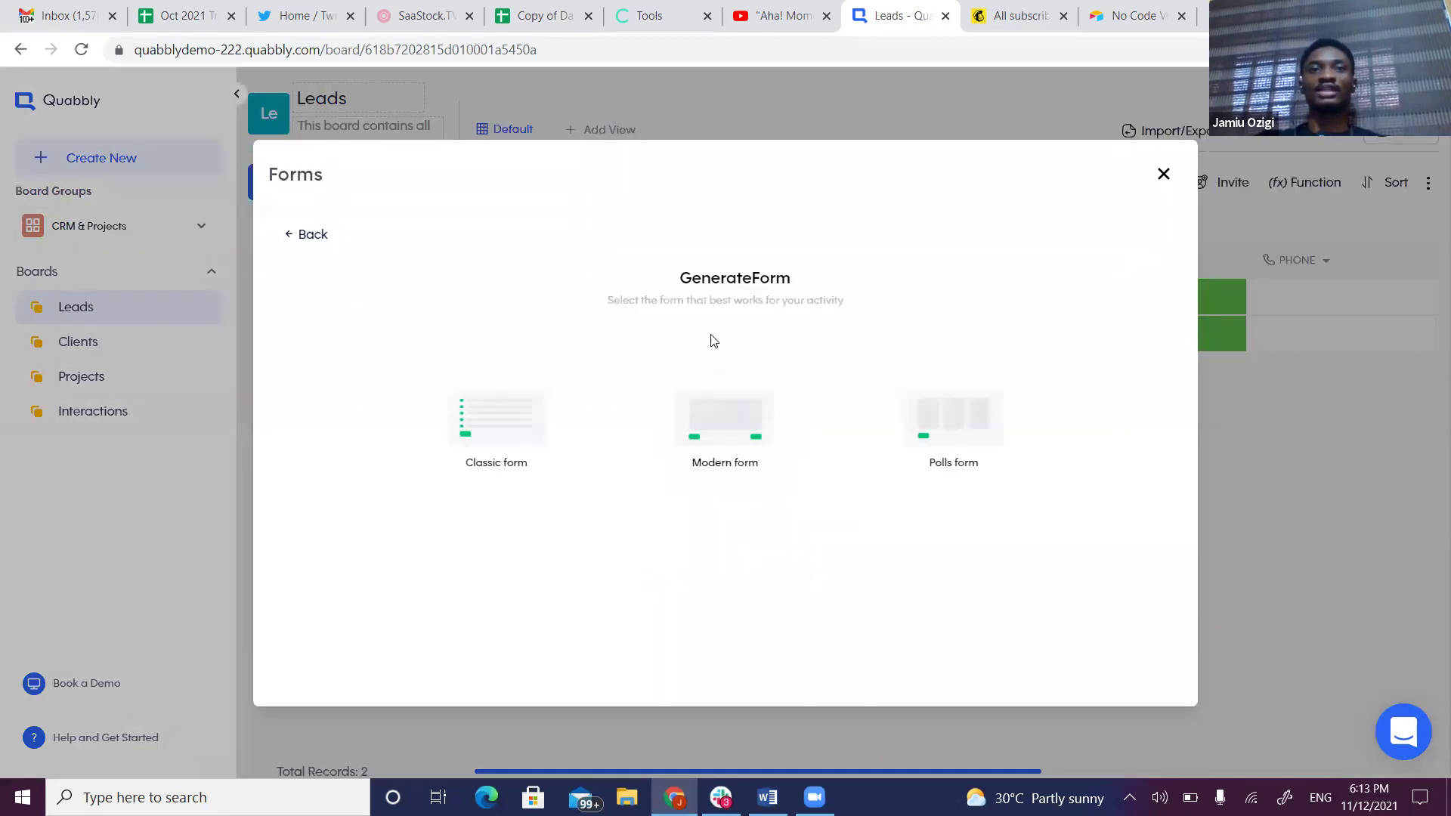
click(520, 442)
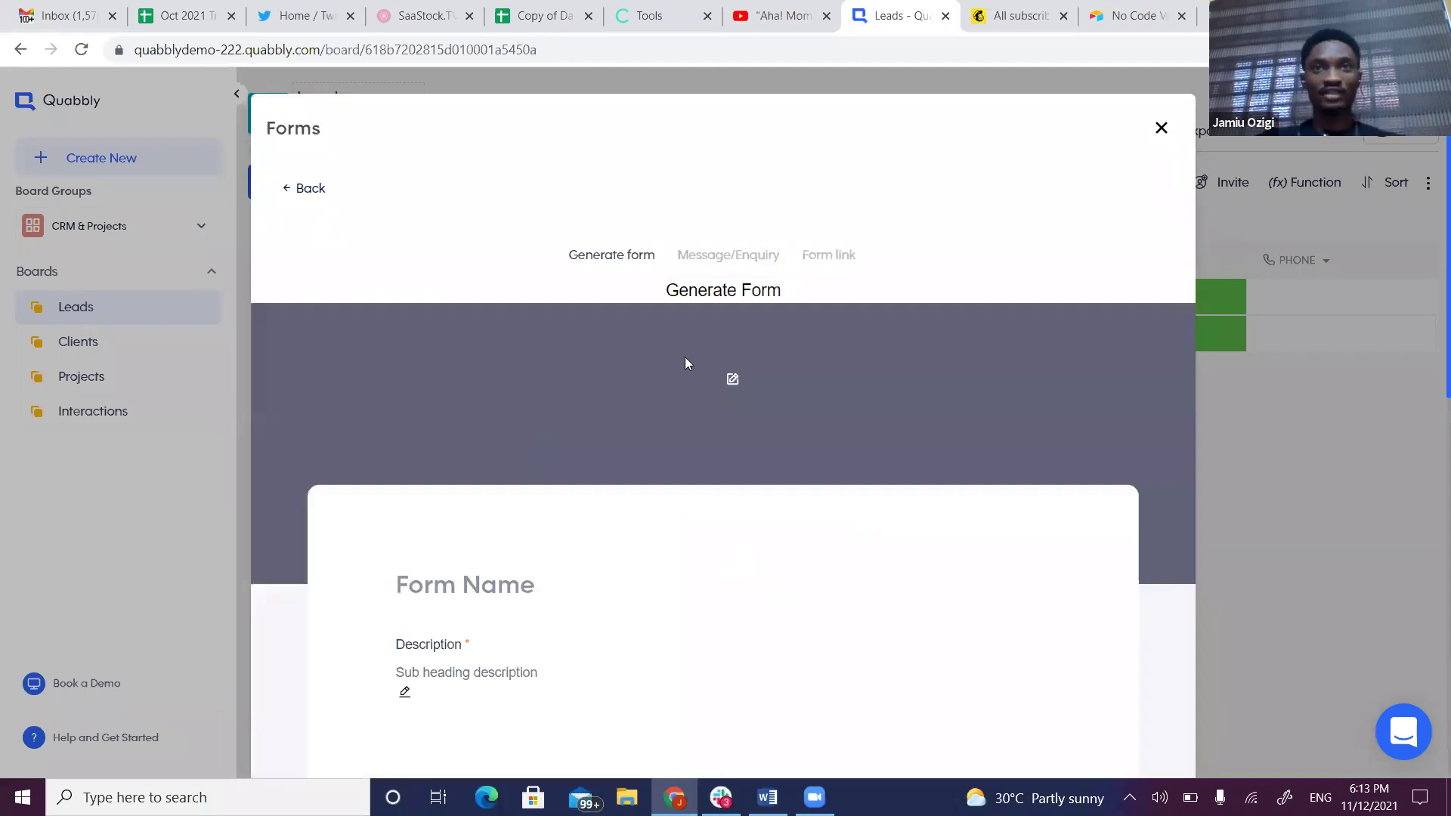
scroll(665, 484, down, 3)
click(556, 325)
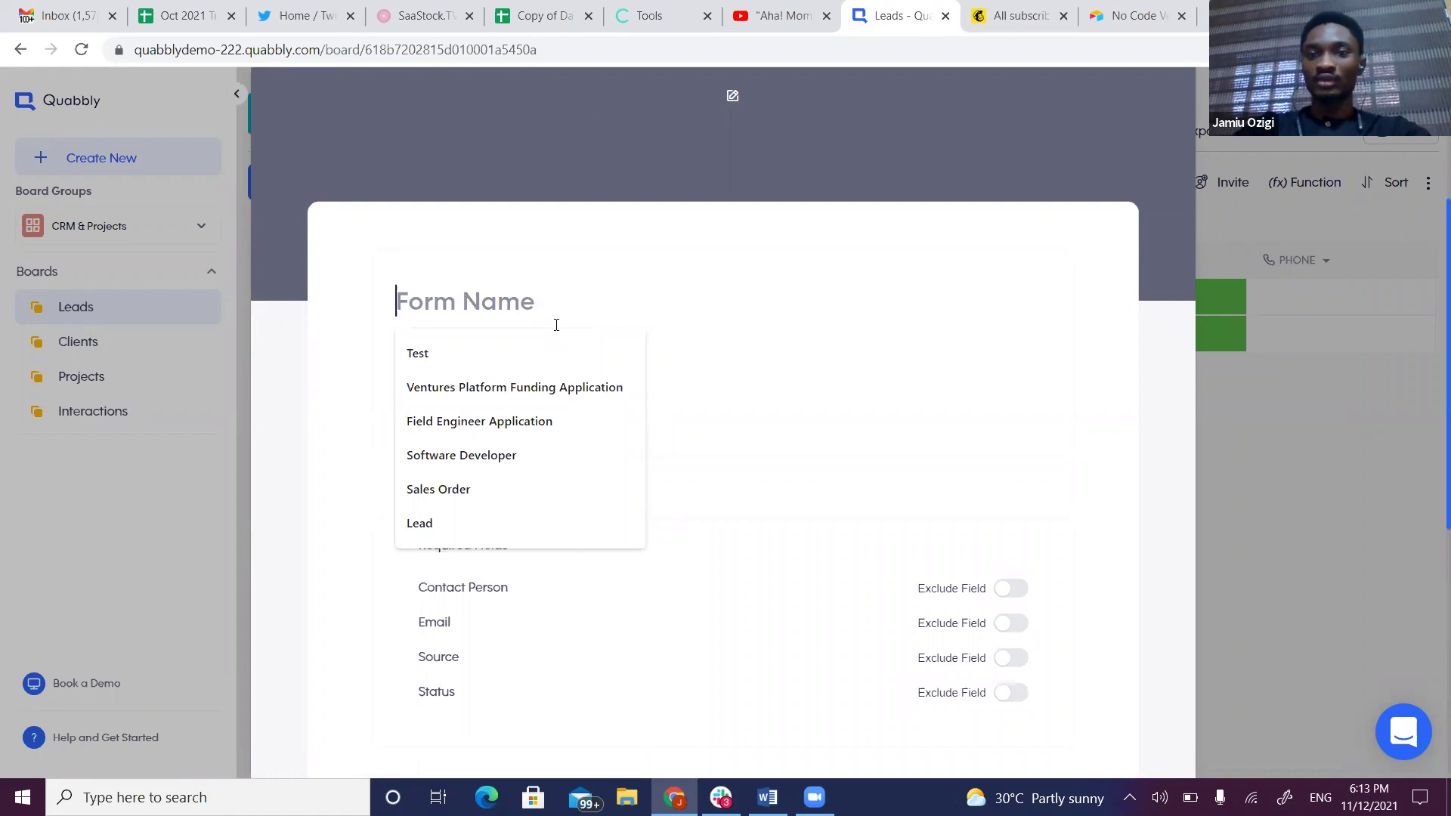
text(Contac)
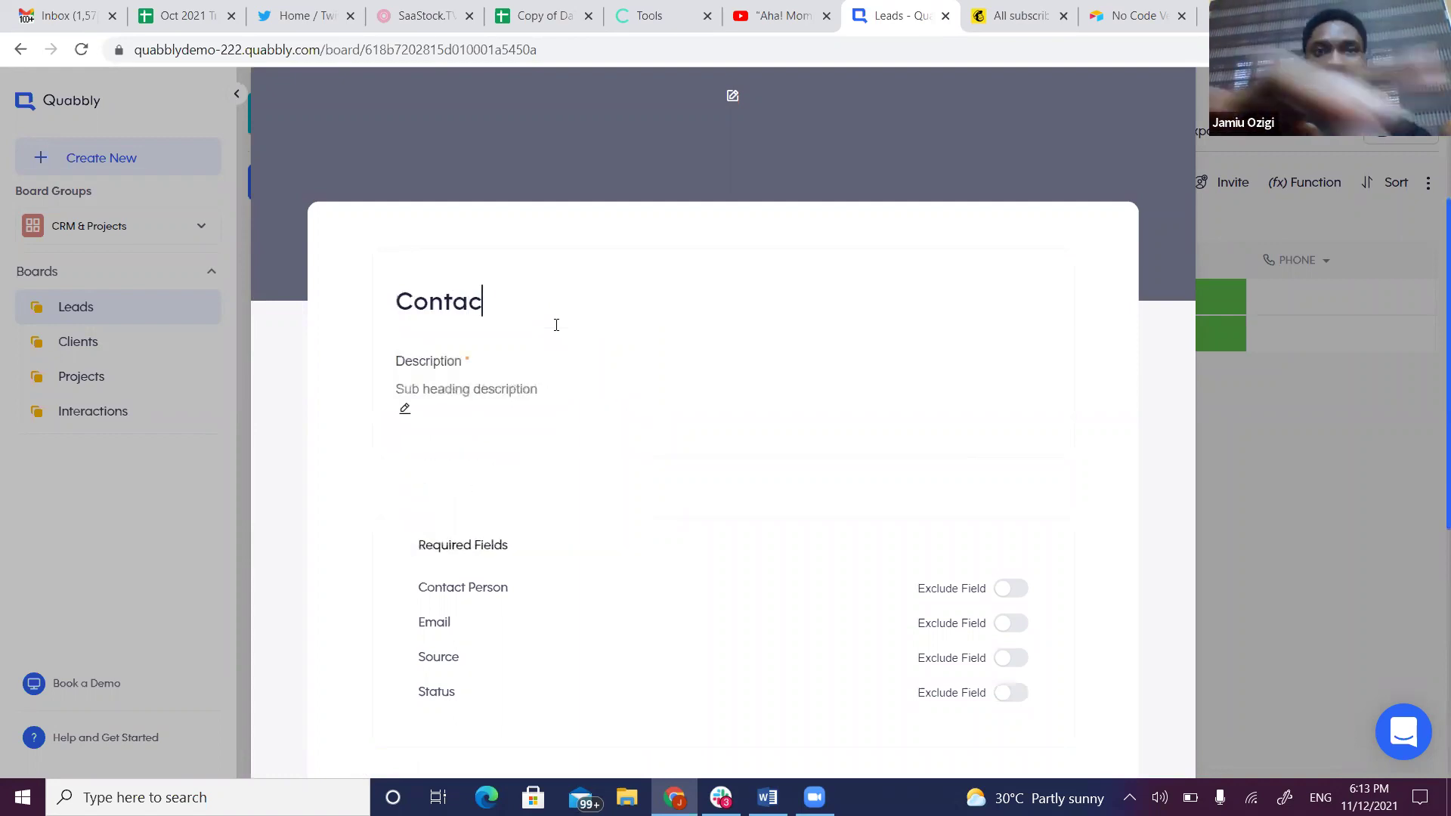
text(t Us)
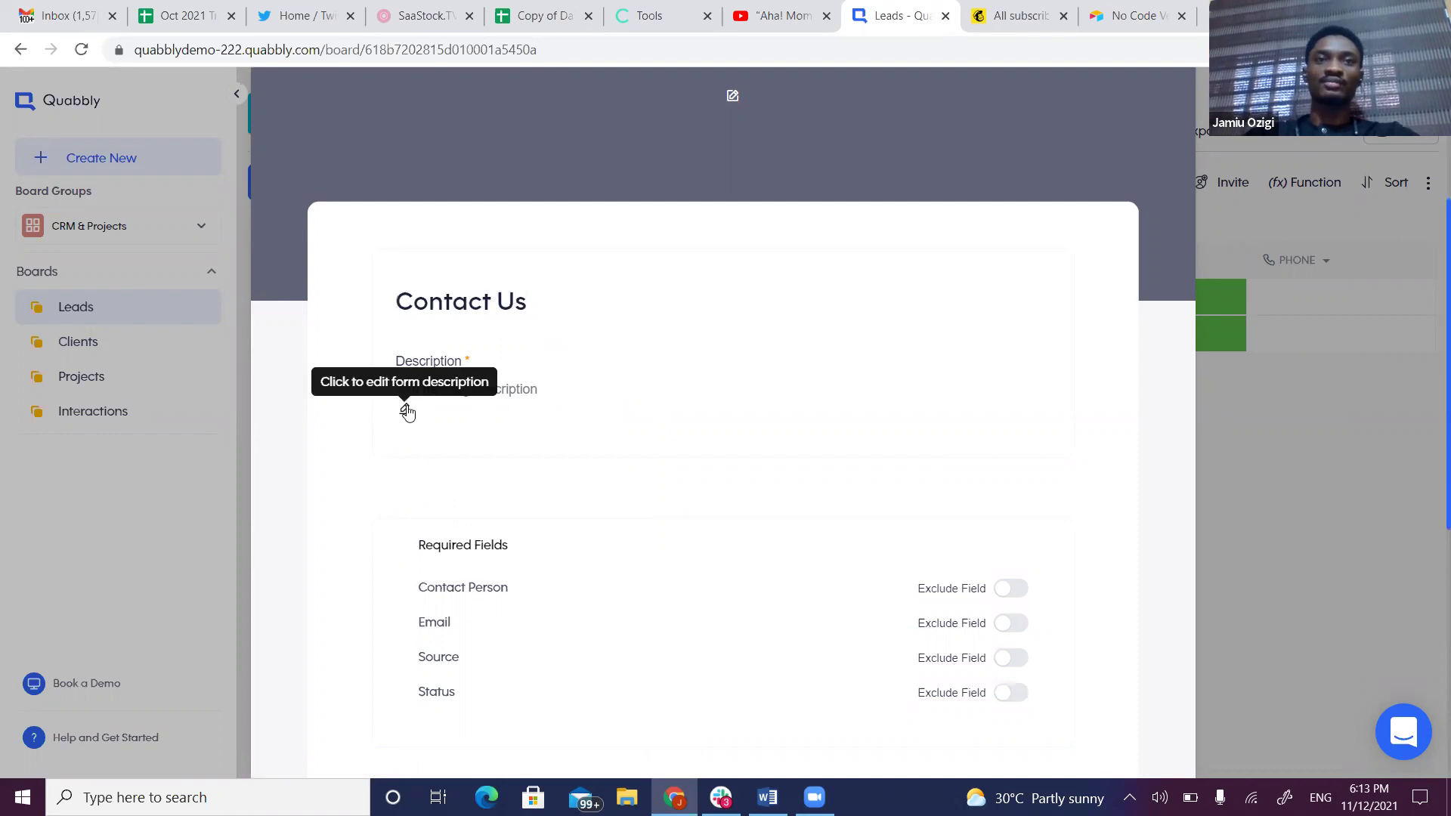
Replace the placeholder form description with text asking visitors to fill in their details
click(537, 418)
key(BackSpace)
key(BackSpace)
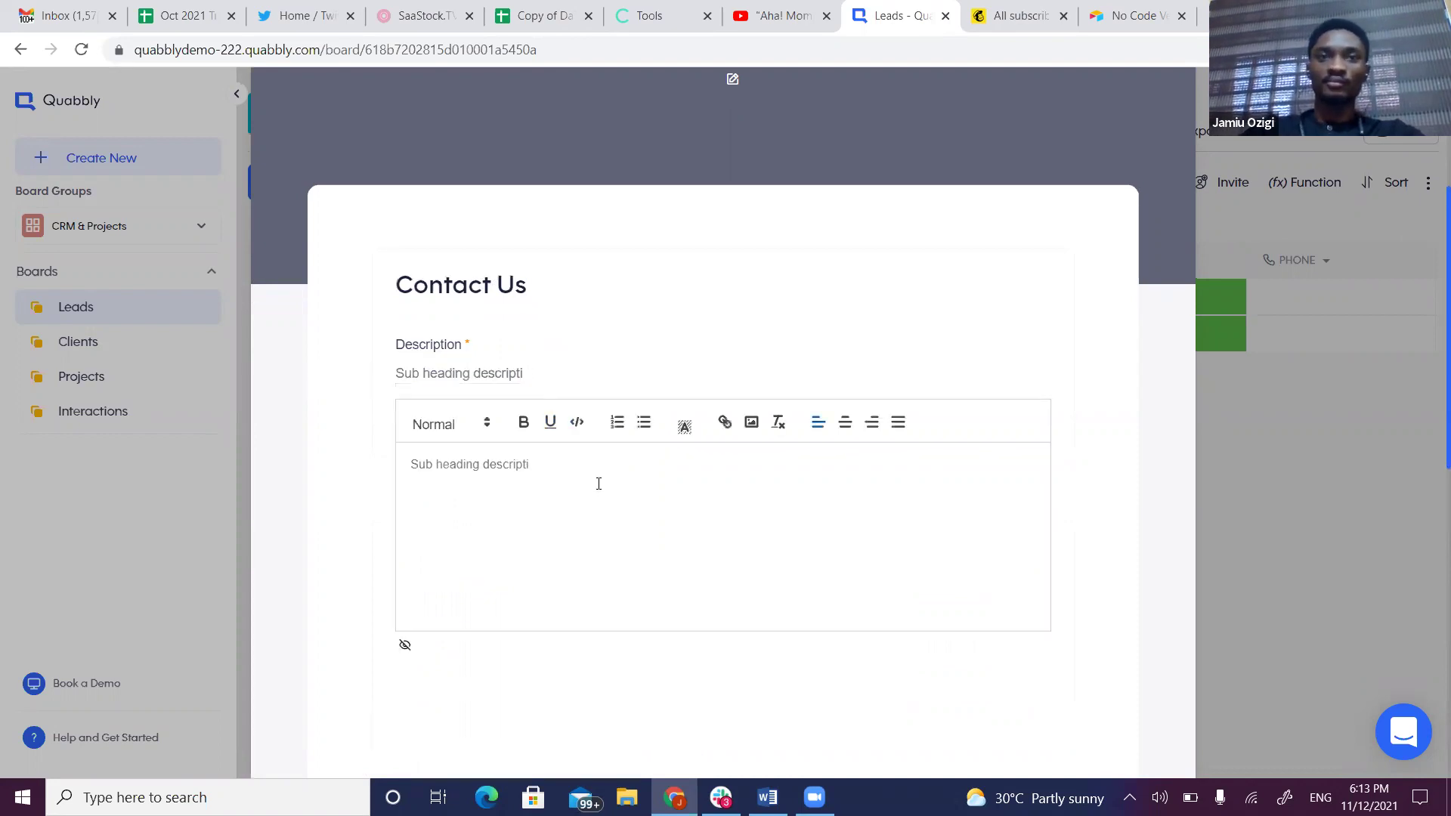
key(BackSpace)
key(BackSpace)
key(BackSpace)
key(BackSpace)
key(BackSpace)
key(BackSpace)
key(BackSpace)
key(BackSpace)
key(BackSpace)
key(BackSpace)
key(BackSpace)
key(BackSpace)
key(BackSpace)
key(BackSpace)
key(BackSpace)
key(BackSpace)
key(BackSpace)
key(BackSpace)
key(BackSpace)
key(BackSpace)
text(Ple)
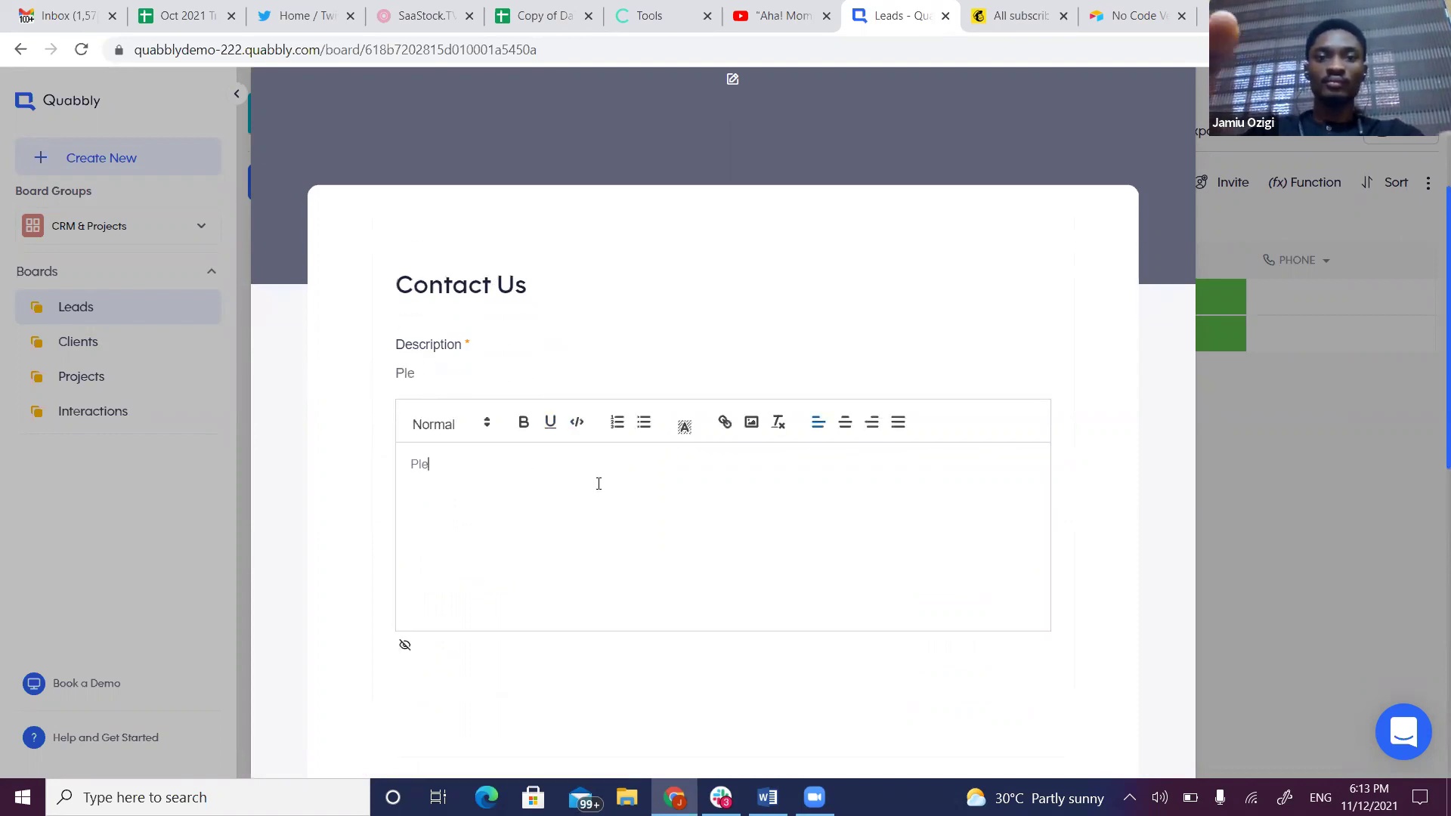
text(as efil)
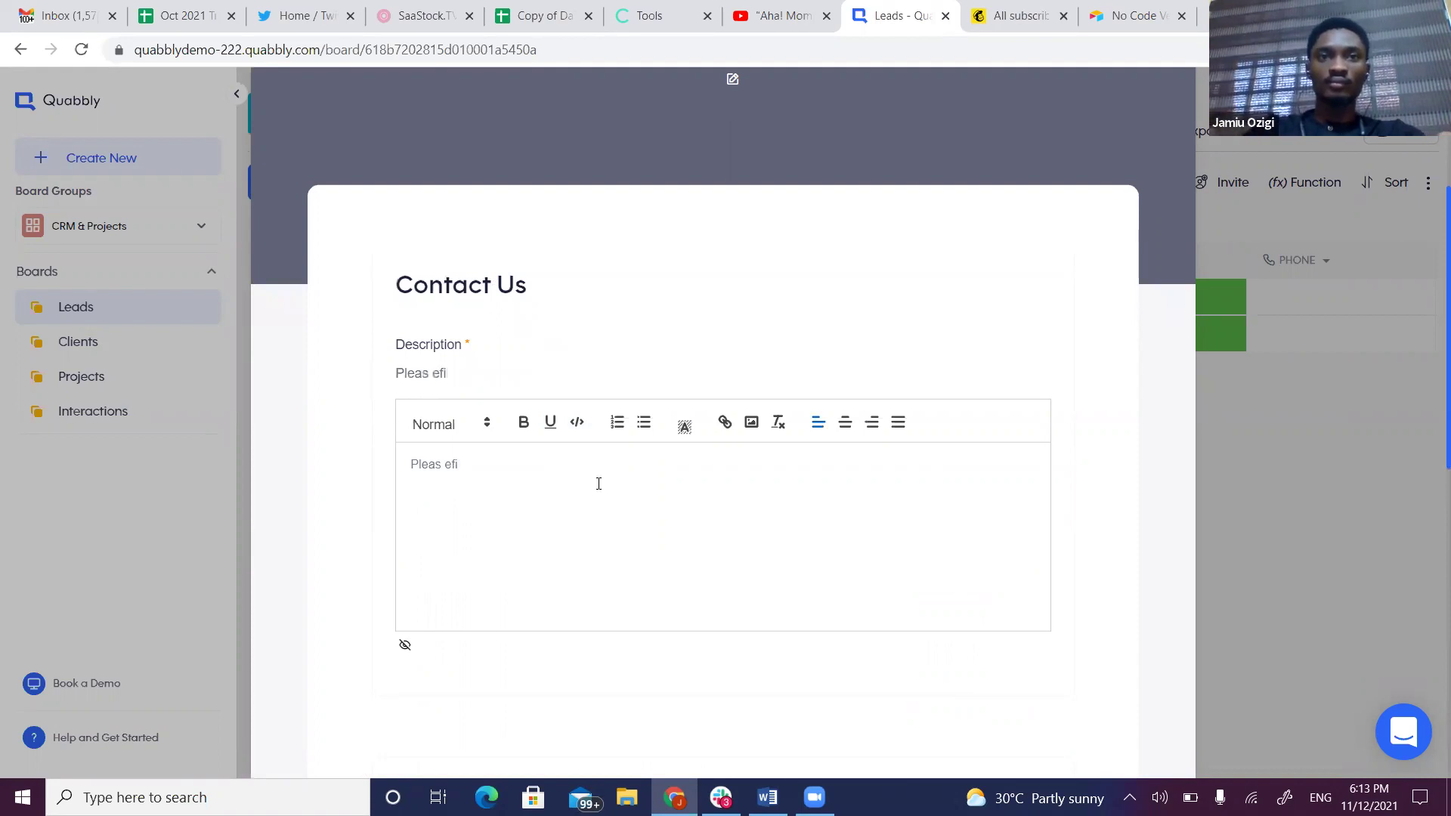
key(BackSpace)
key(BackSpace)
key(BackSpace)
text(e fill i)
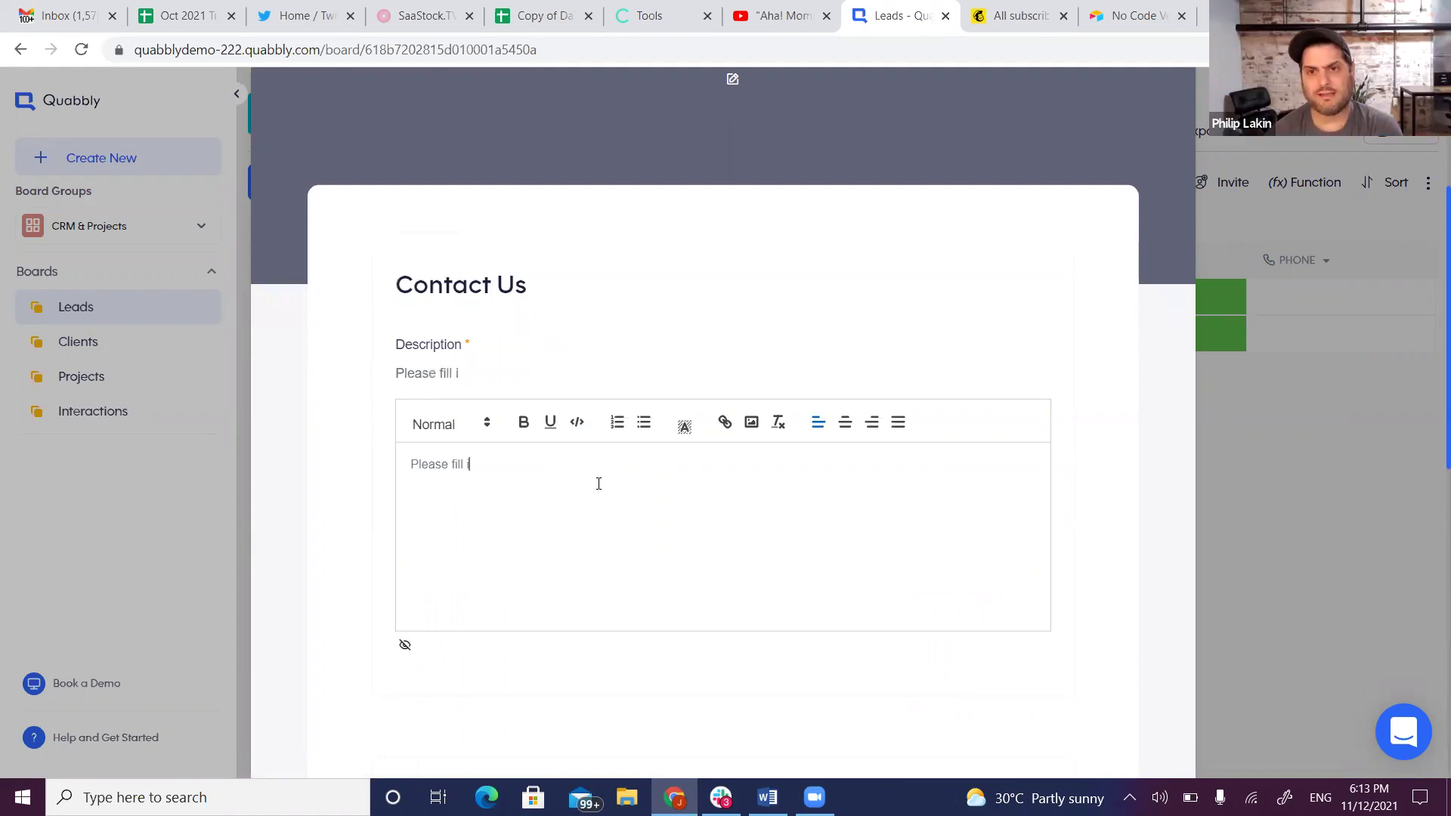
text(n the details)
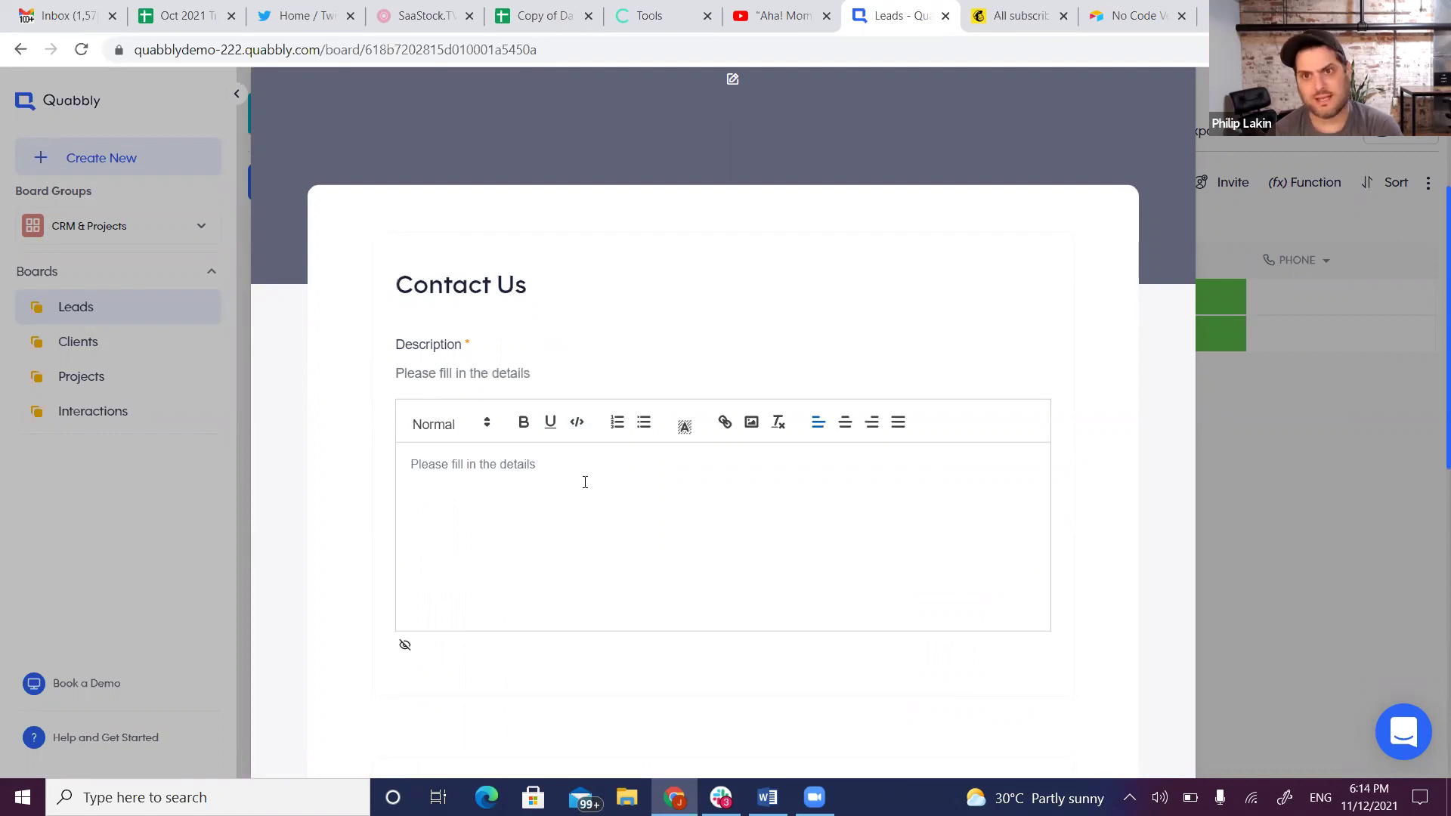
scroll(584, 482, down, 7)
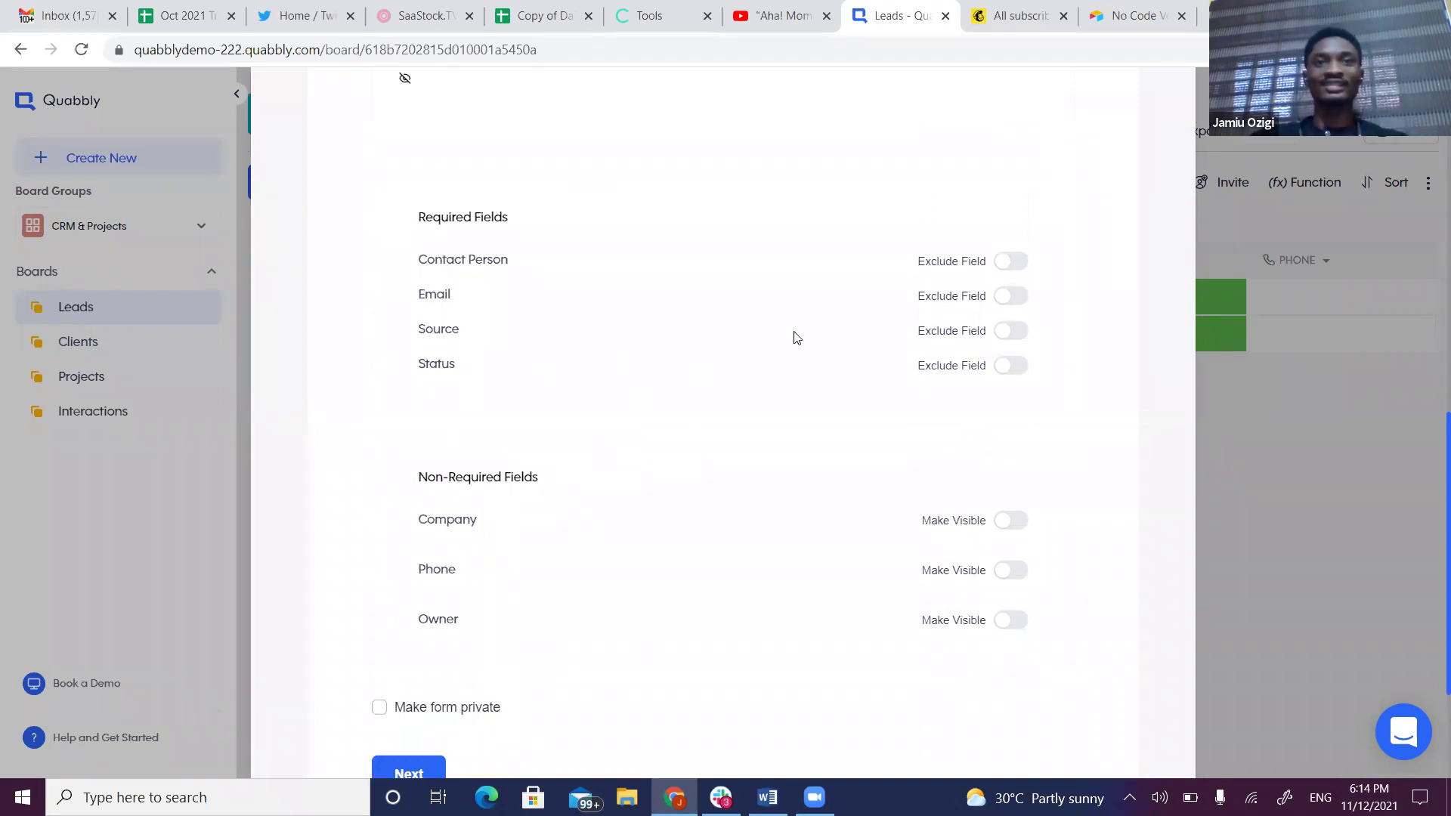
Make the Company and Phone fields visible, and exclude Status with default New Lead
click(1017, 523)
click(1004, 573)
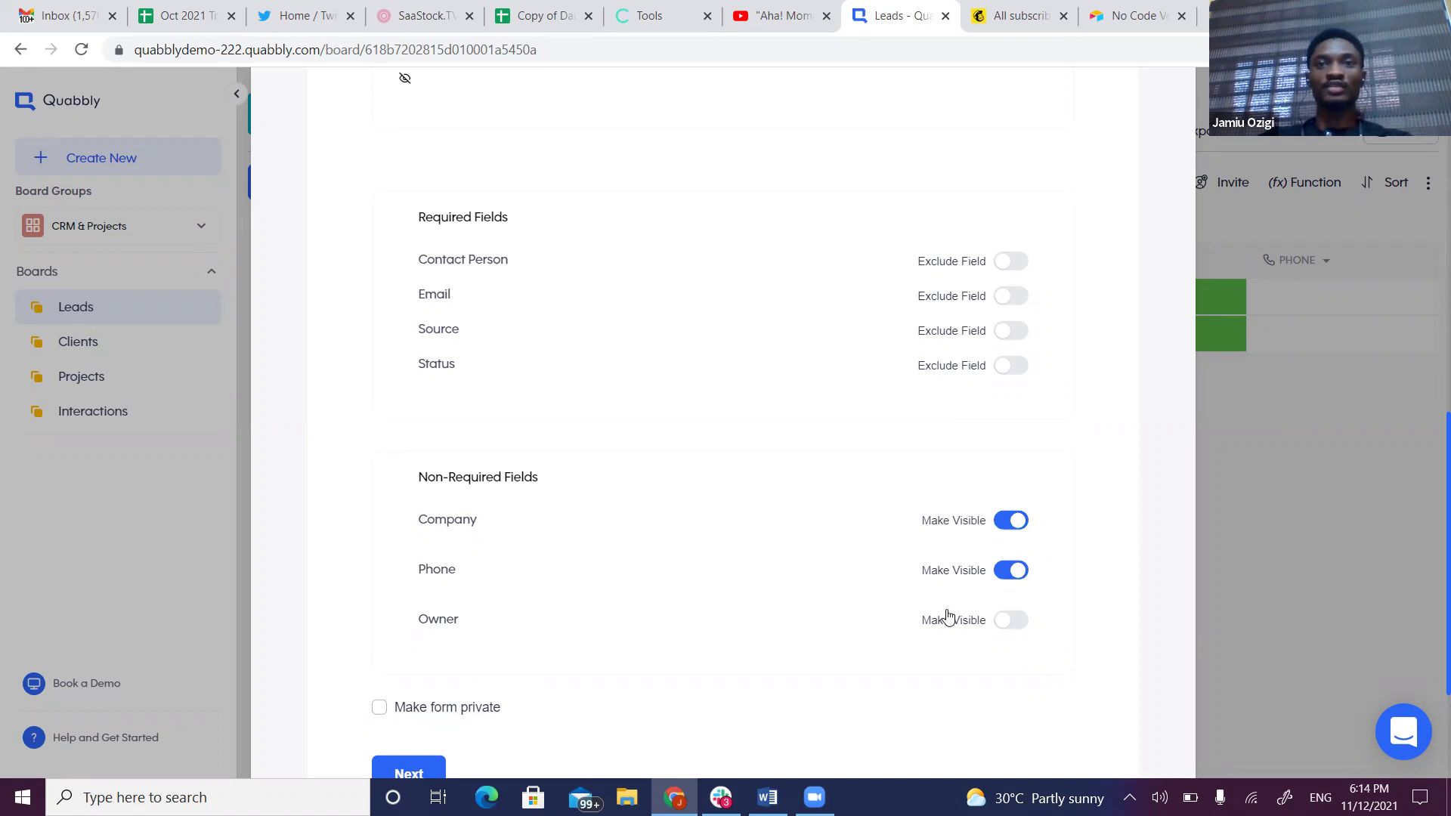
click(1013, 367)
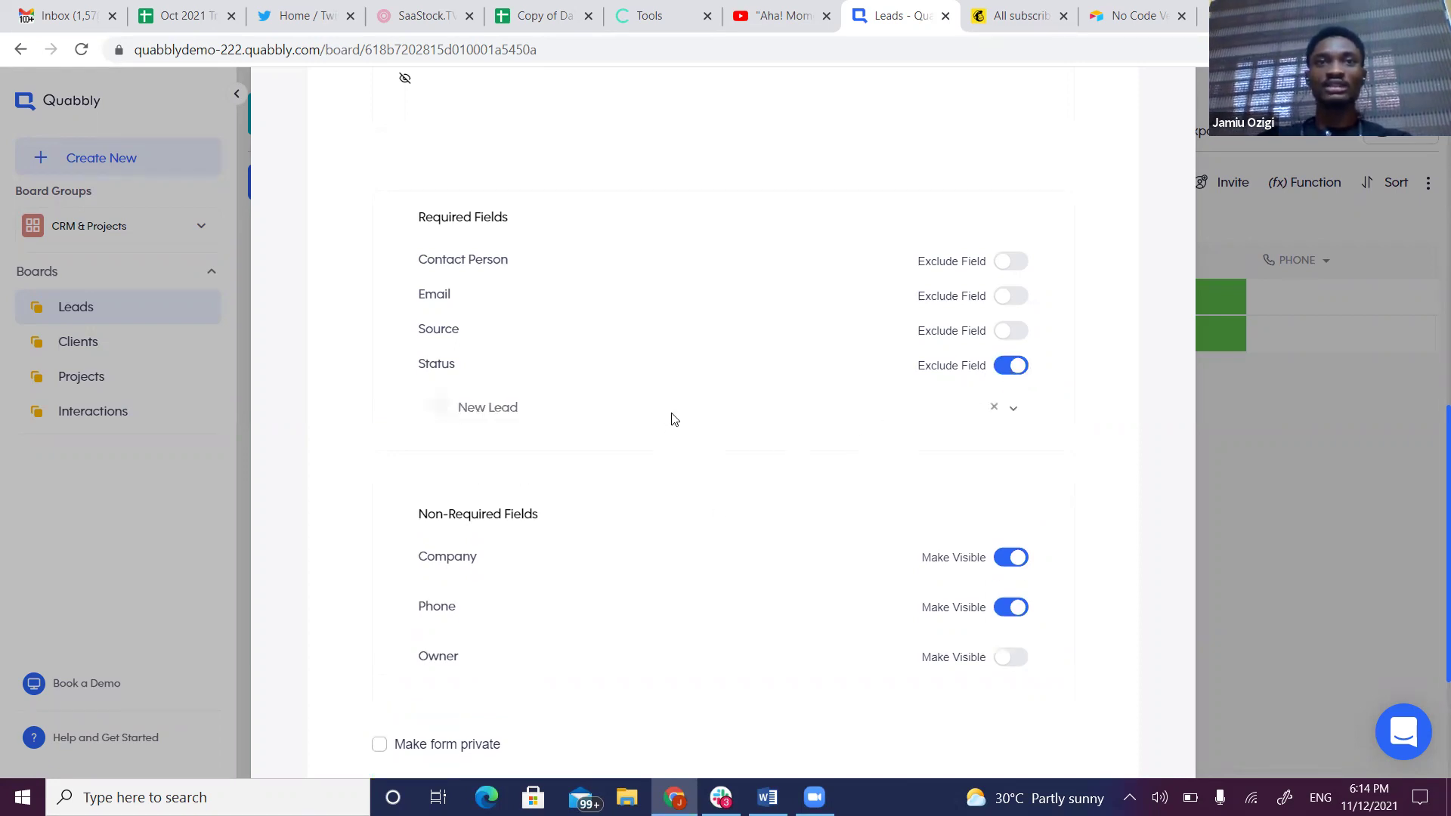
click(674, 417)
click(631, 443)
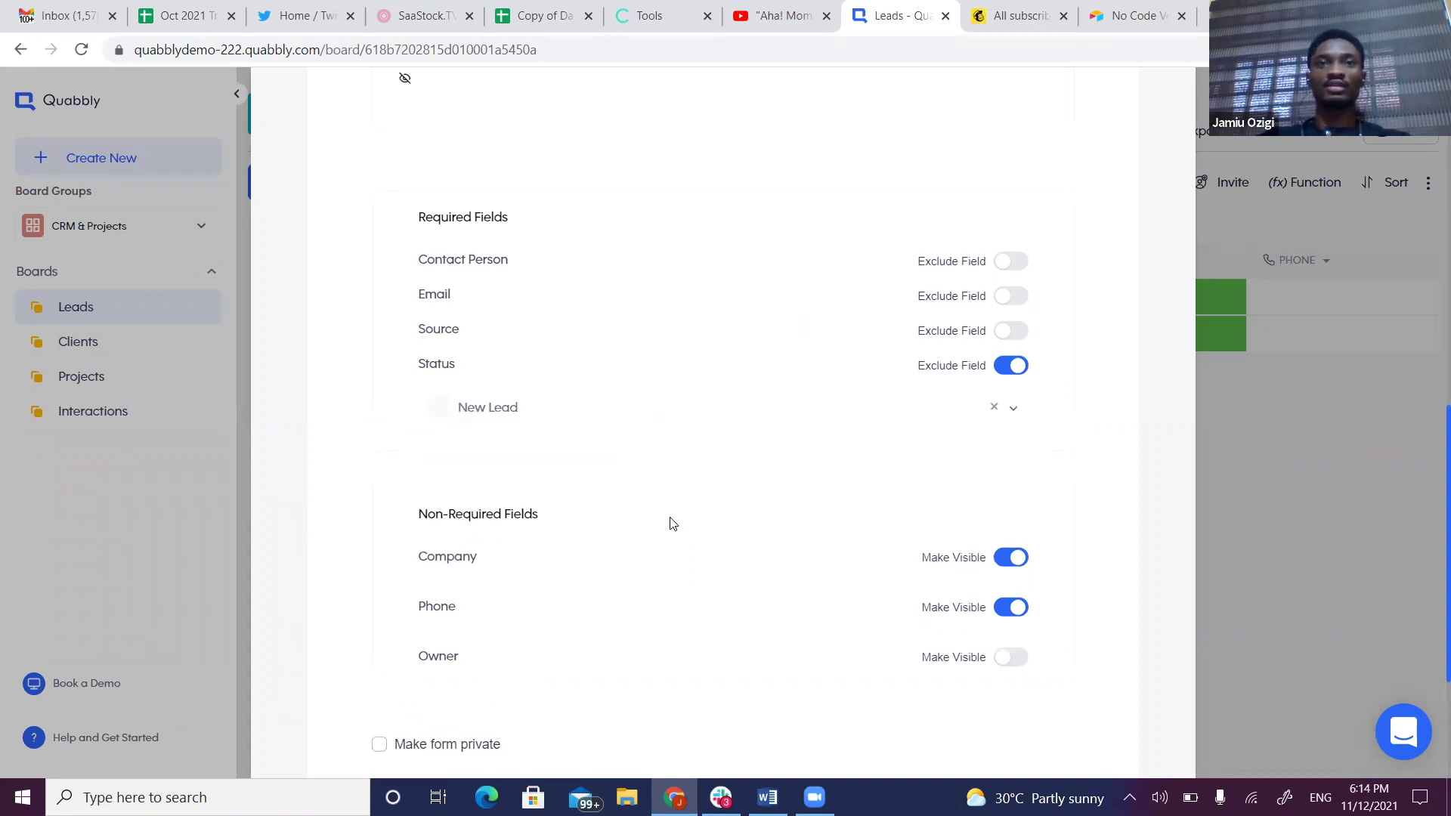
scroll(673, 523, down, 3)
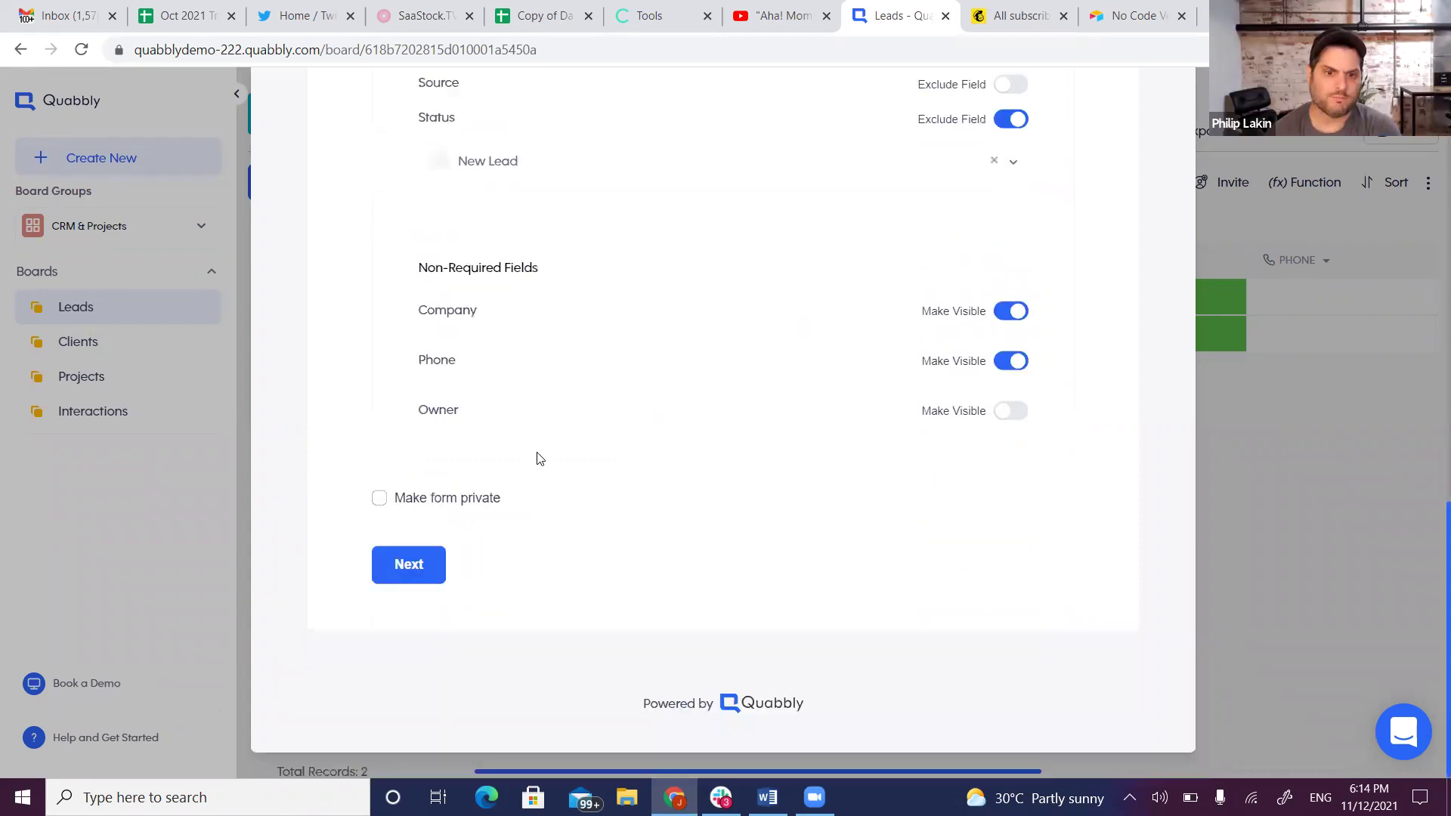
scroll(539, 459, up, 3)
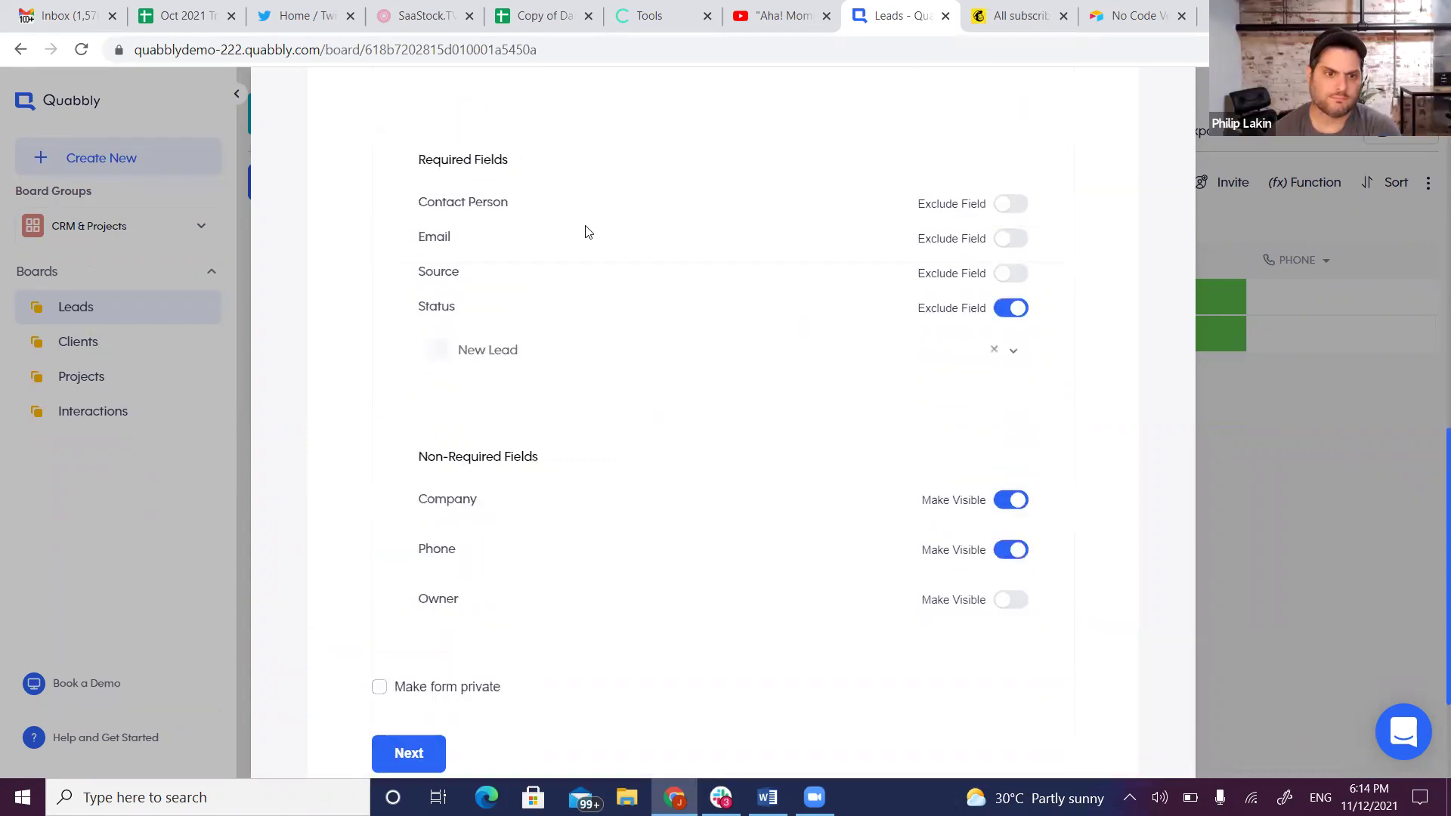
Exclude Source with default Contact Us Form and advance to the Message/Enquiry step
click(1011, 273)
click(680, 328)
click(589, 385)
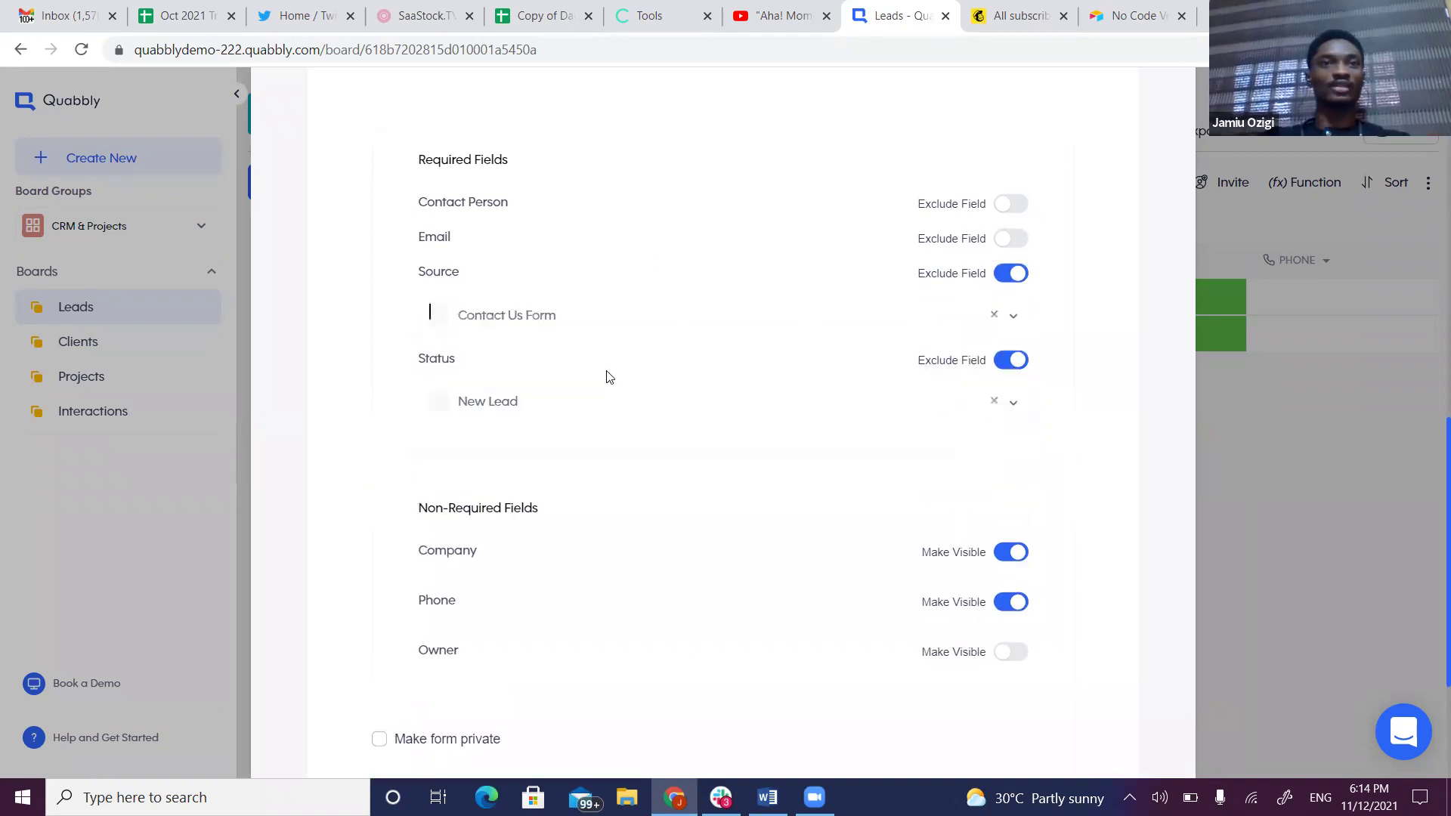
scroll(544, 558, down, 3)
click(412, 565)
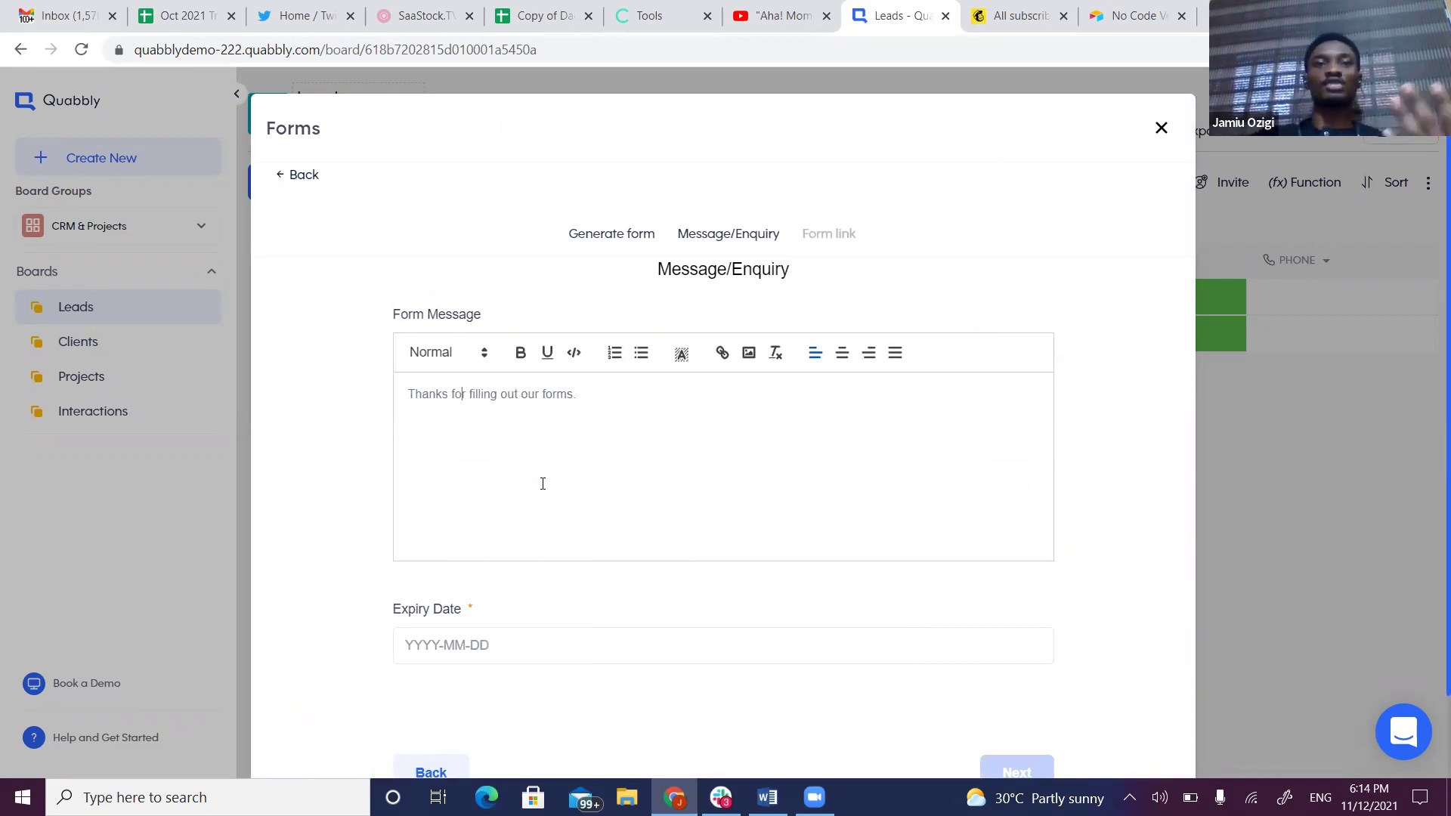
Set the form's expiry date to December 1, 2021 and generate the form
scroll(542, 483, down, 1)
click(586, 563)
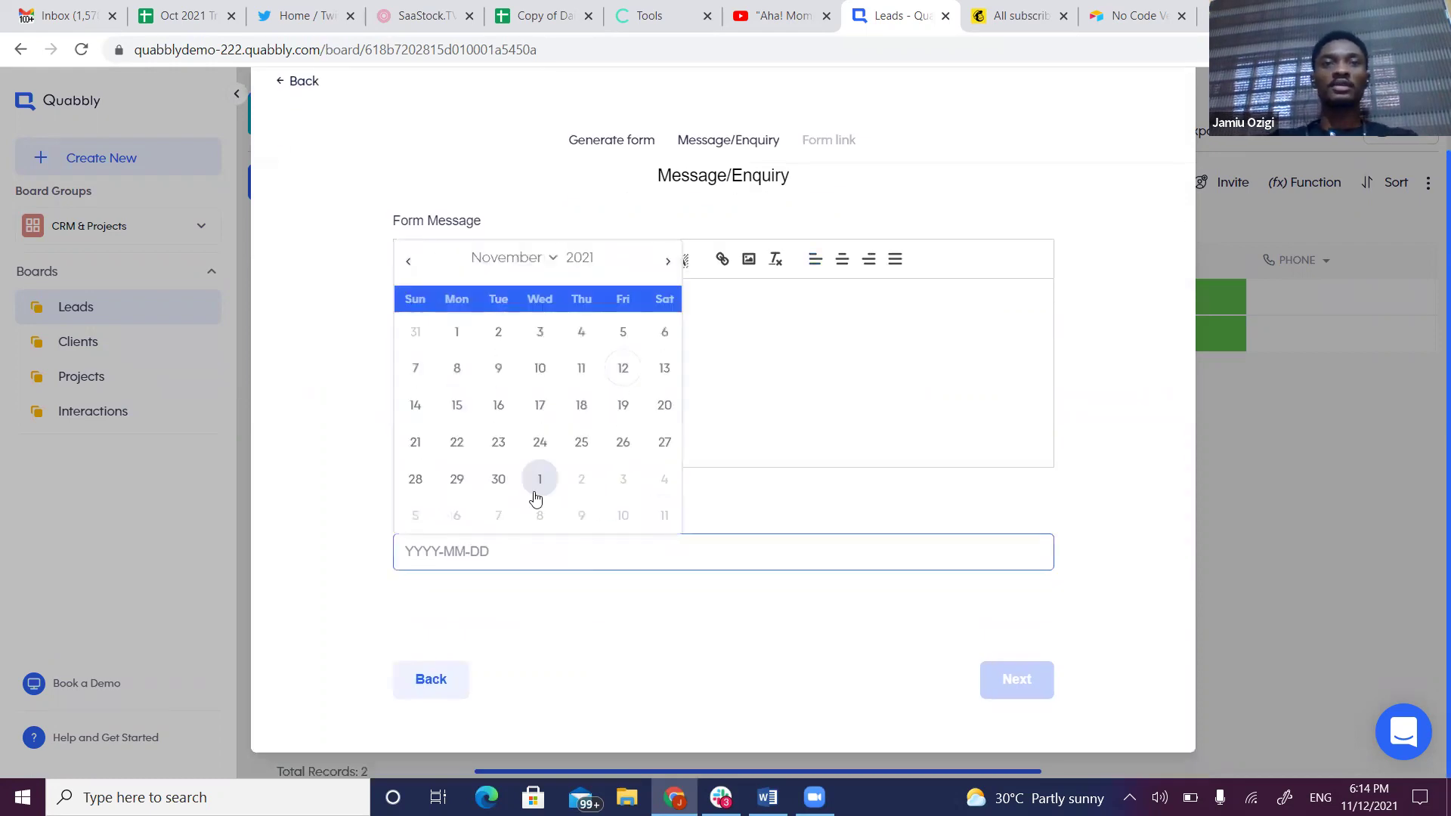
click(537, 495)
click(984, 688)
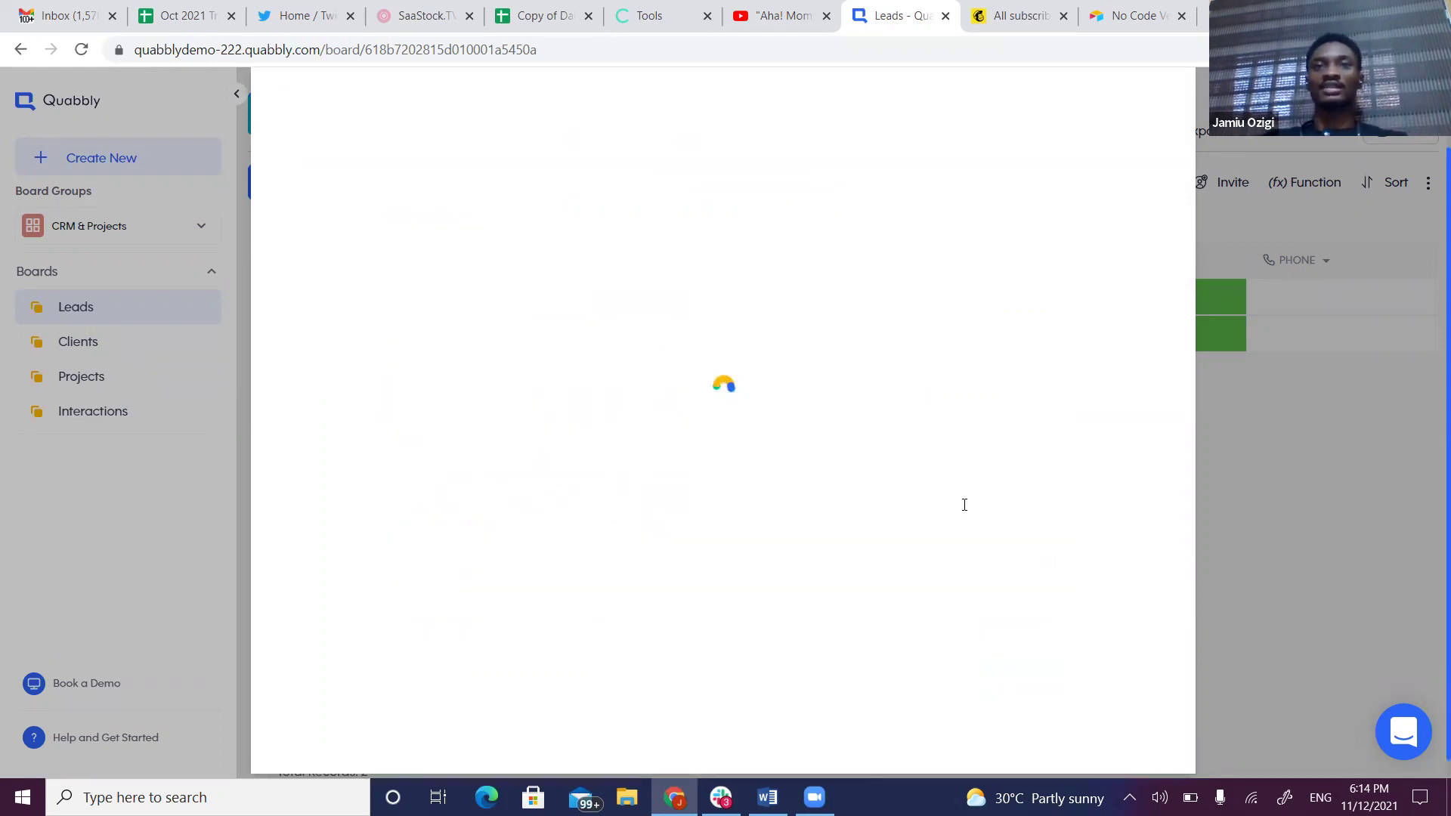
Copy the form's public link, view the live page, and return to the Leads tab
click(969, 699)
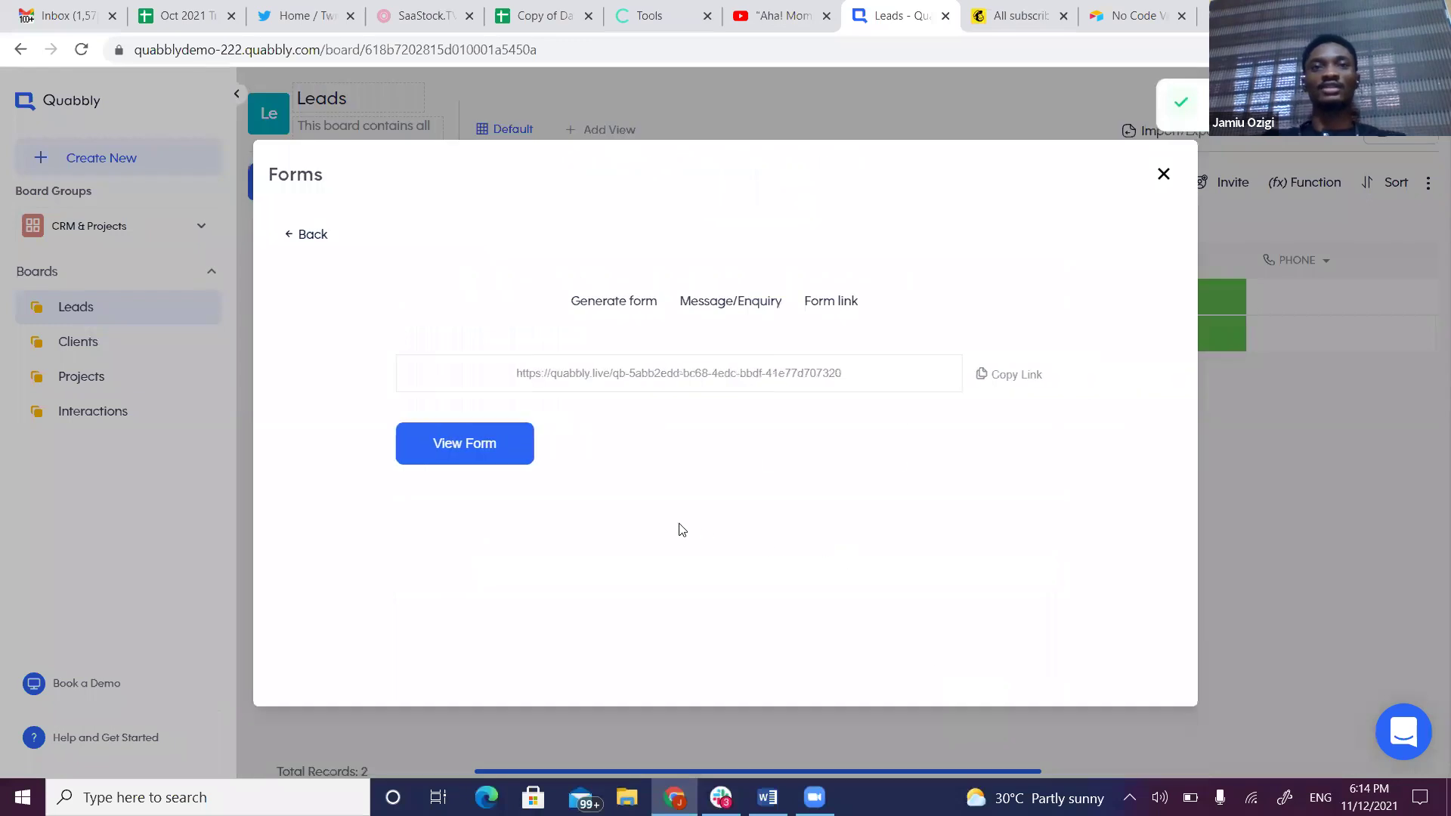
click(996, 378)
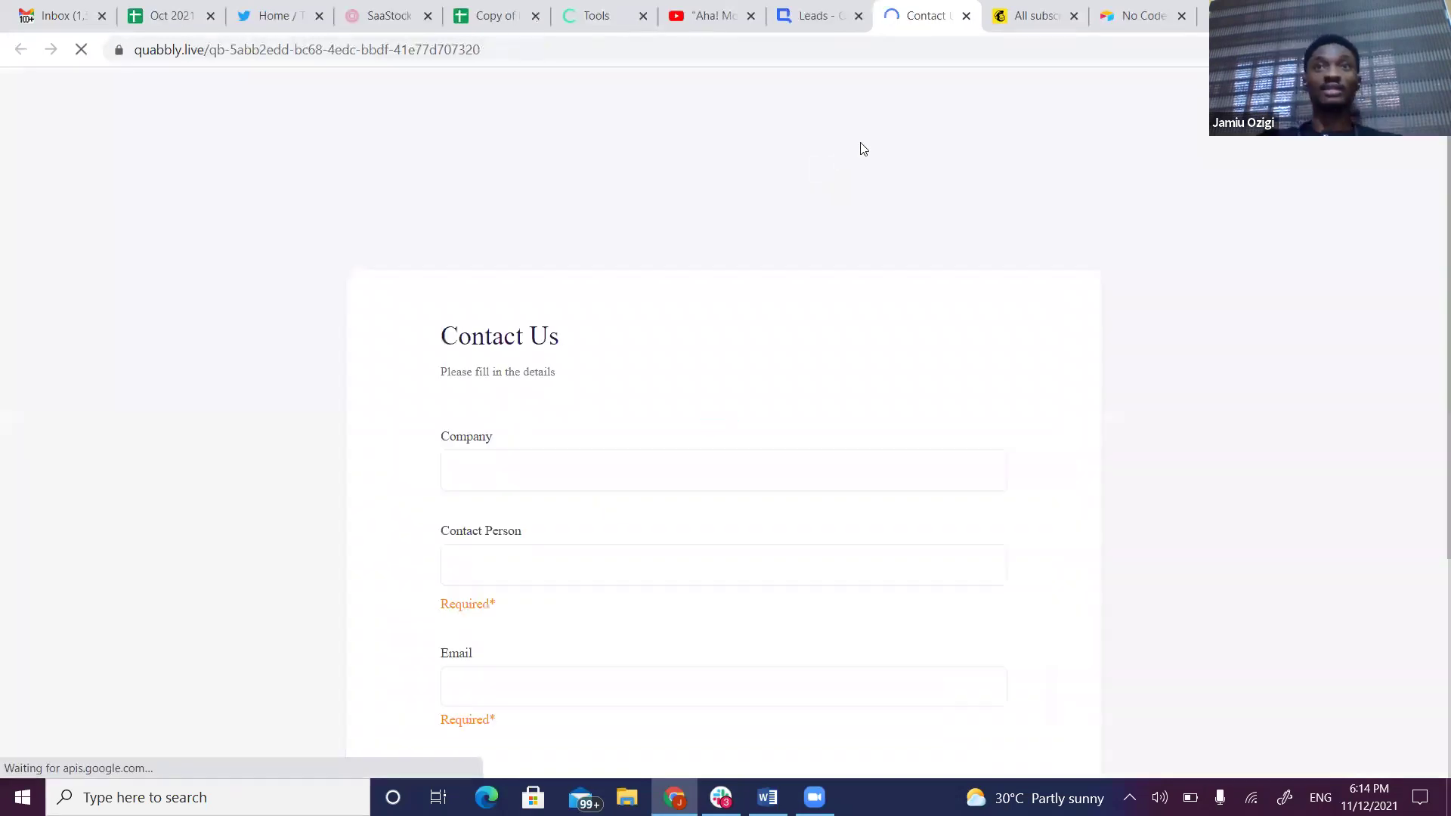
scroll(693, 528, down, 4)
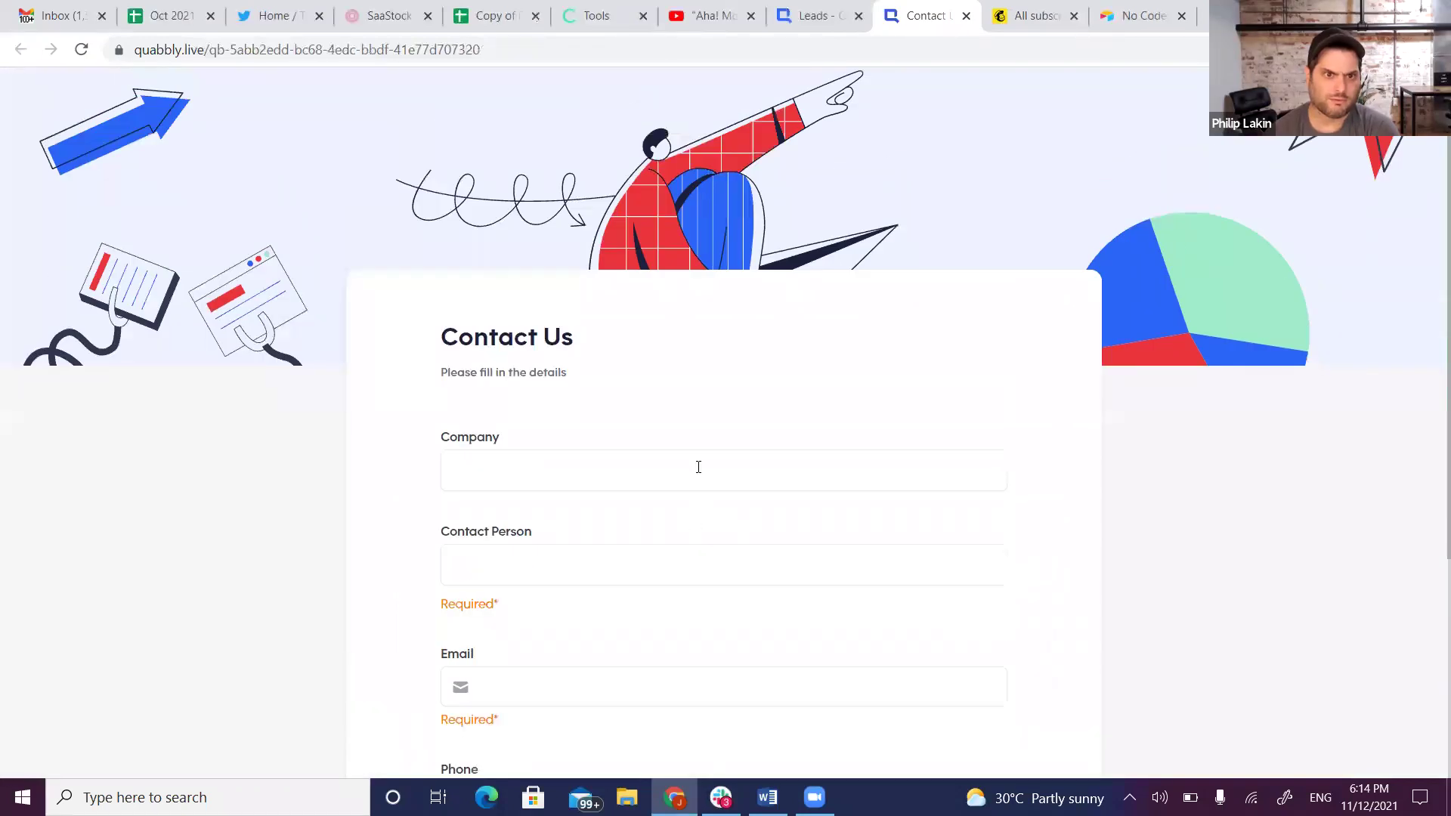
click(827, 19)
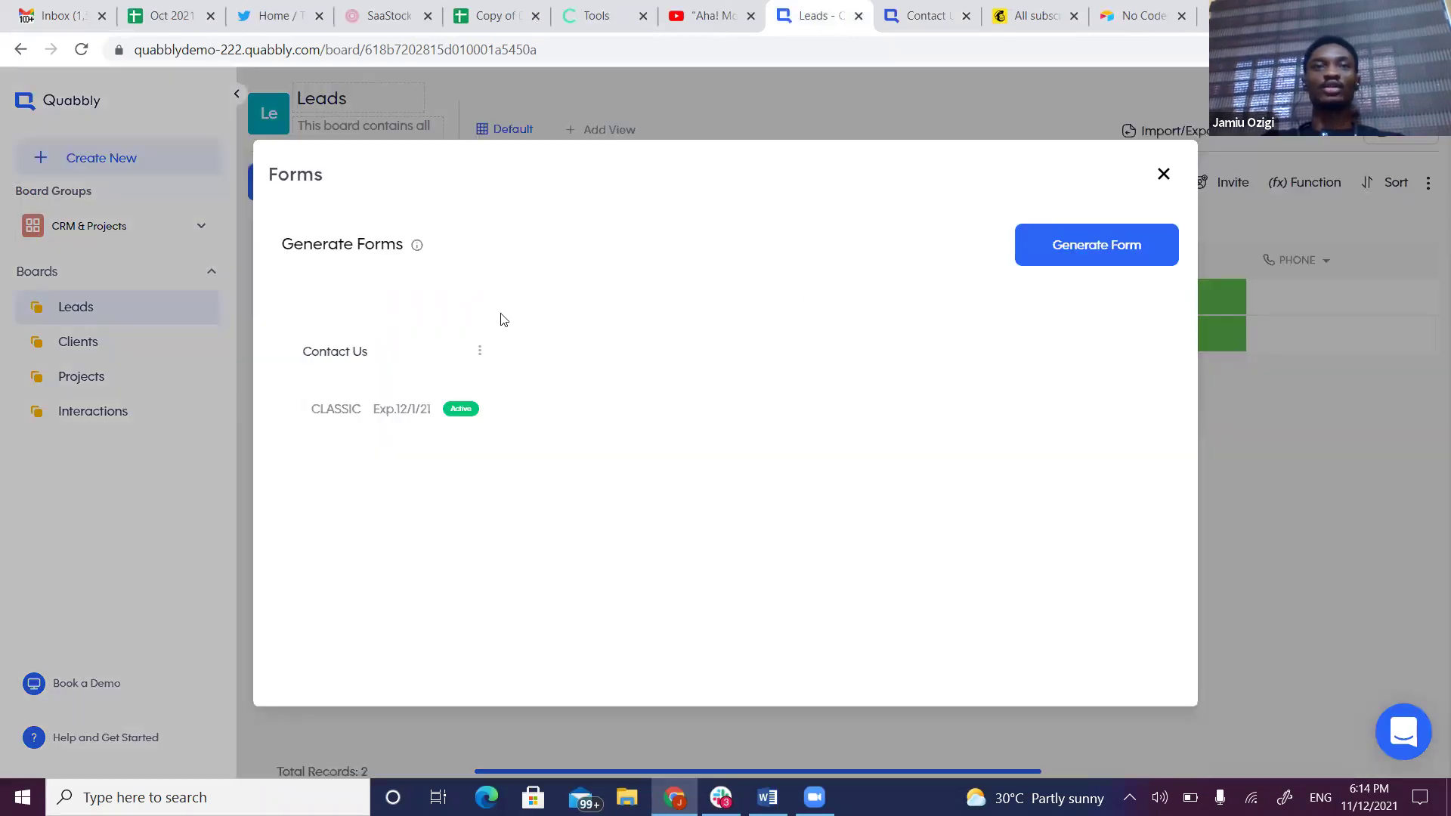
View the Contact Us form's embed code, then close the Forms window
click(480, 350)
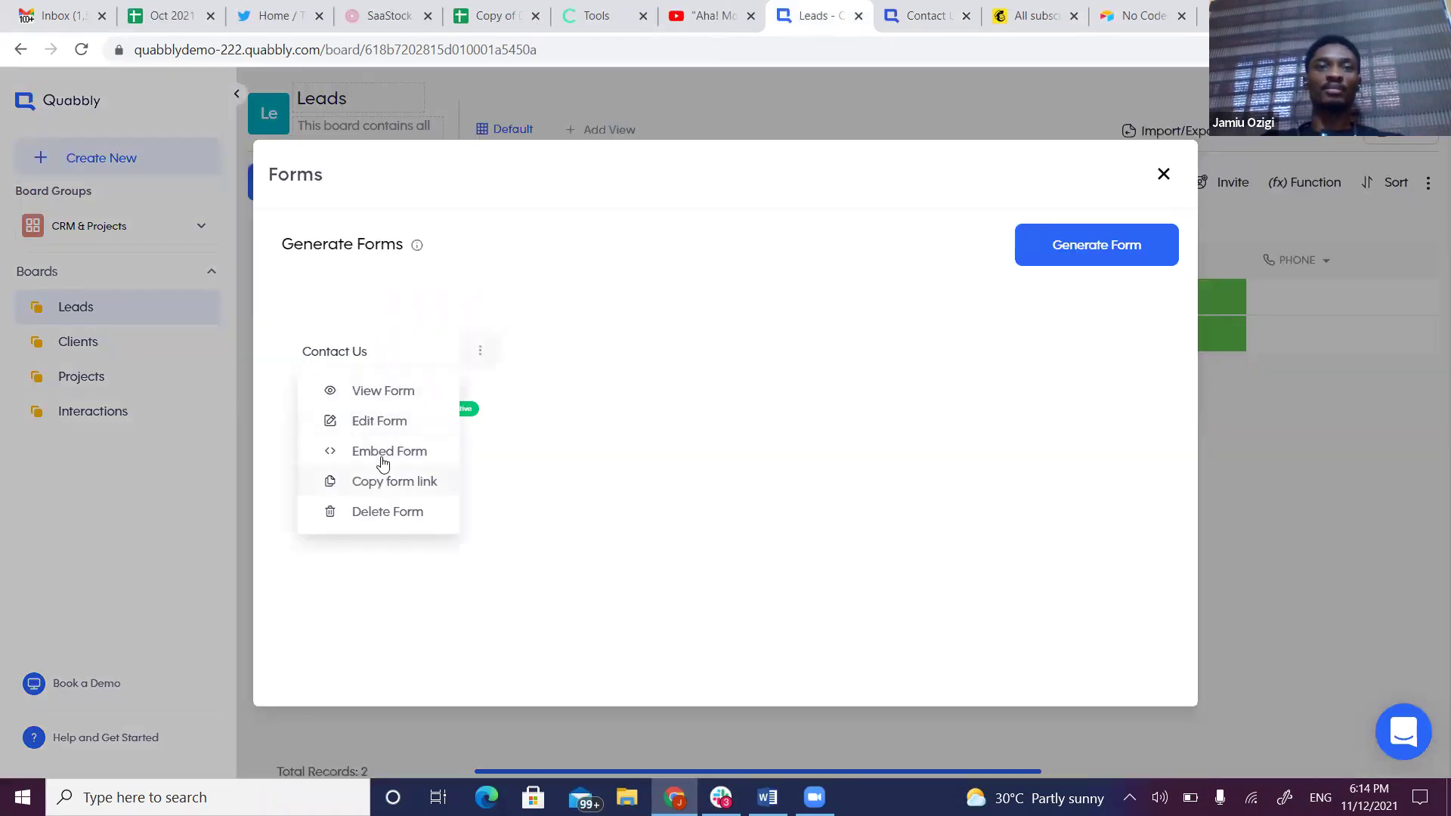
click(383, 454)
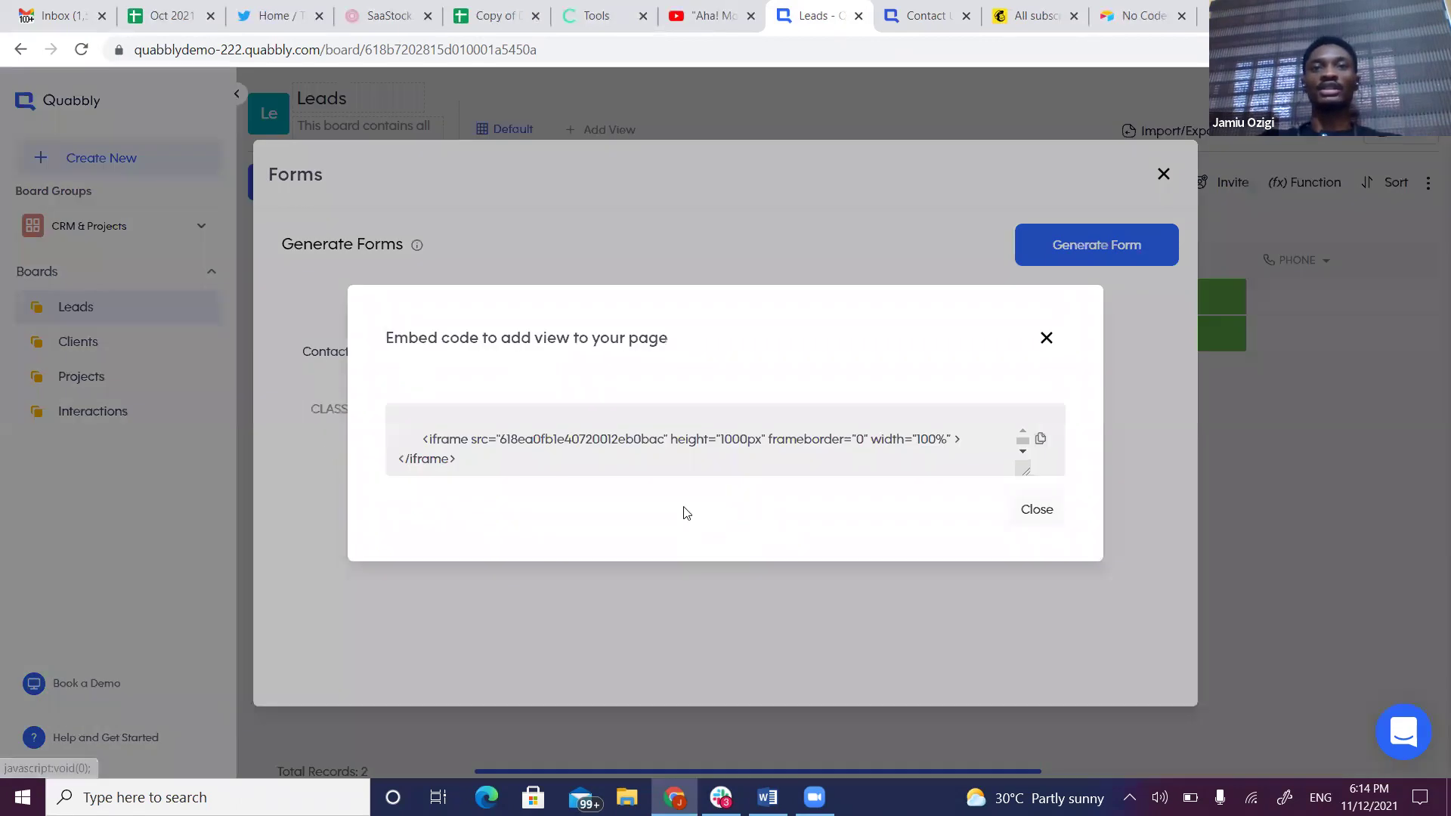
click(1046, 340)
click(1168, 179)
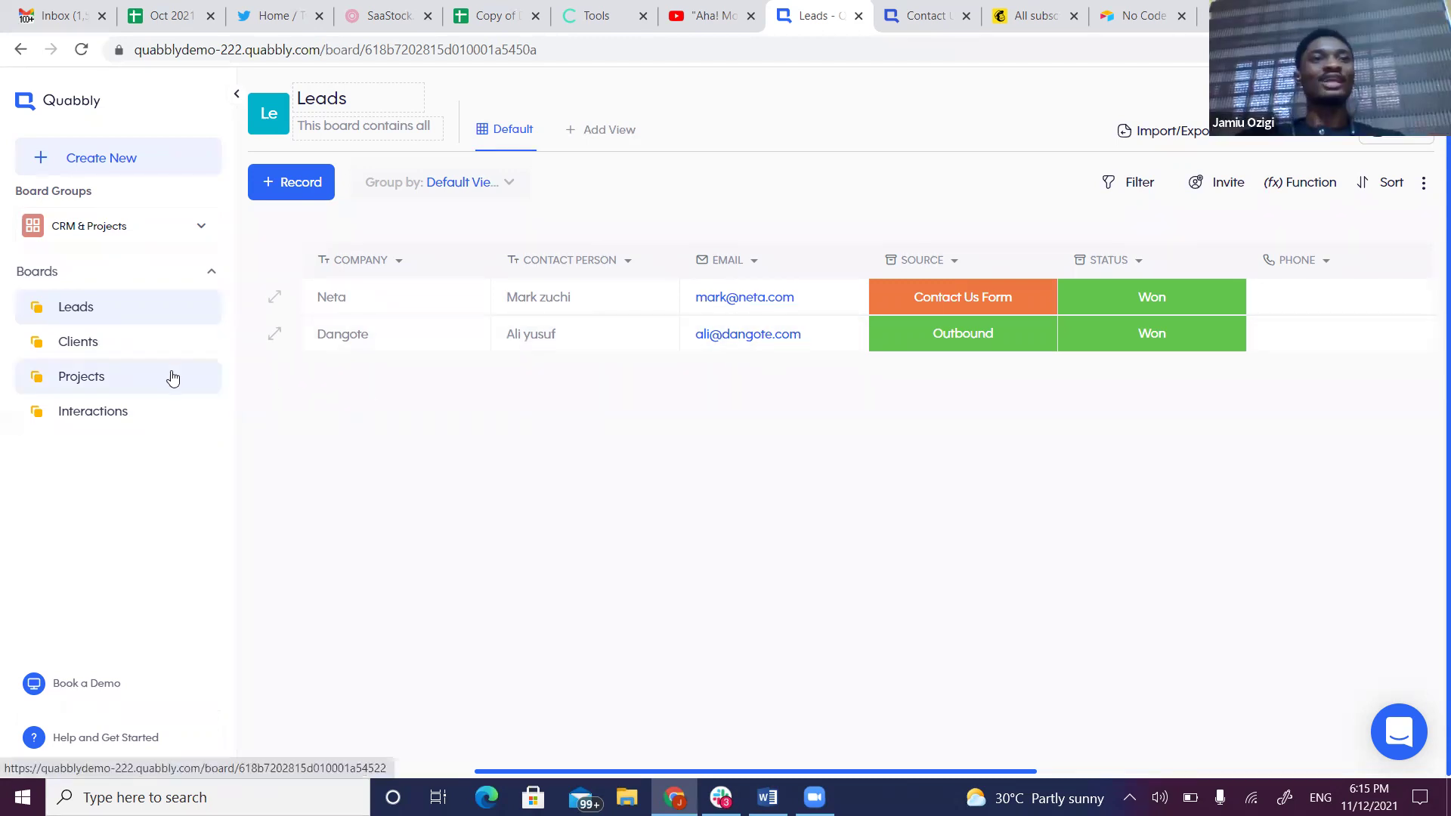
Go via the Clients board to the Projects board and scroll its columns horizontally
click(116, 349)
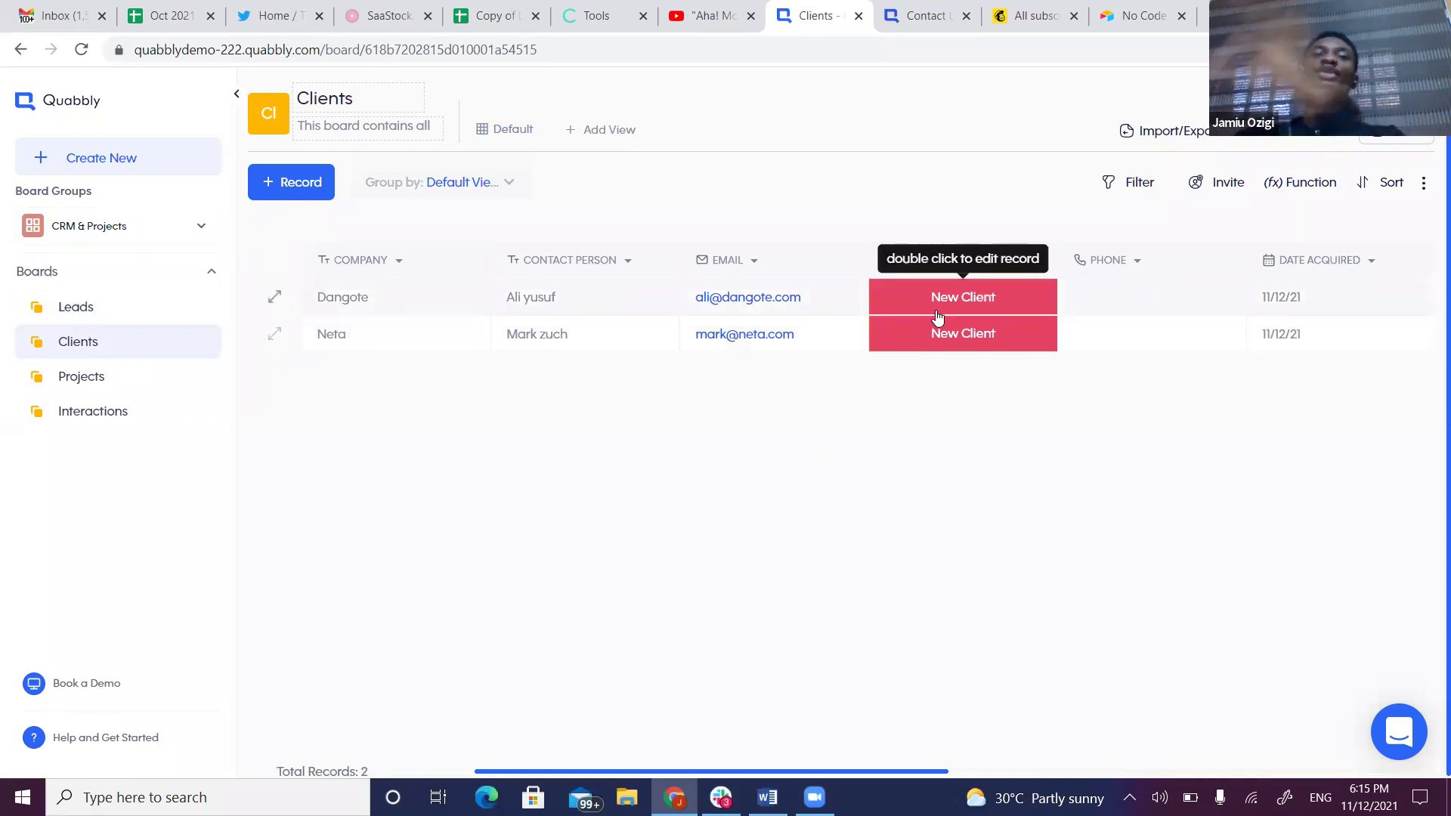
click(118, 389)
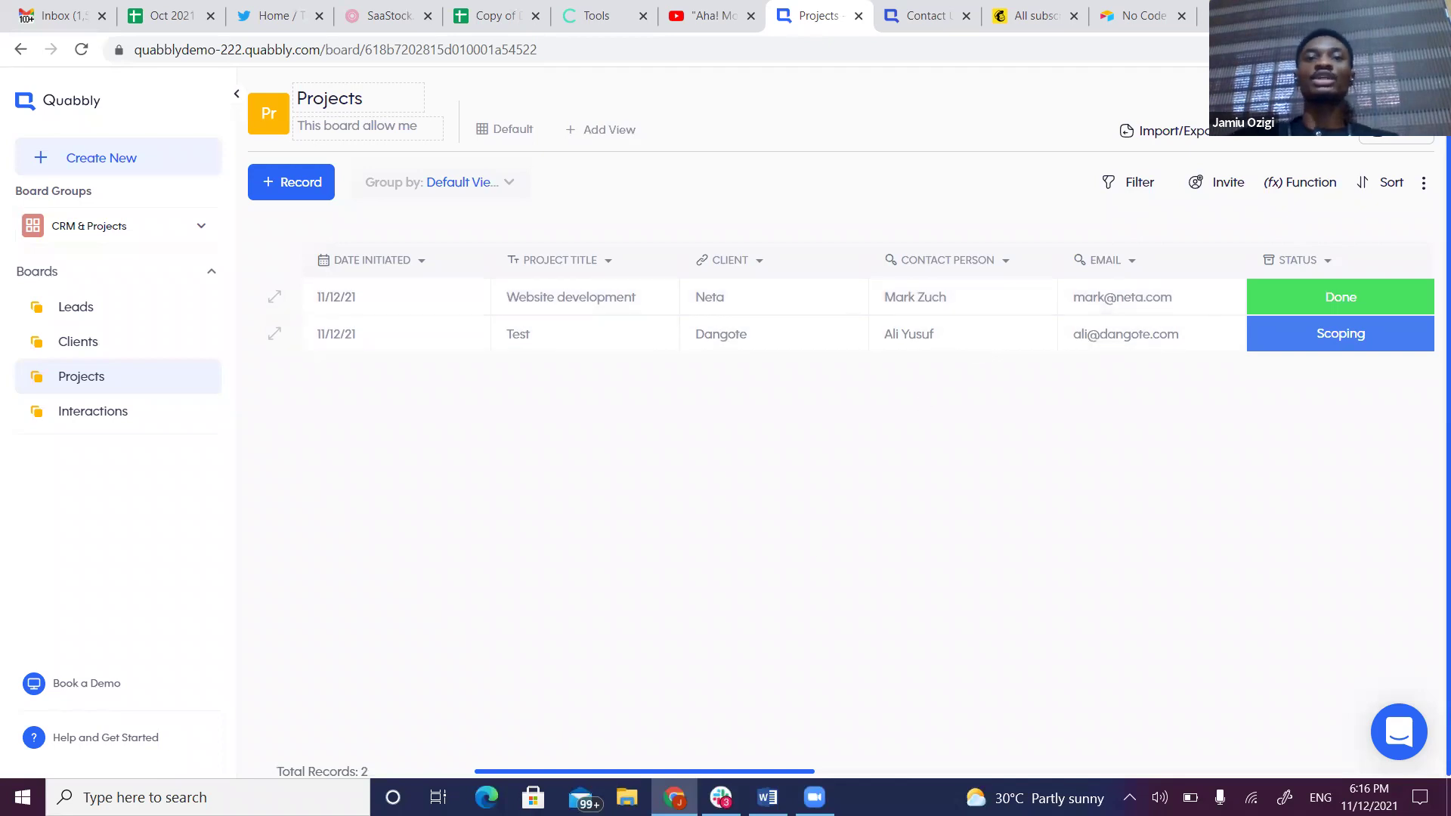
drag(662, 769, 466, 754)
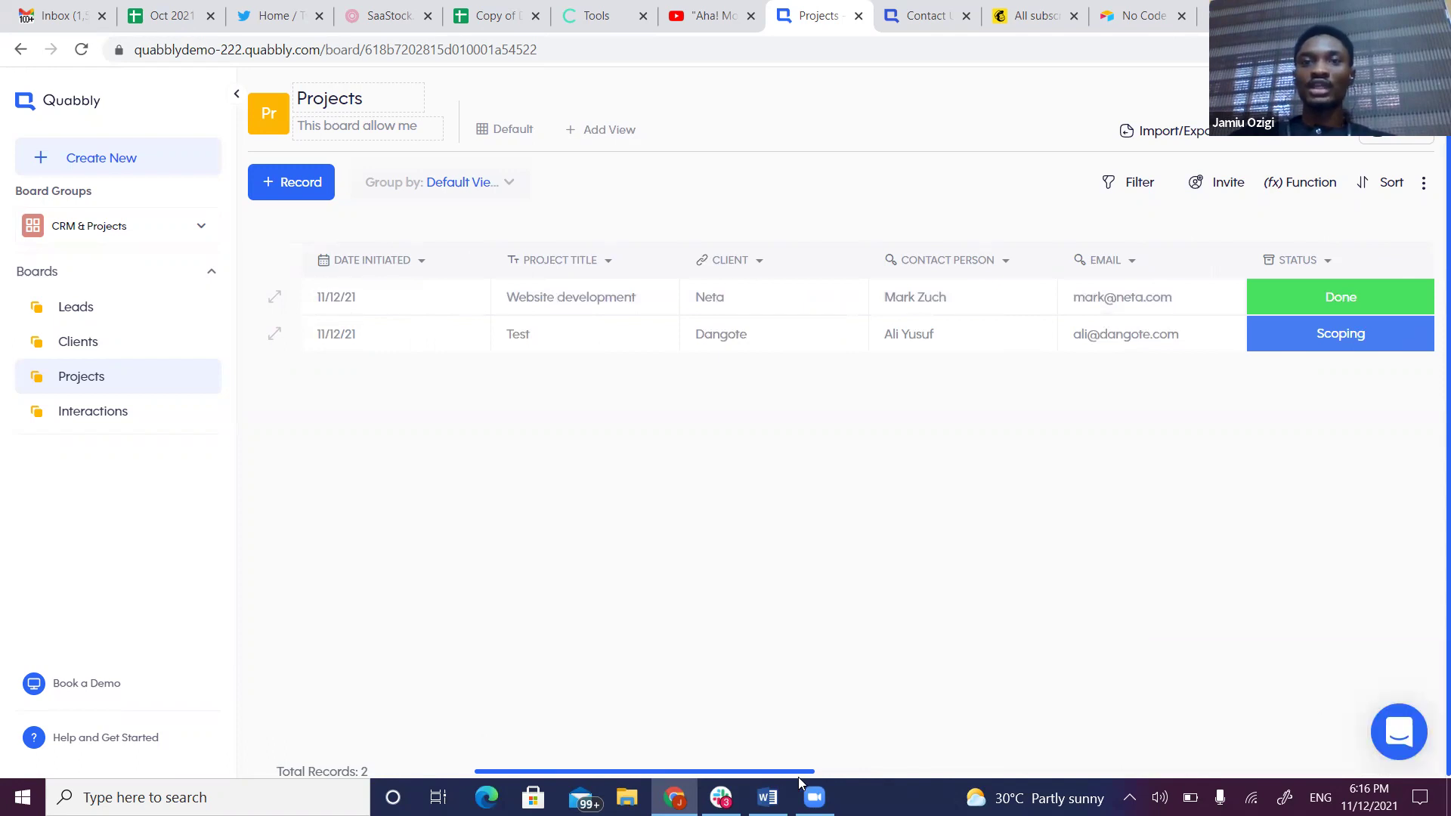
Review SOW.docx in Word: the {Project Title} and {Client} placeholders and {Total Due} cost table
click(767, 797)
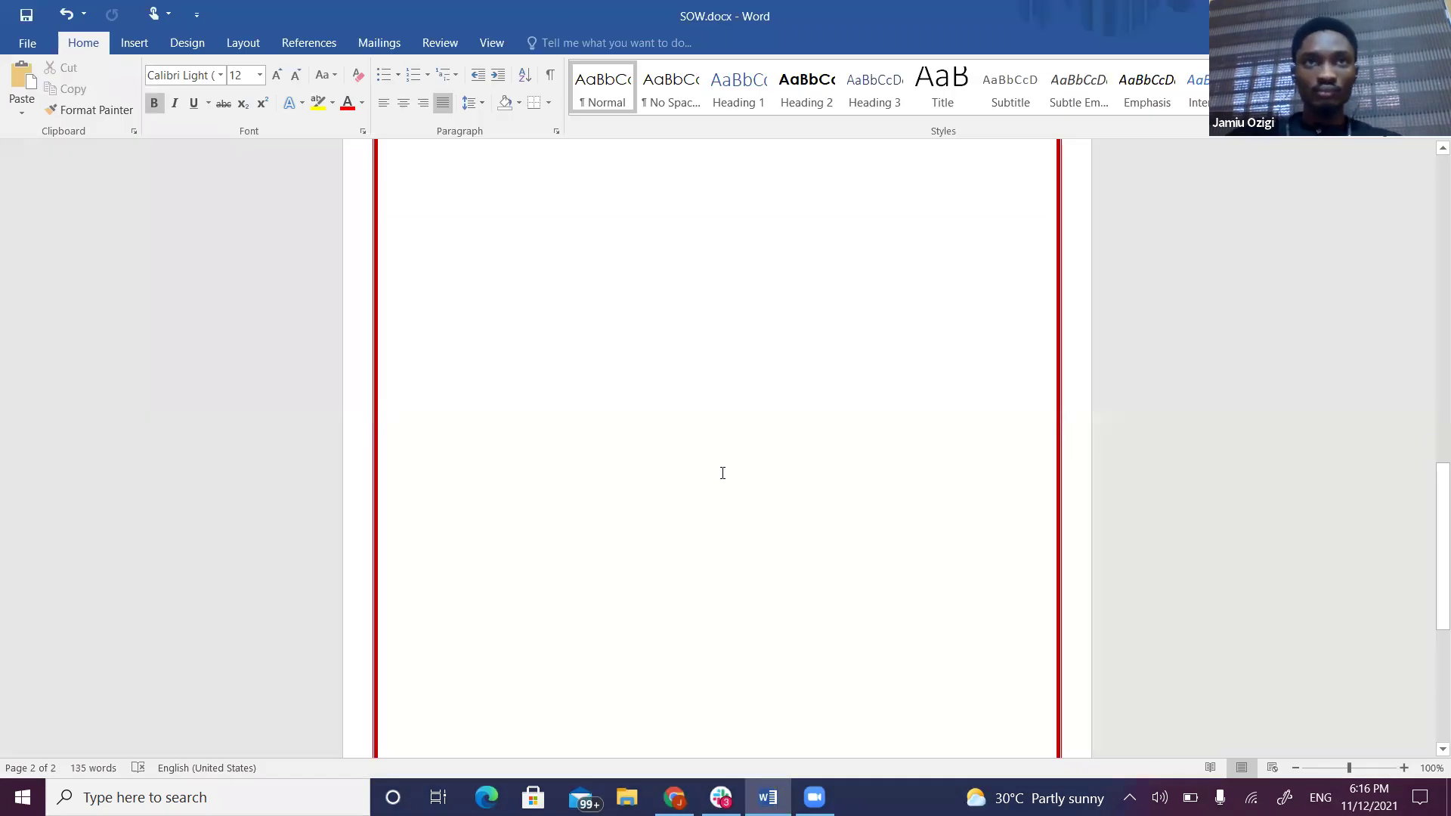
scroll(722, 473, up, 15)
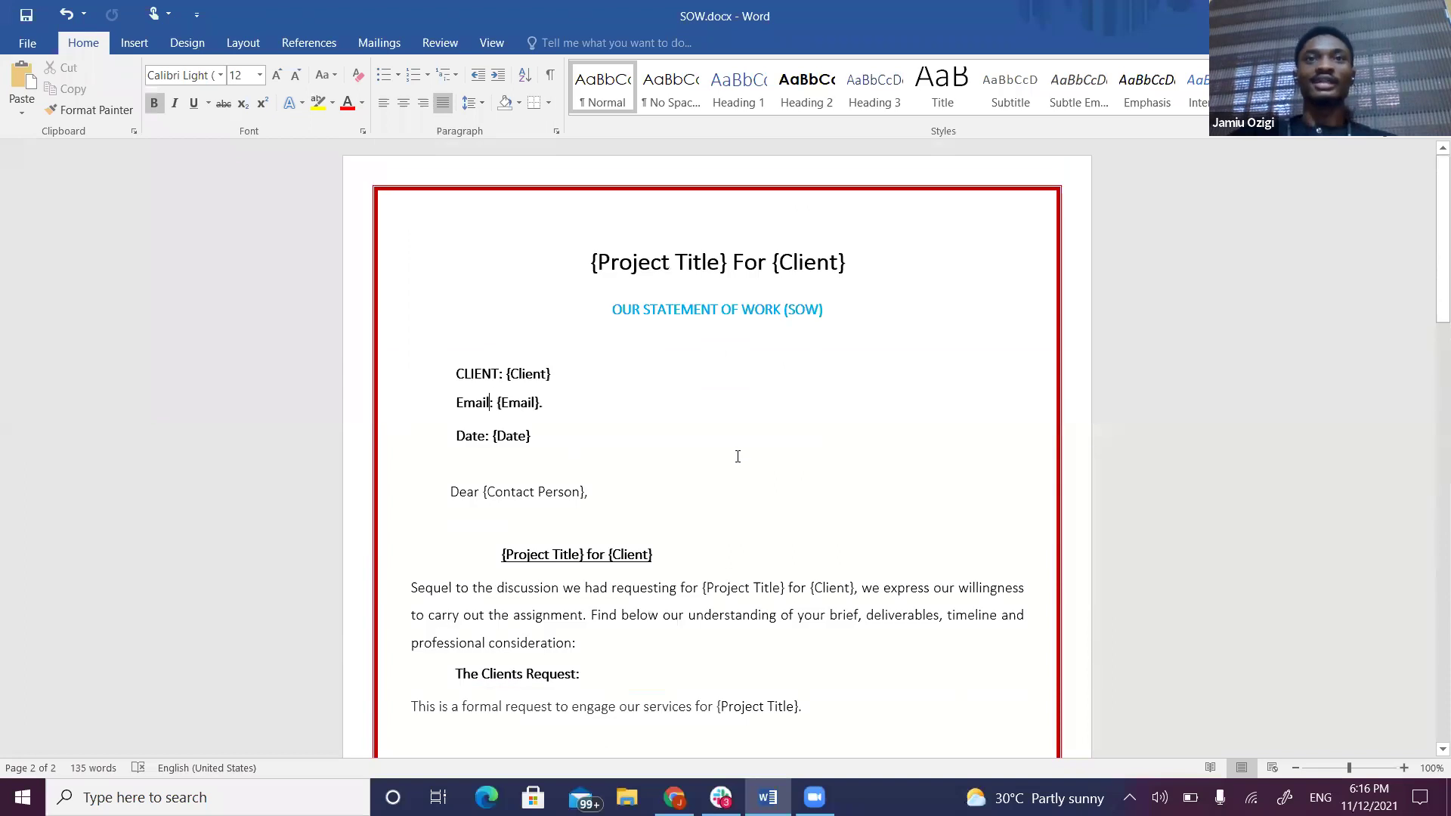
click(594, 262)
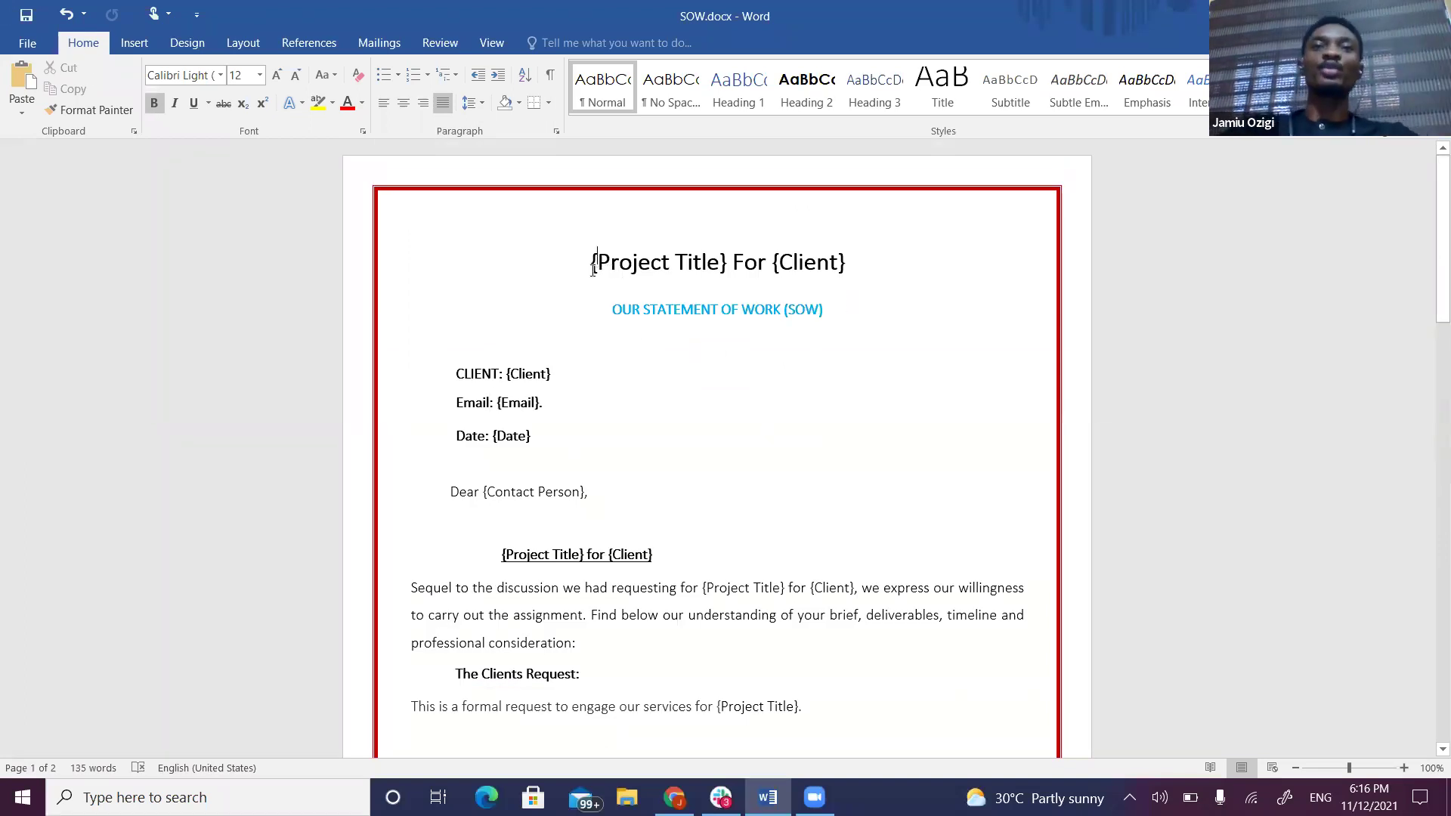
click(725, 271)
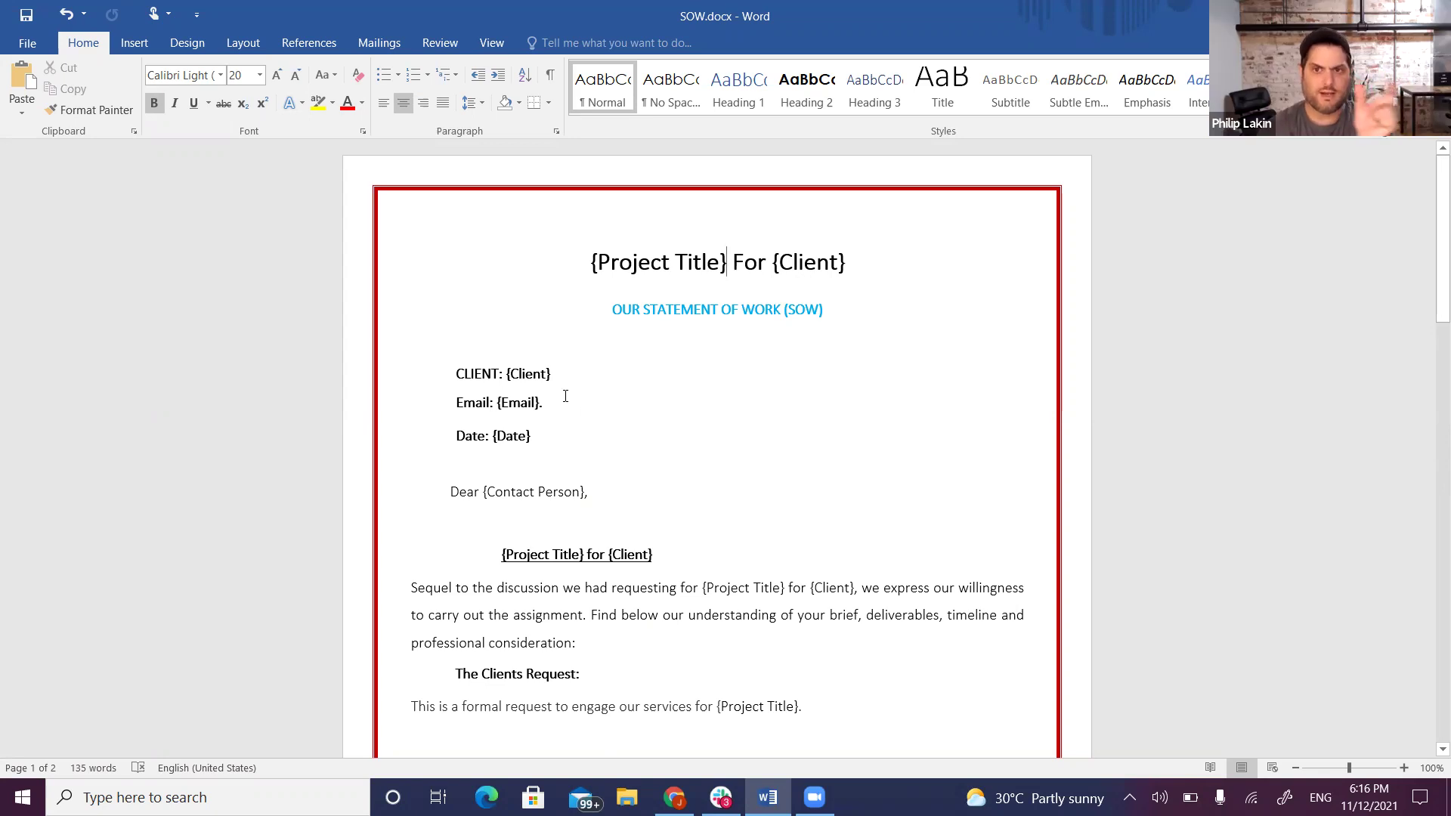
click(582, 341)
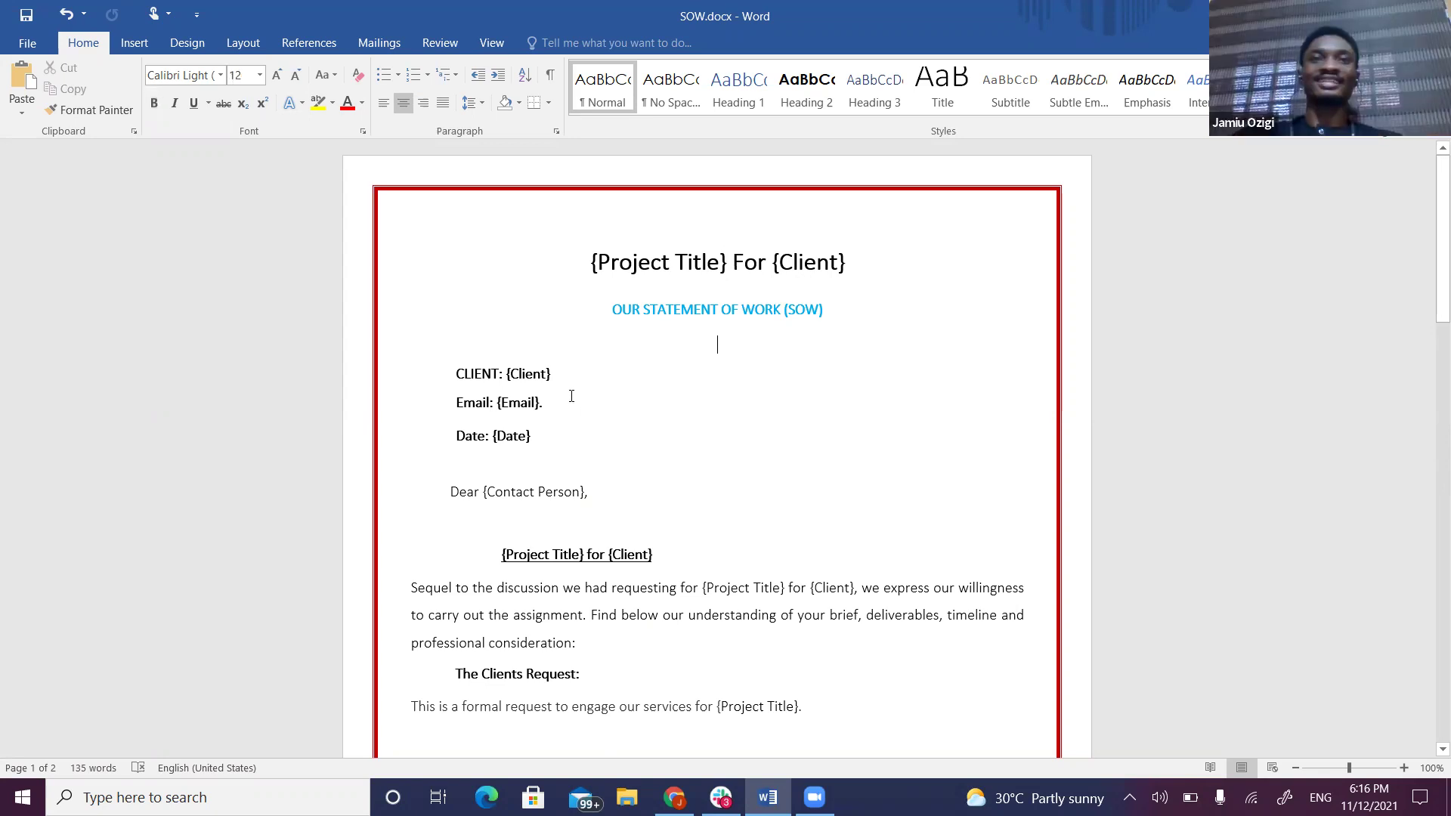
scroll(571, 399, down, 3)
scroll(564, 418, down, 1)
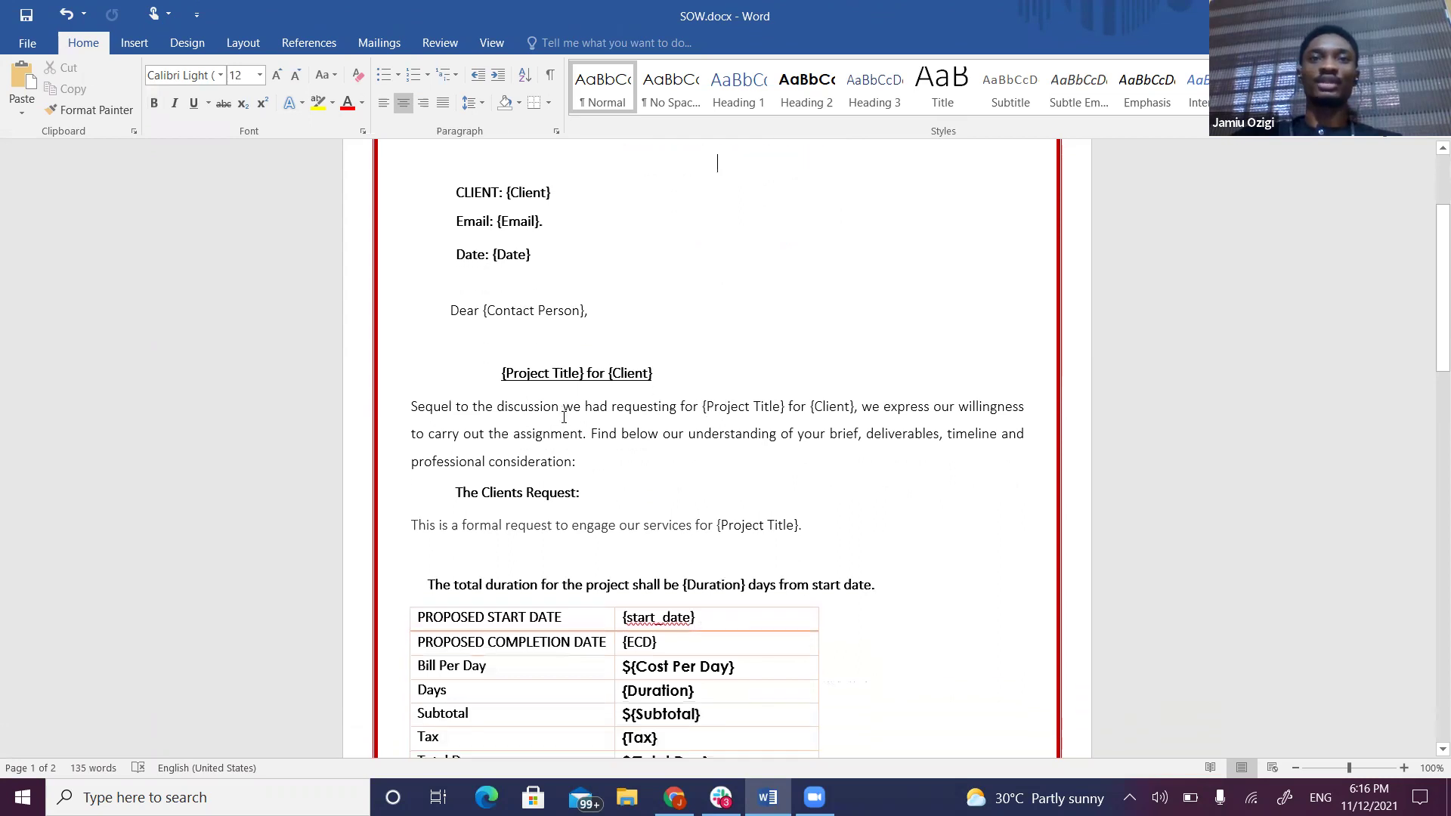
scroll(544, 402, down, 4)
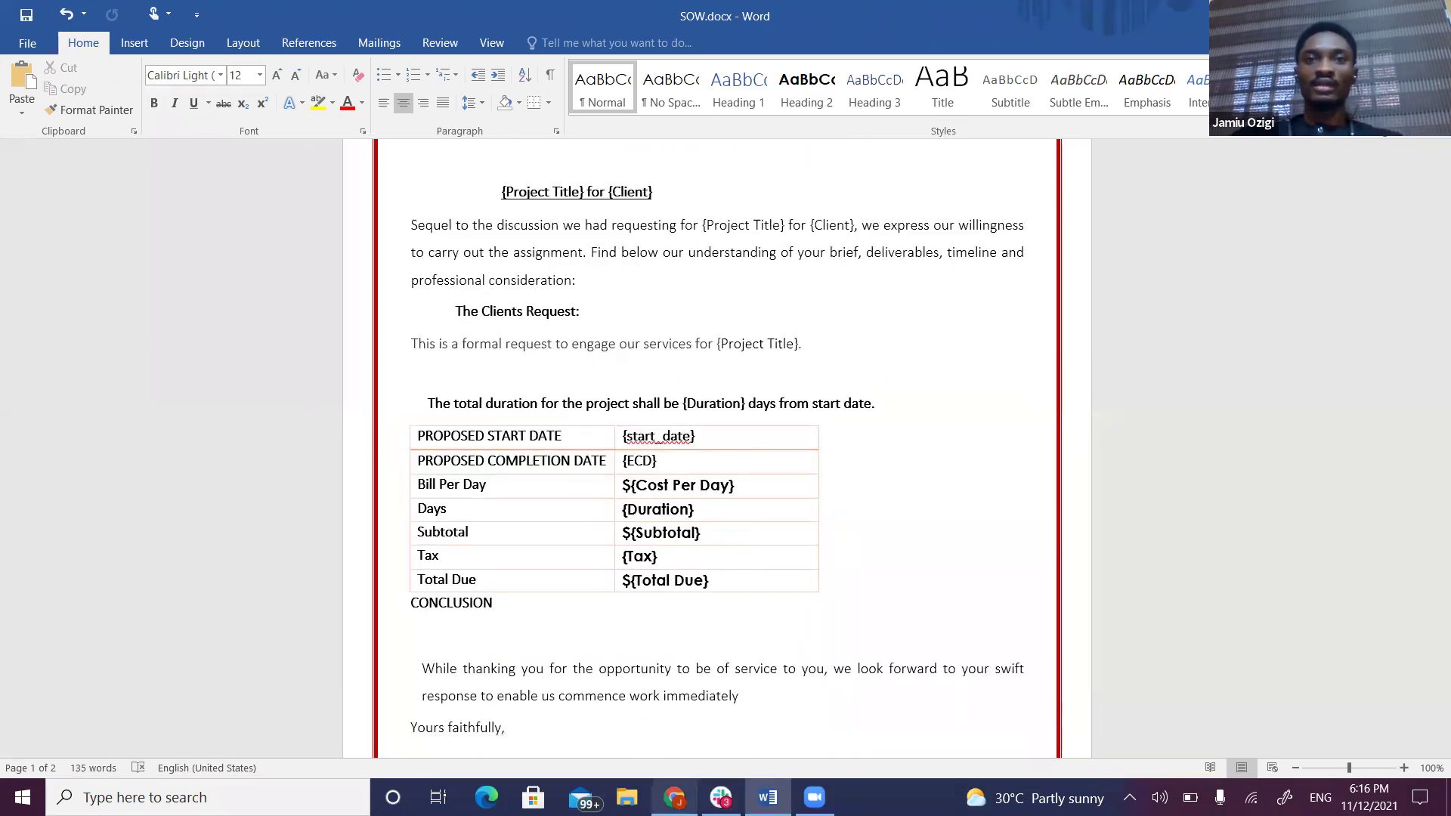
Open the SOW field's settings on the Projects board and review its Link Documents mappings
click(674, 797)
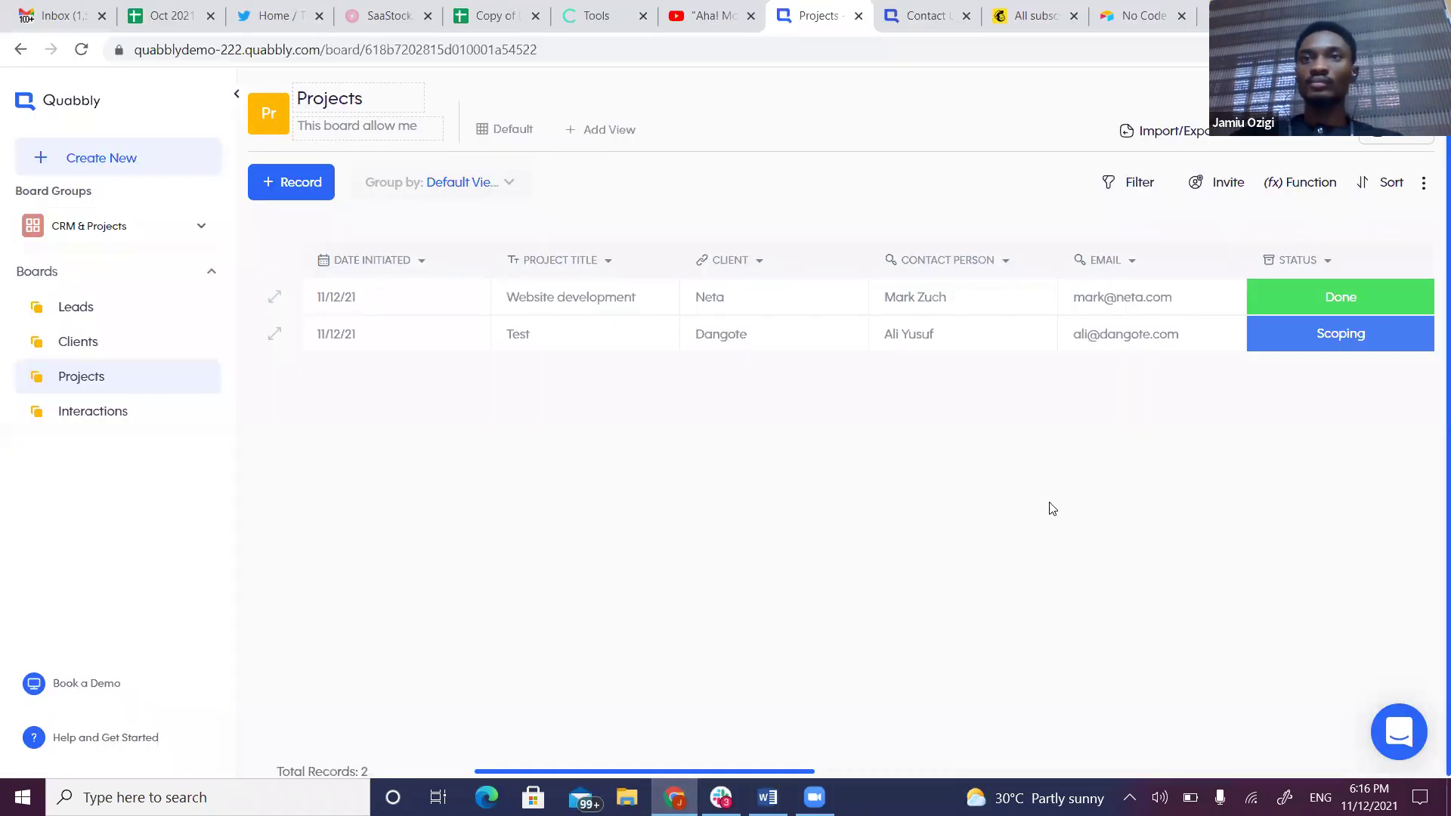
drag(764, 769, 1314, 770)
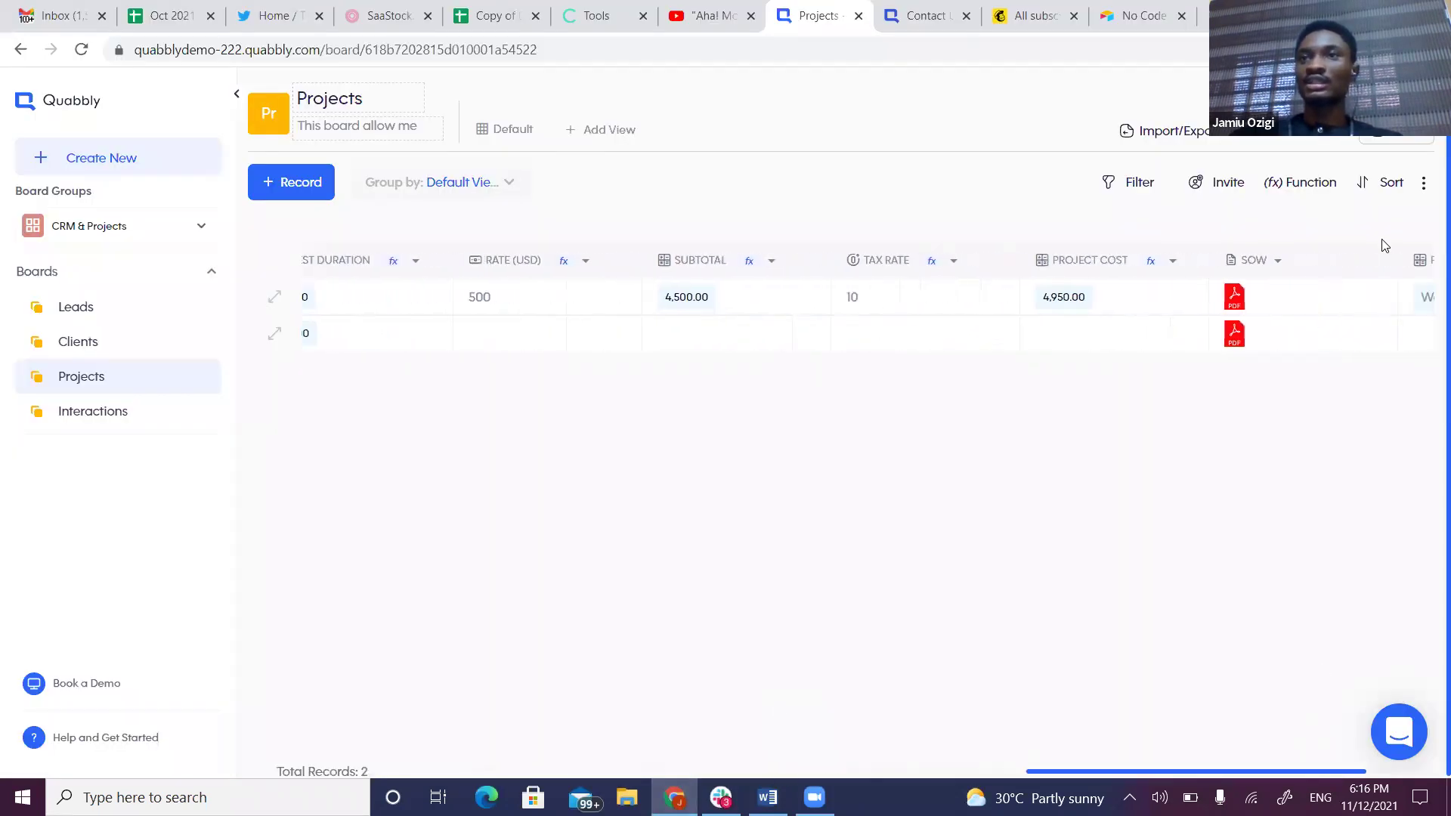
click(1277, 262)
click(1190, 293)
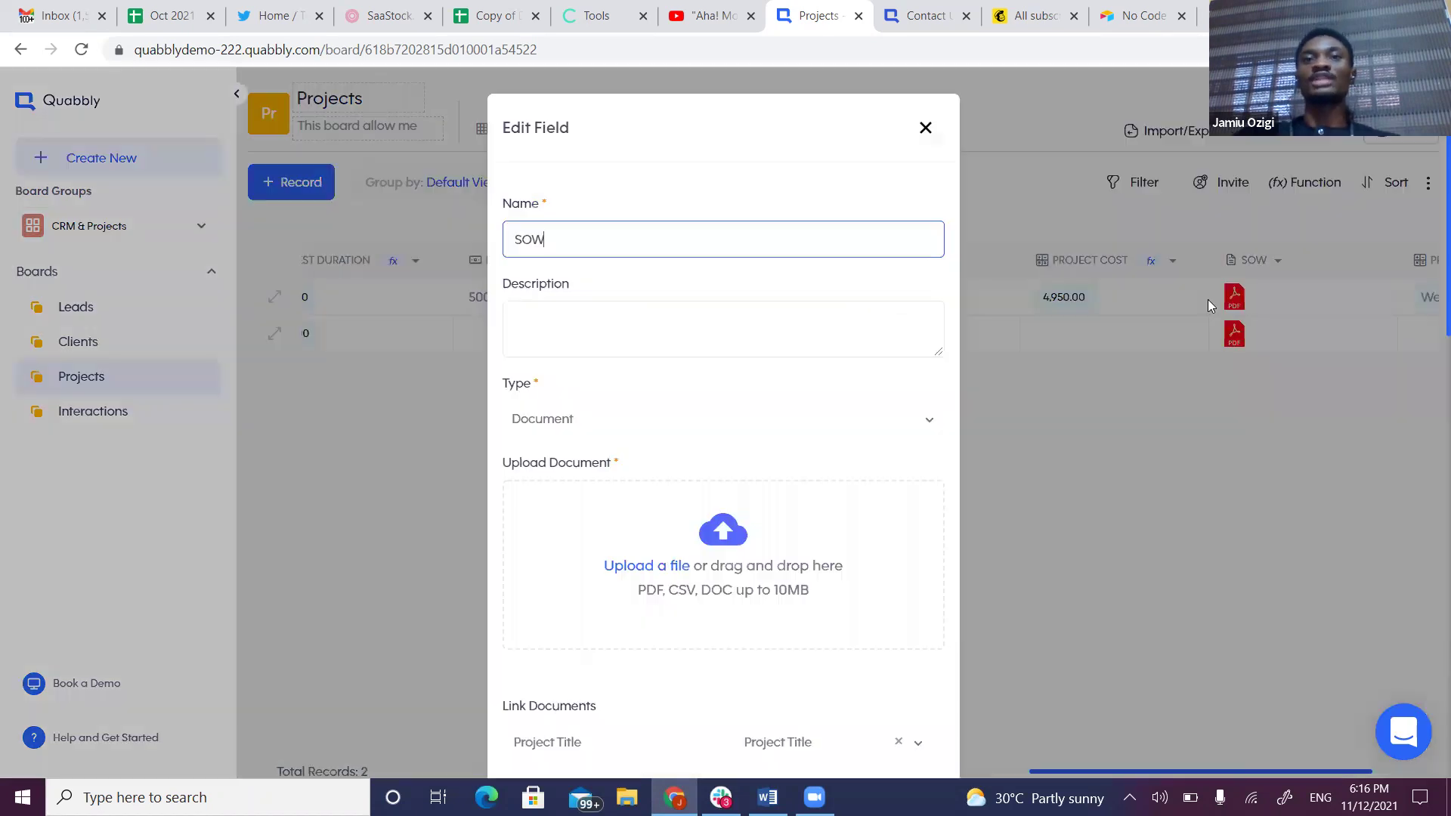
click(636, 420)
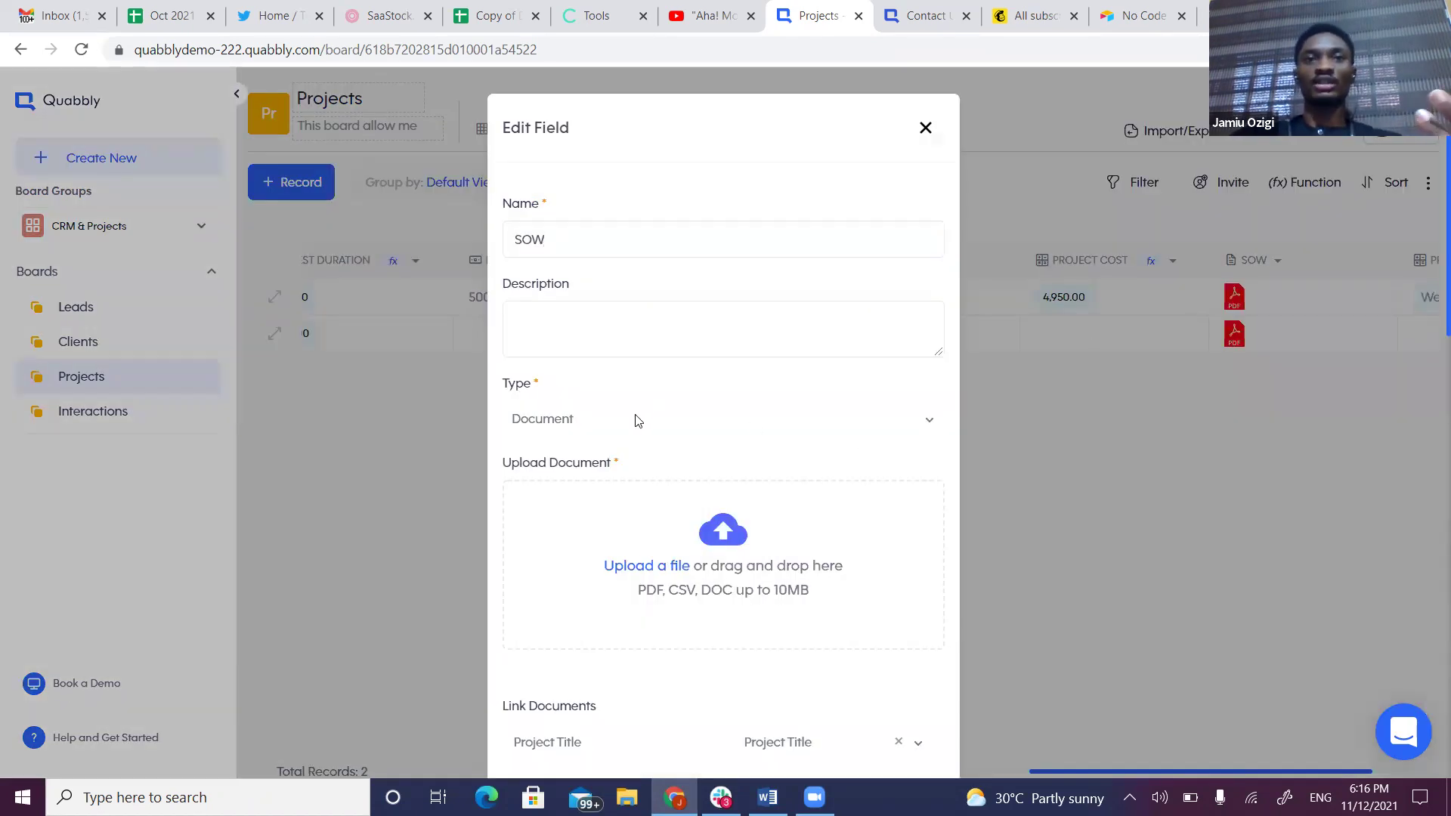
scroll(608, 446, down, 4)
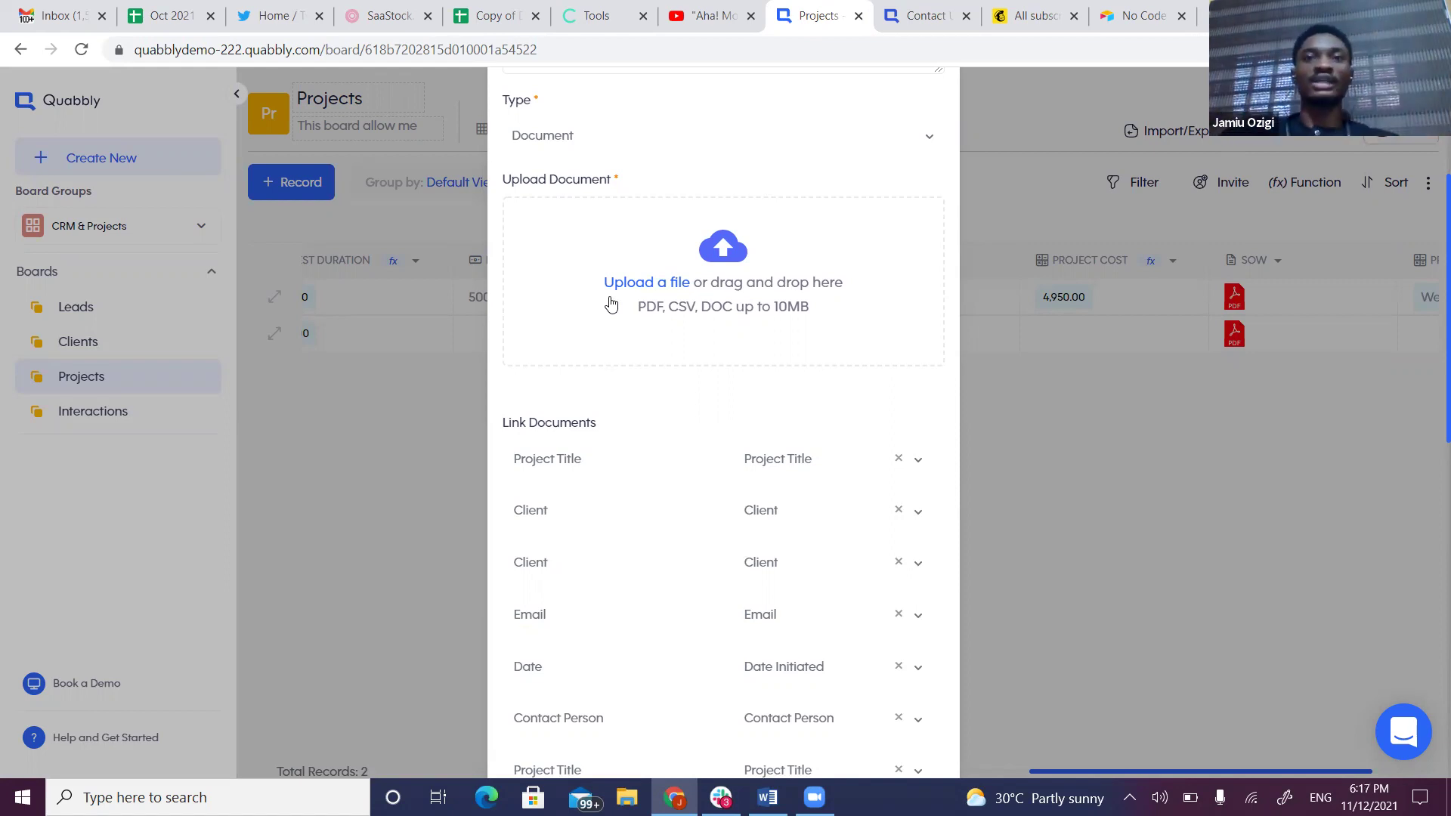
scroll(561, 451, down, 3)
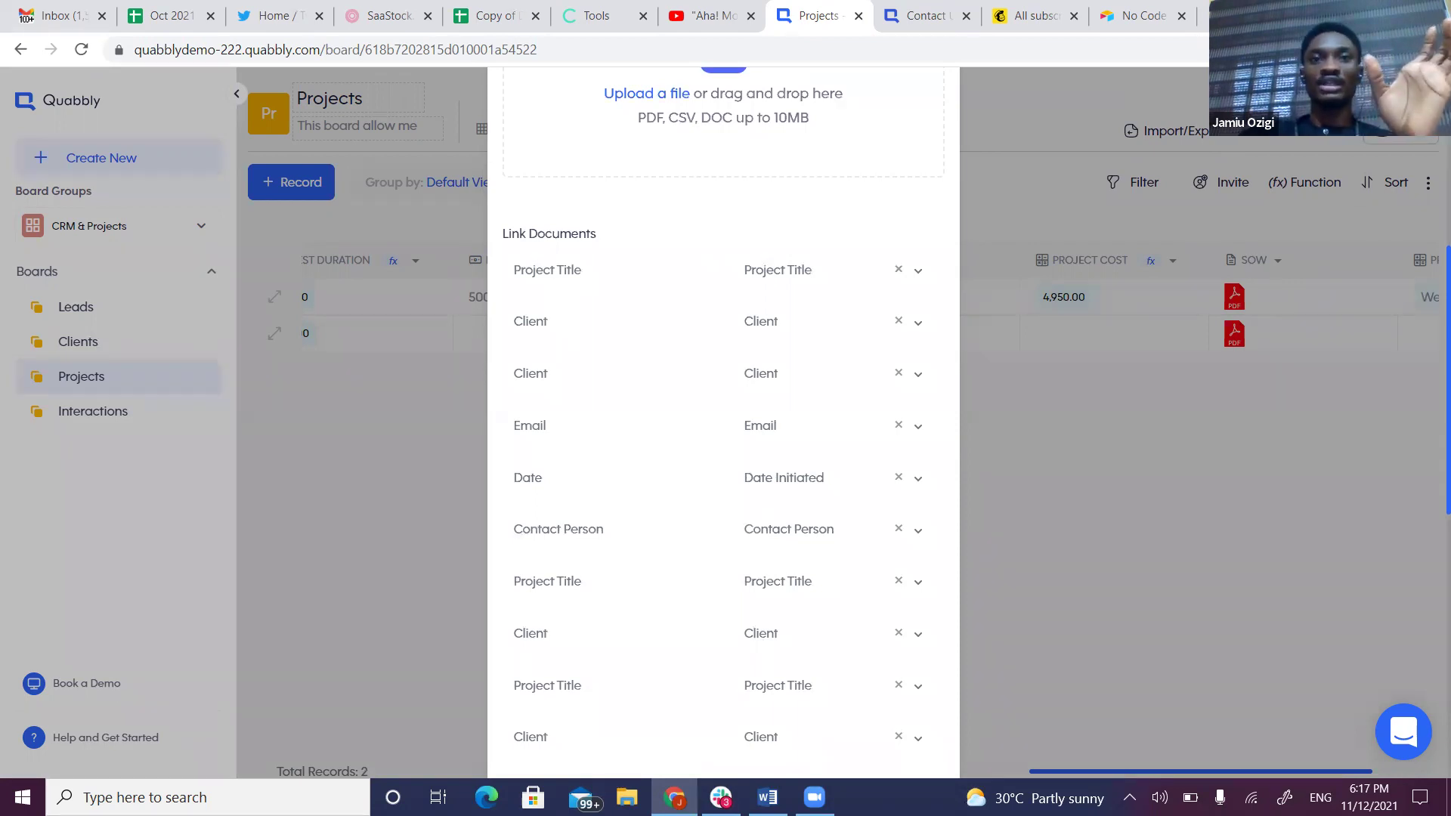
Cross-check the mappings against the Word template, keep PDF as output format, and save
key(alt+Tab)
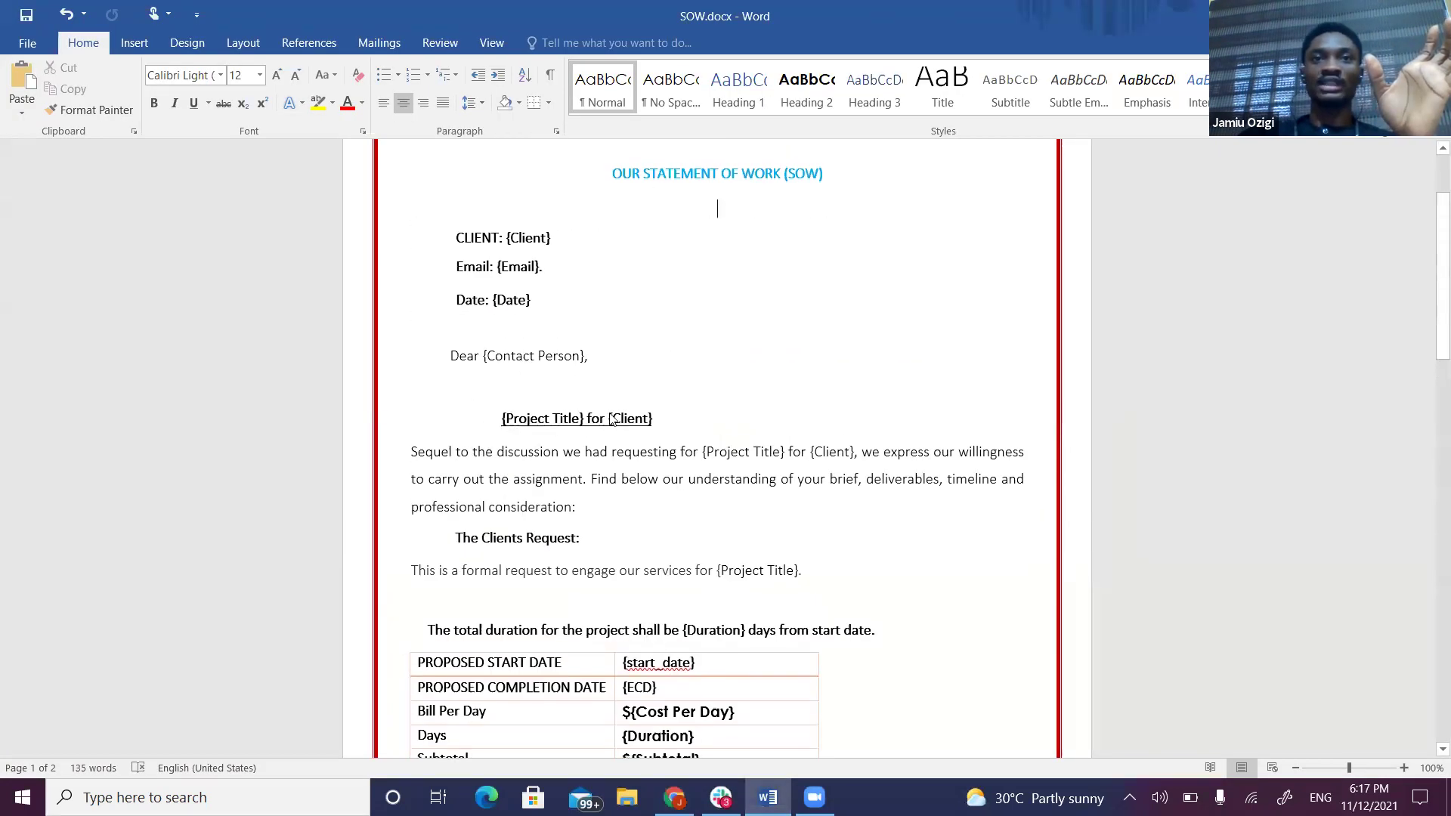
scroll(638, 534, down, 3)
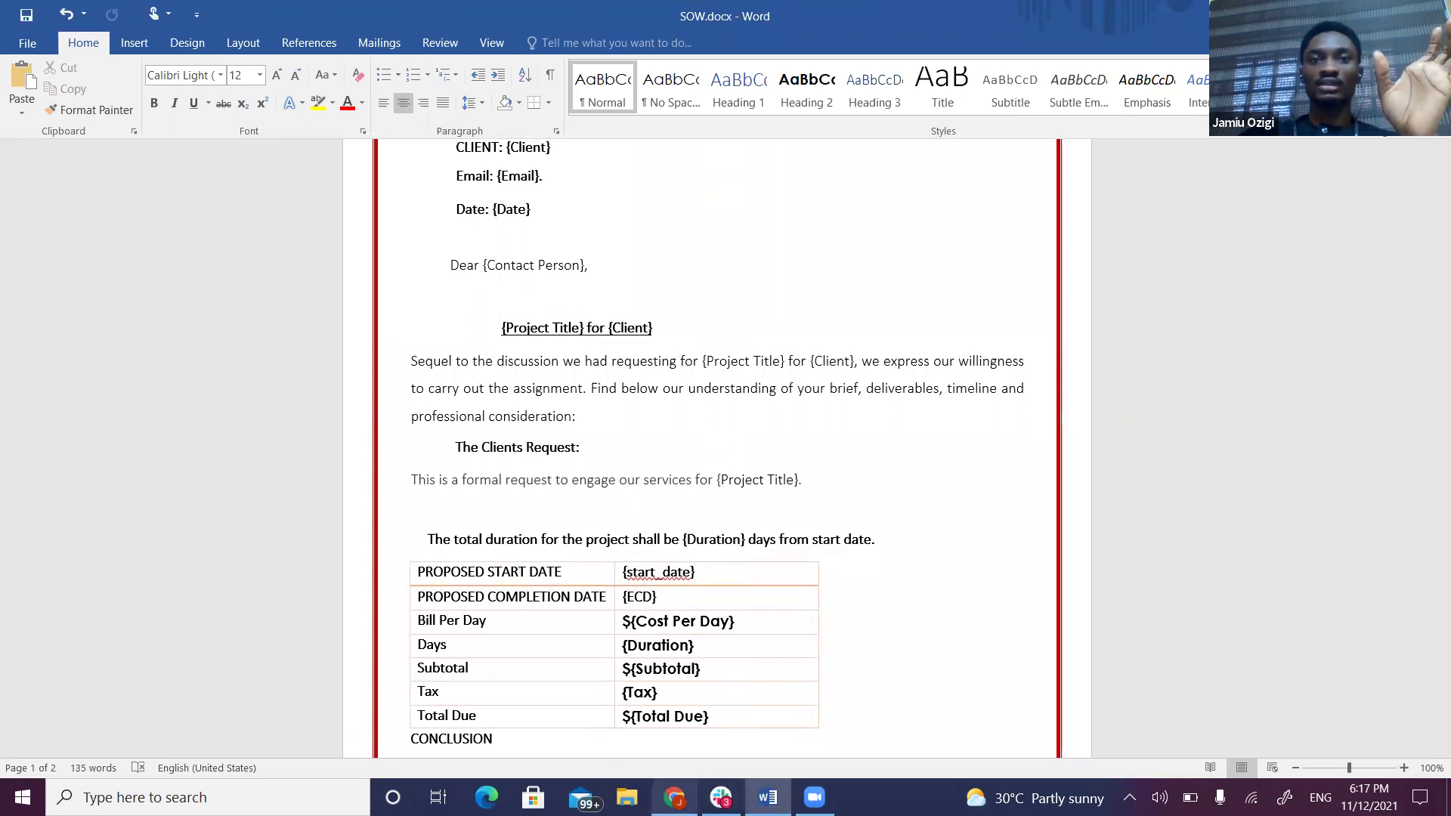
key(alt+Tab)
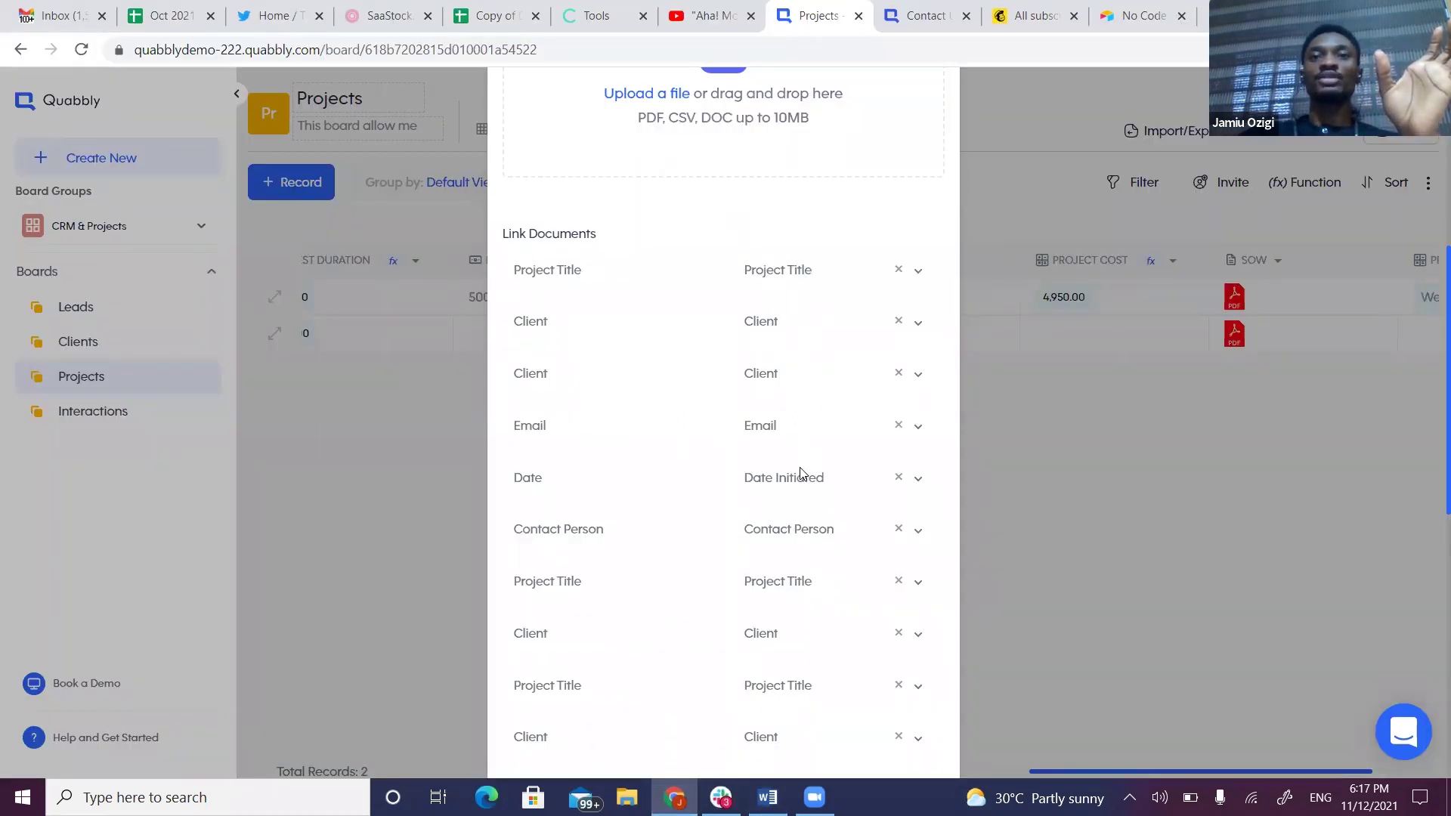
scroll(801, 473, down, 10)
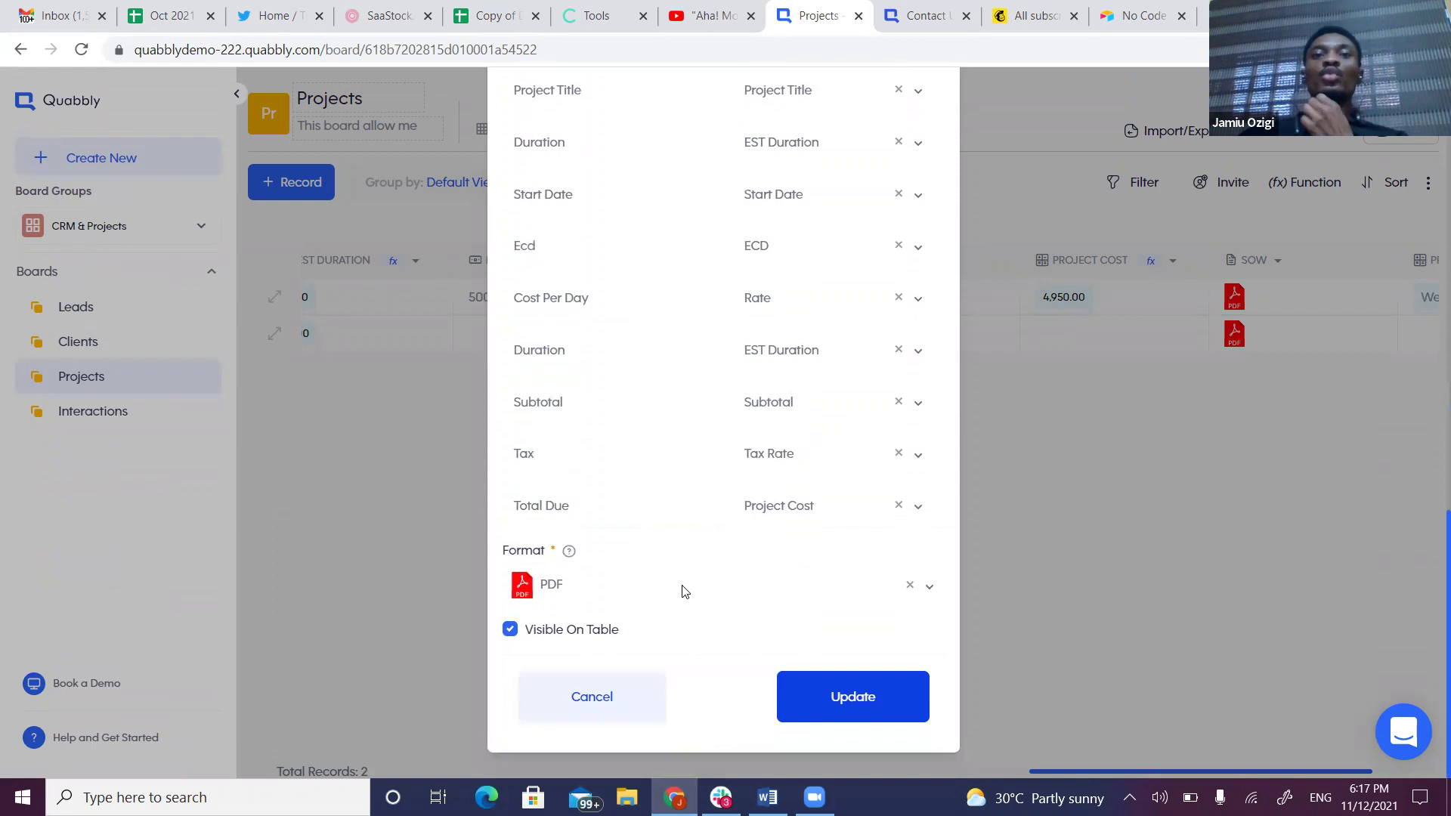
click(684, 592)
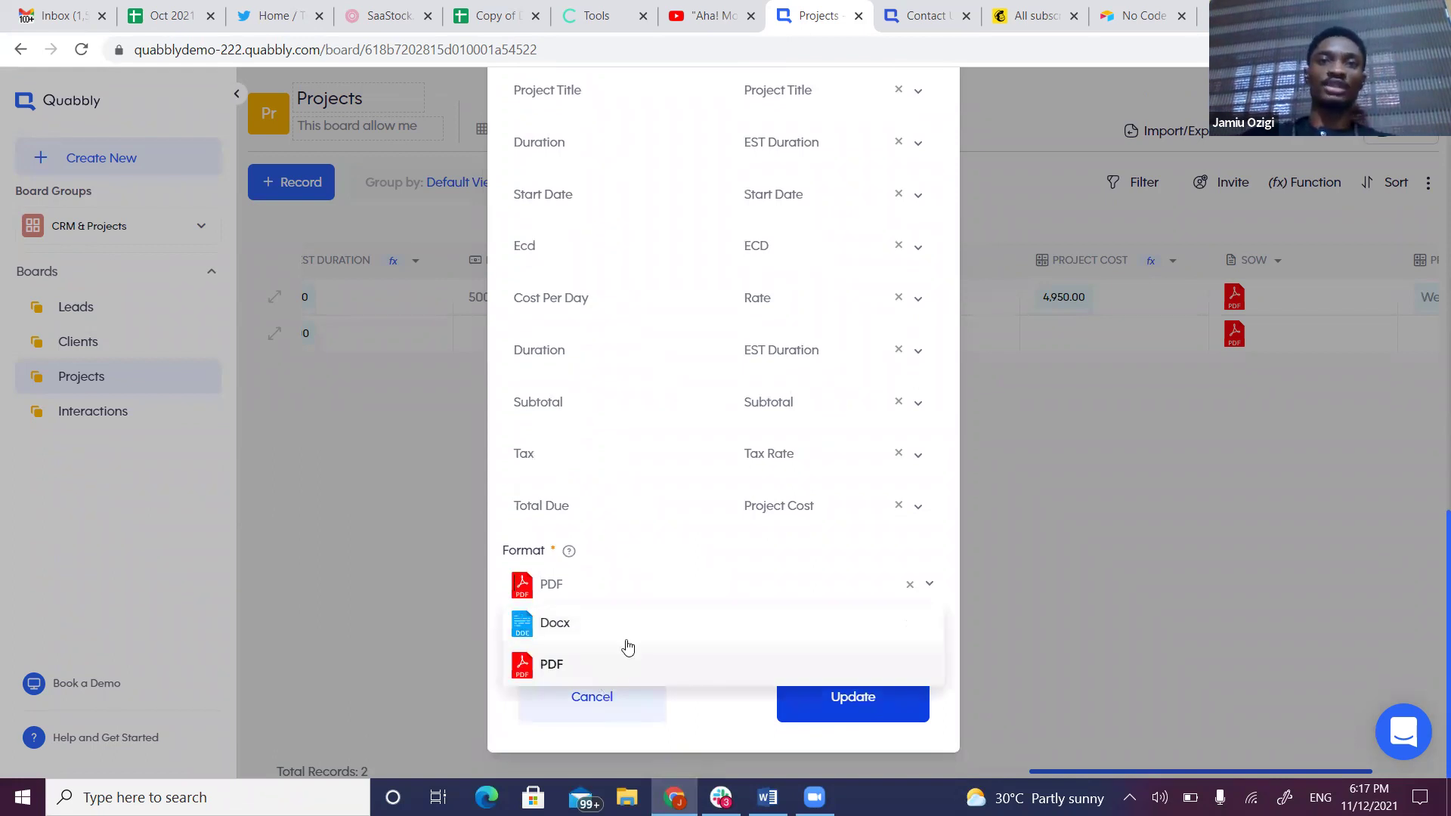
click(651, 539)
click(803, 691)
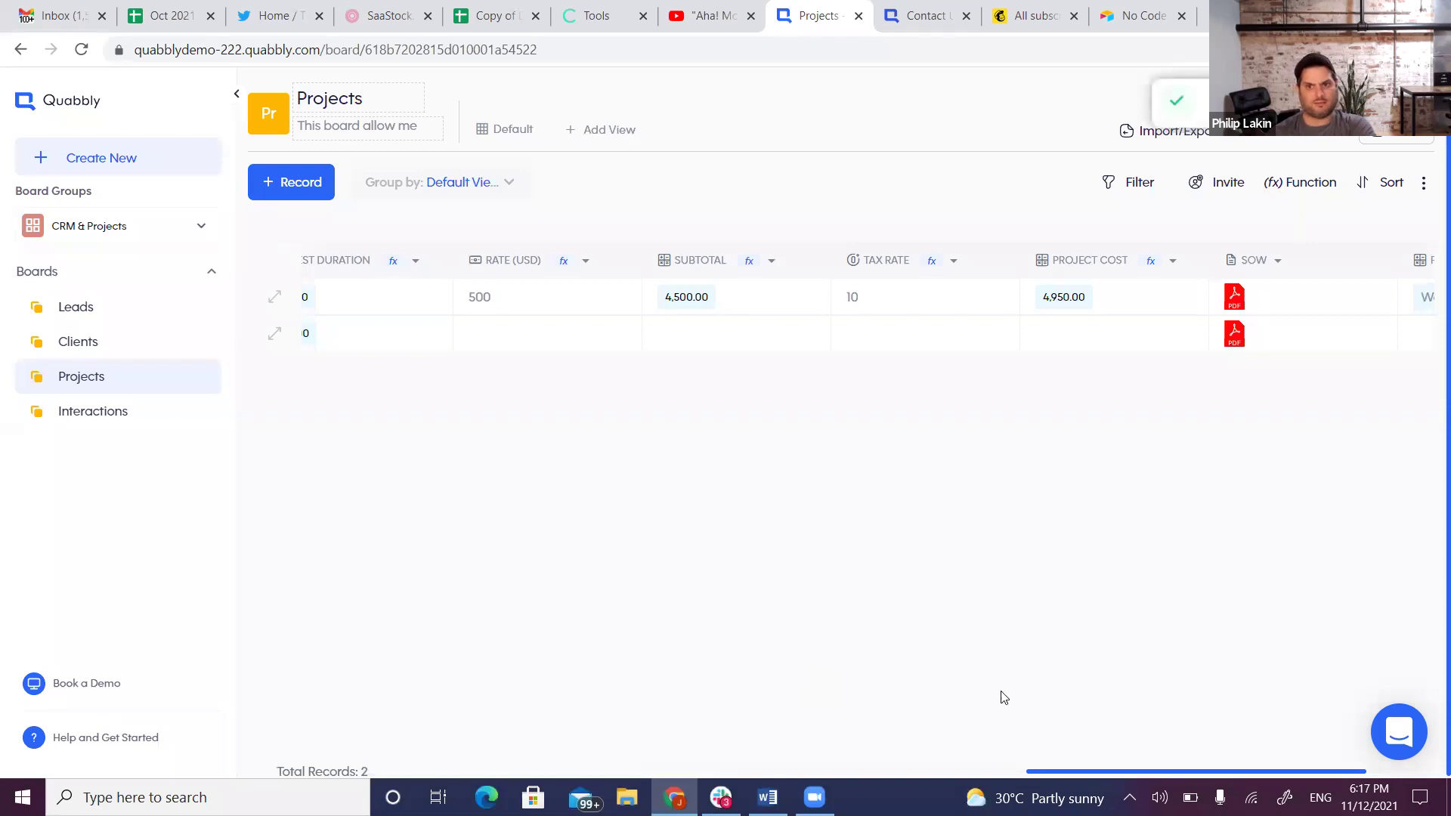
Open the Website development record's details and its generated SOW PDF
drag(1086, 772, 535, 772)
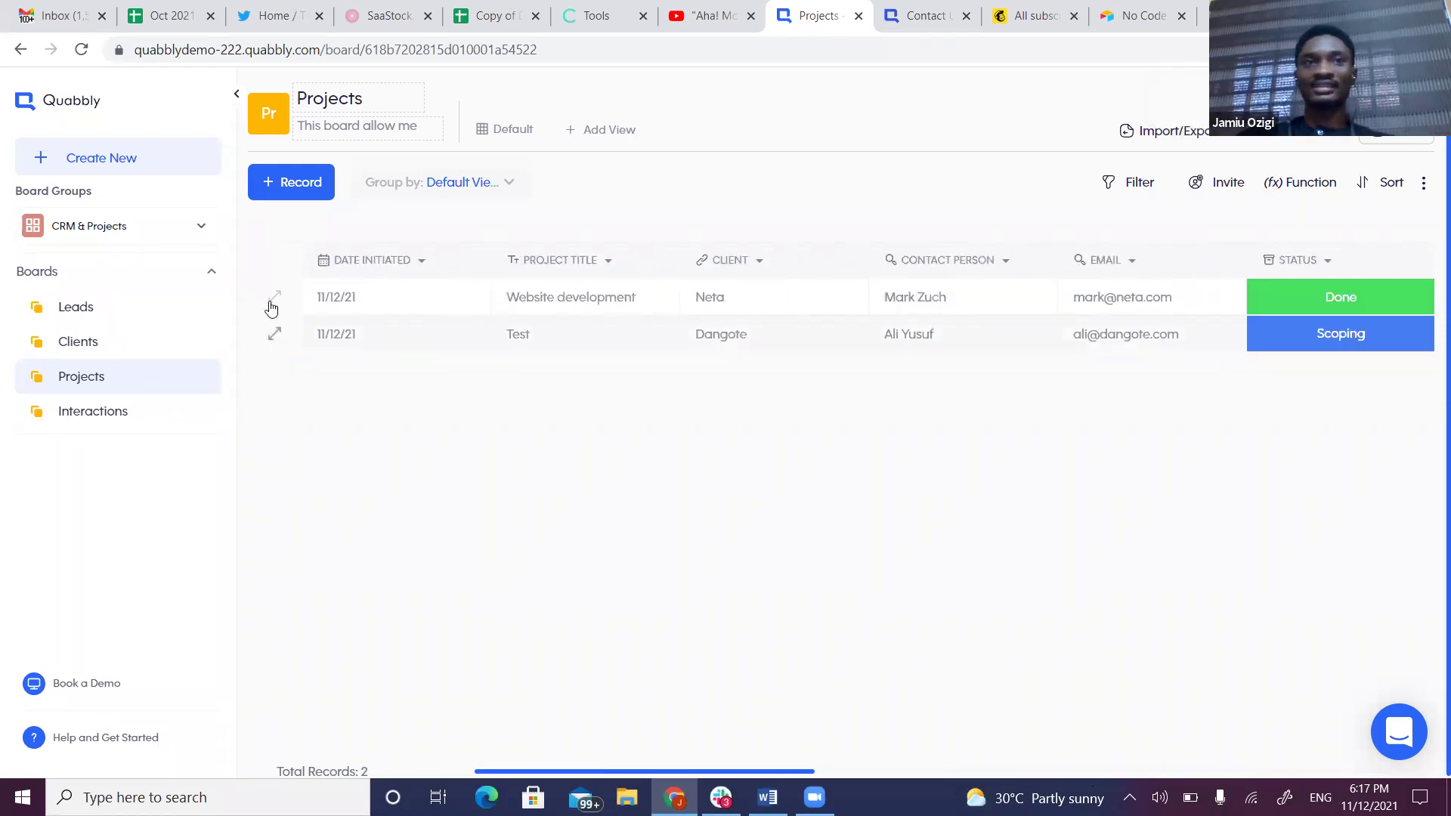
click(274, 298)
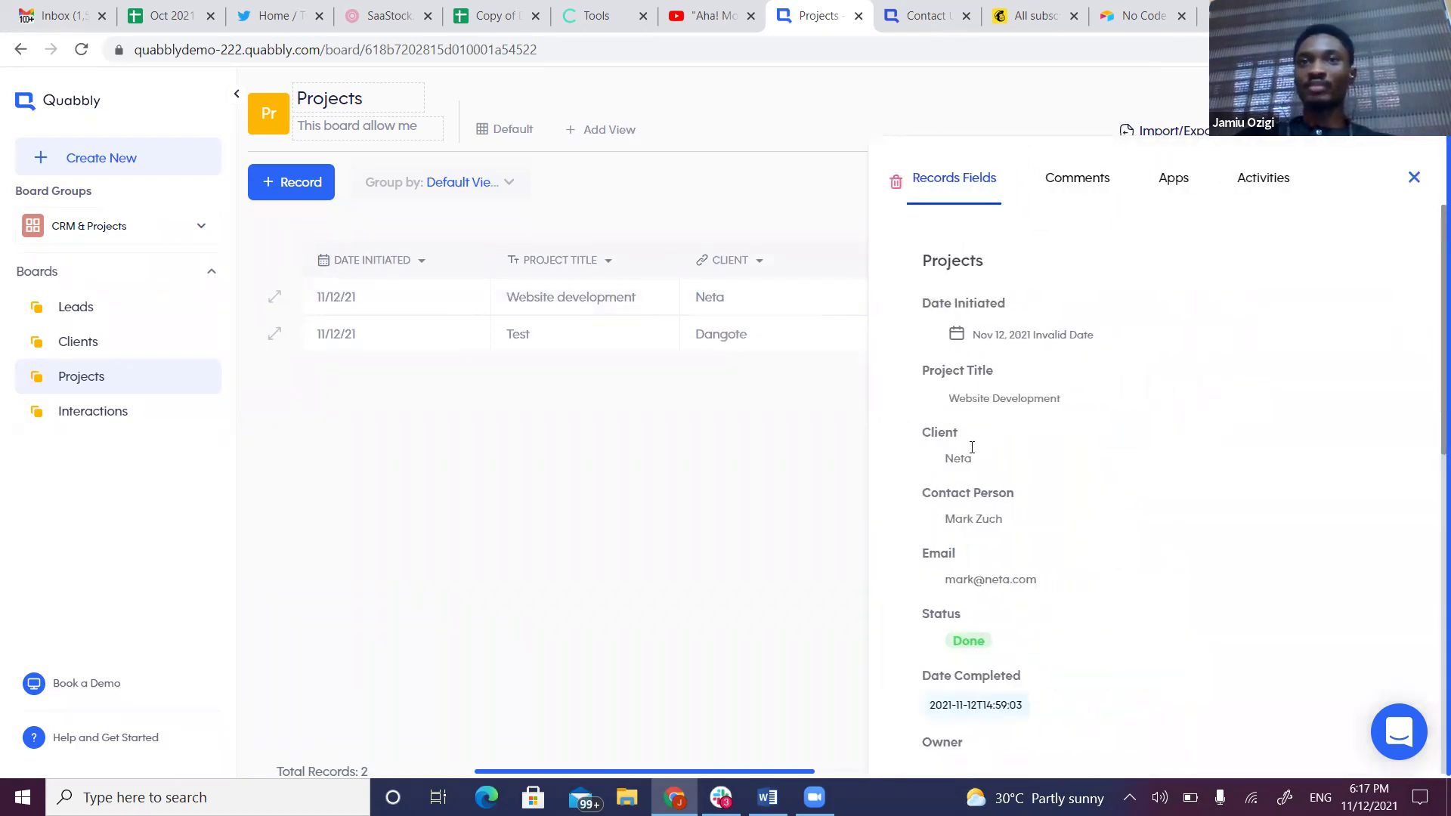
scroll(1012, 476, down, 10)
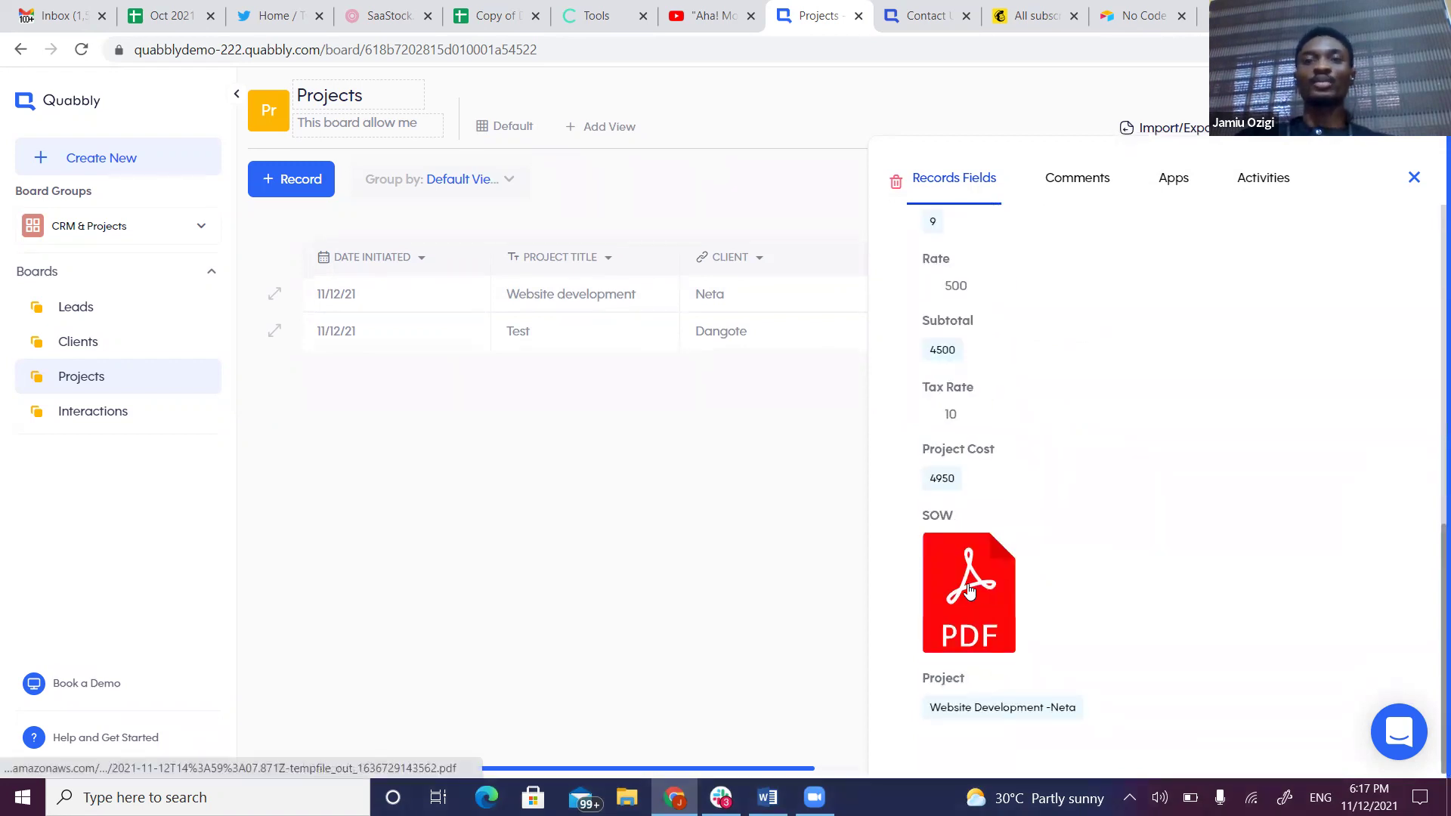
click(971, 592)
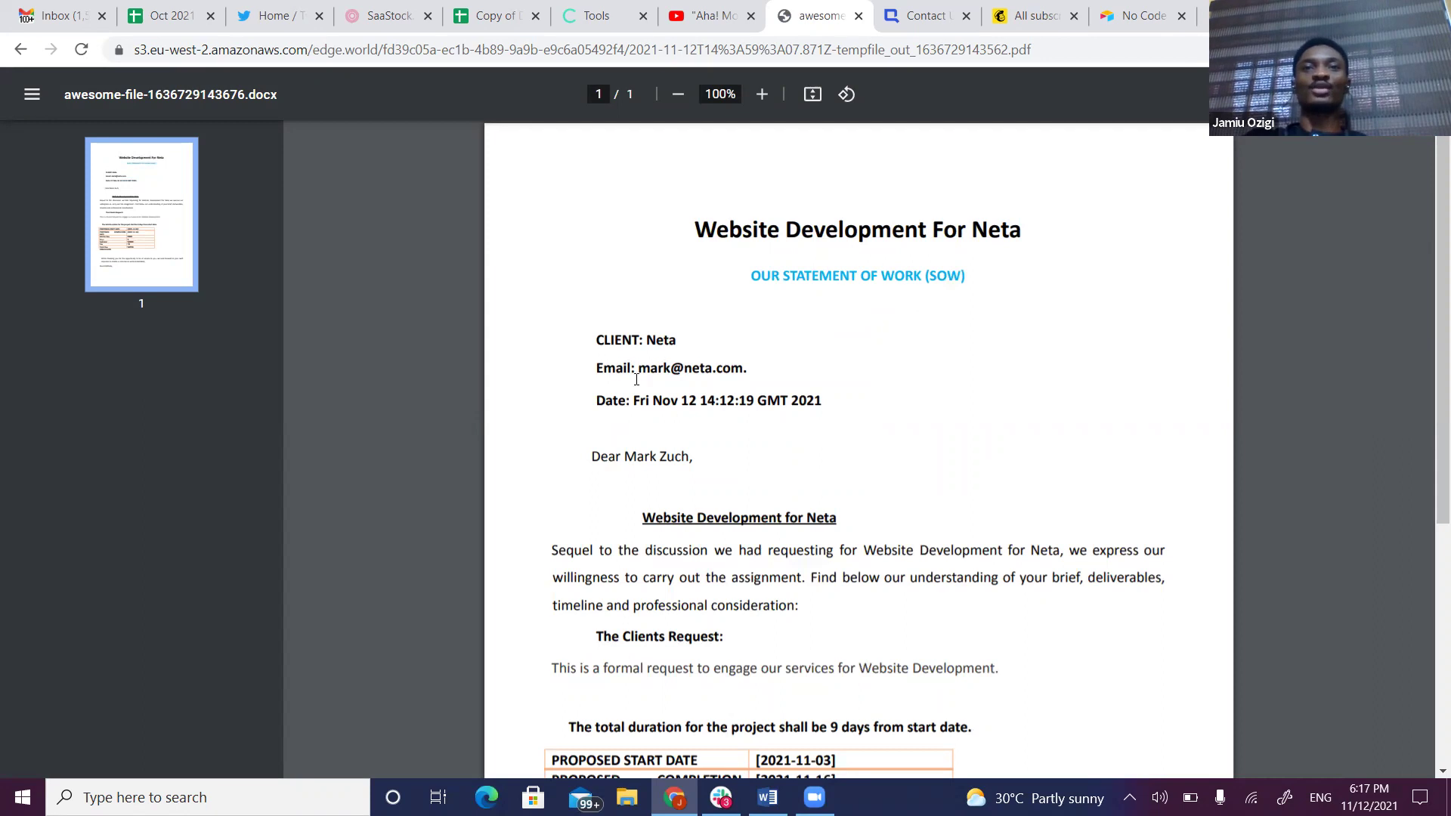
Check the filled SOW PDF for Neta, including the $4950 total due, then go back
scroll(911, 593, down, 5)
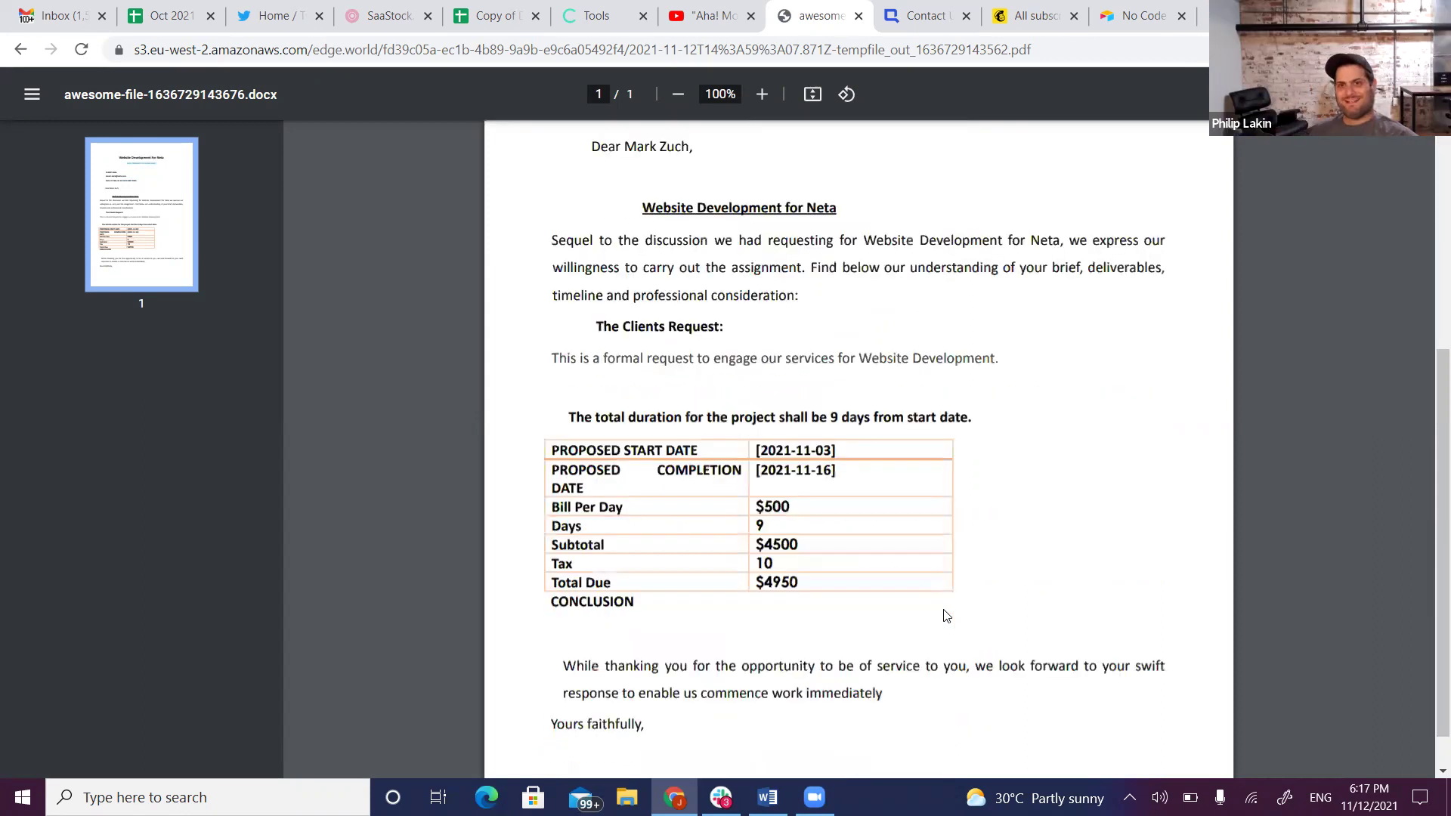
scroll(966, 589, up, 5)
scroll(971, 579, down, 6)
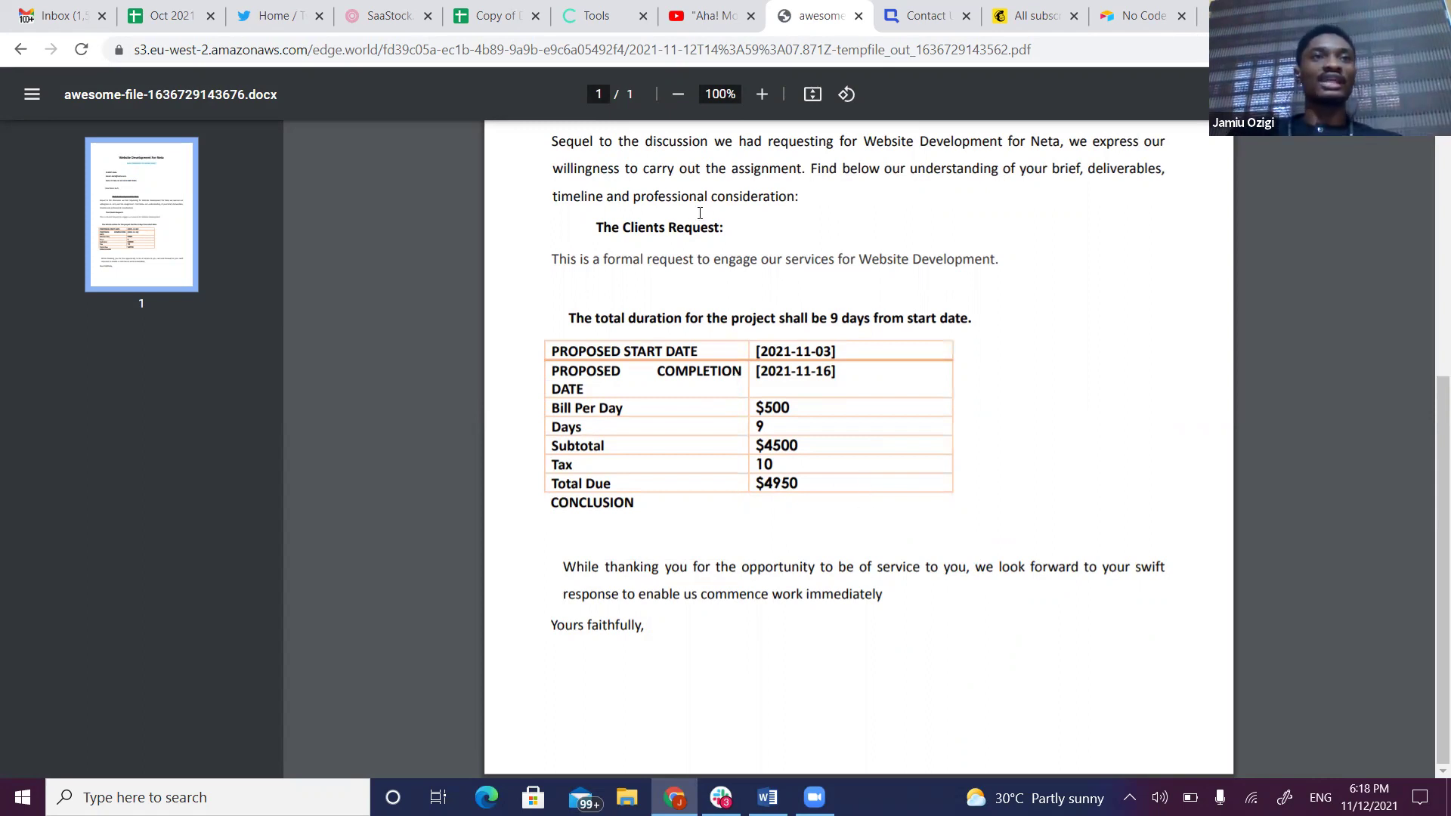
click(20, 49)
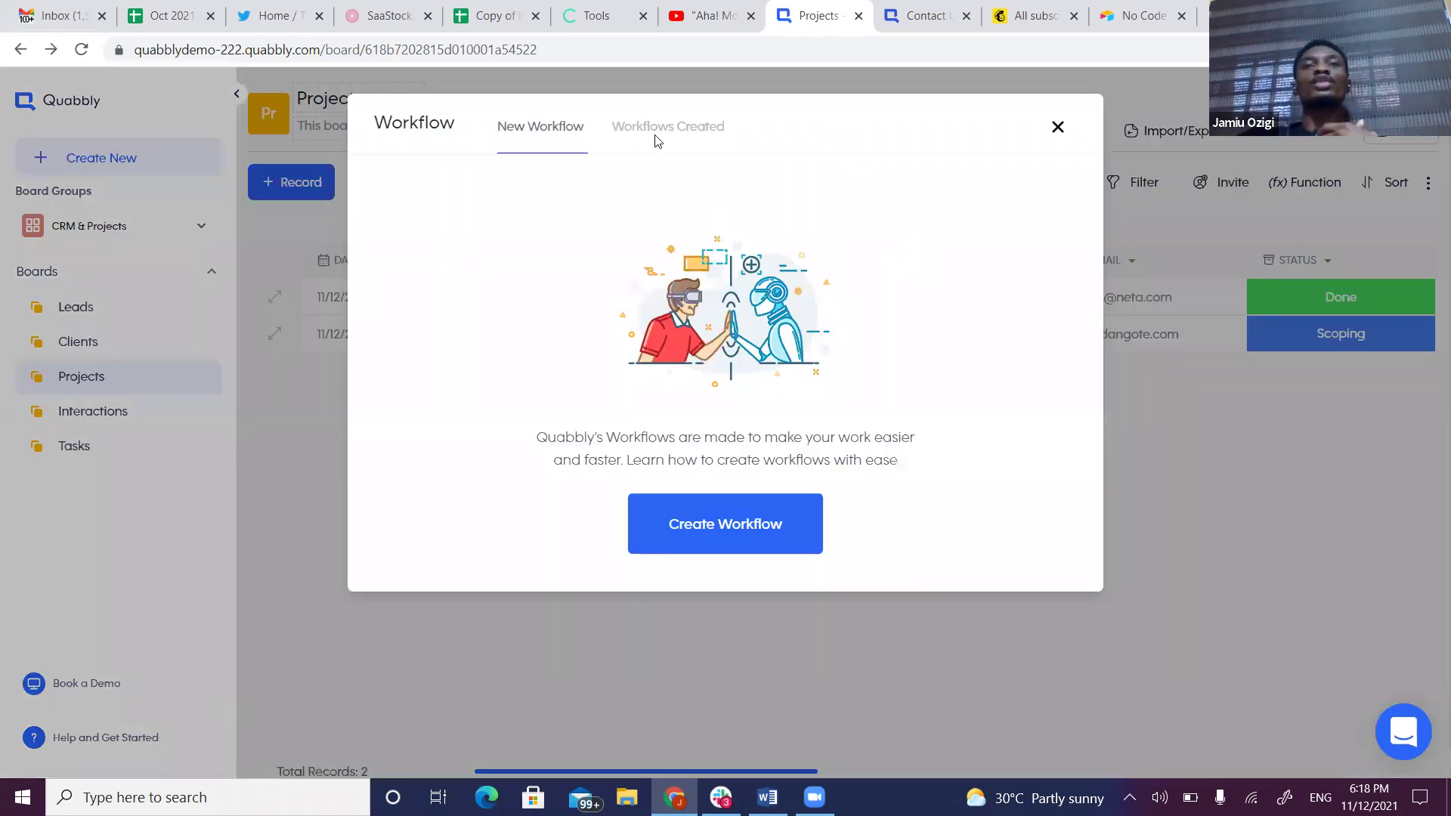
Open the Project Completed workflow for editing from the list of created workflows
click(657, 139)
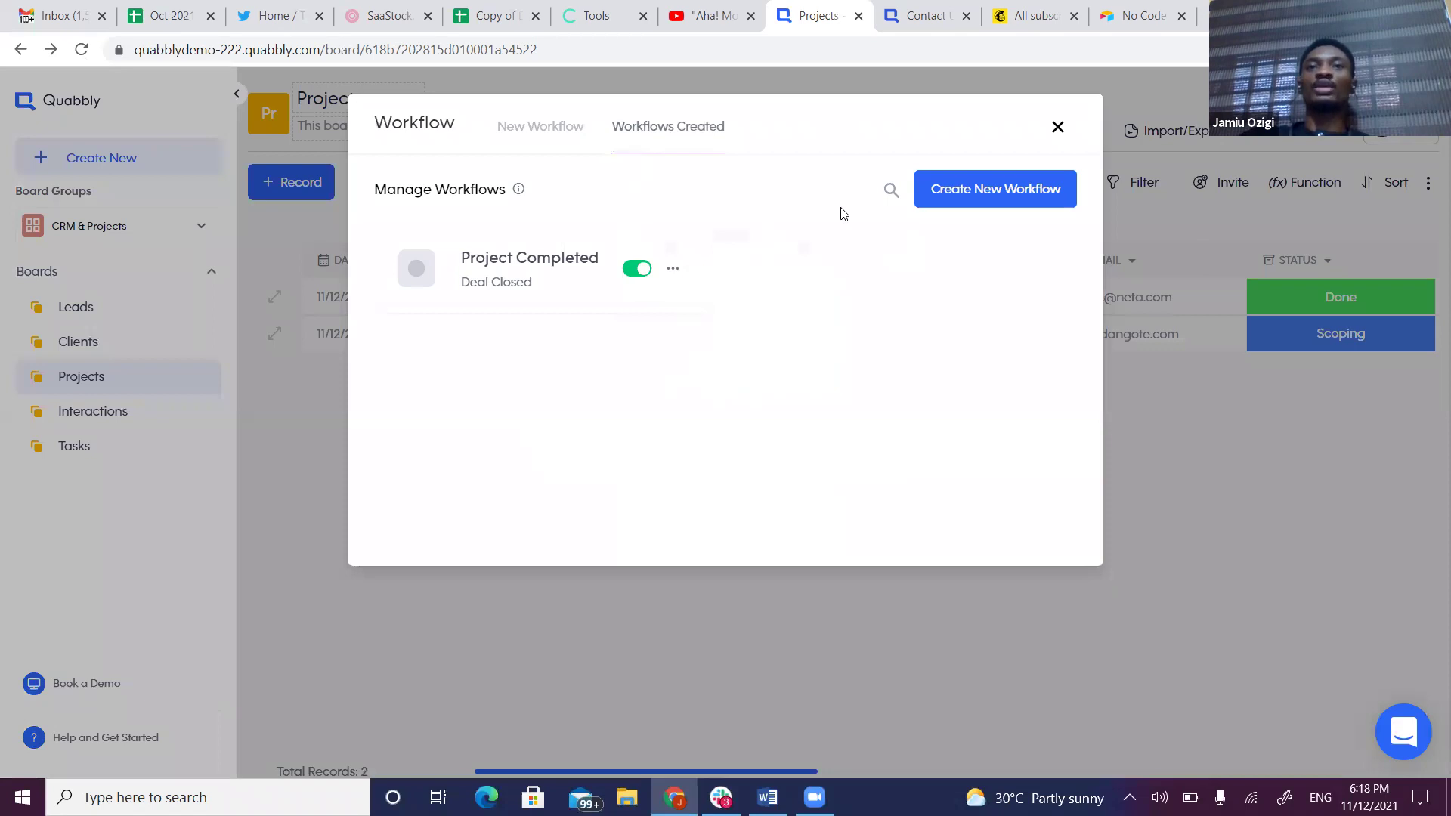
click(669, 272)
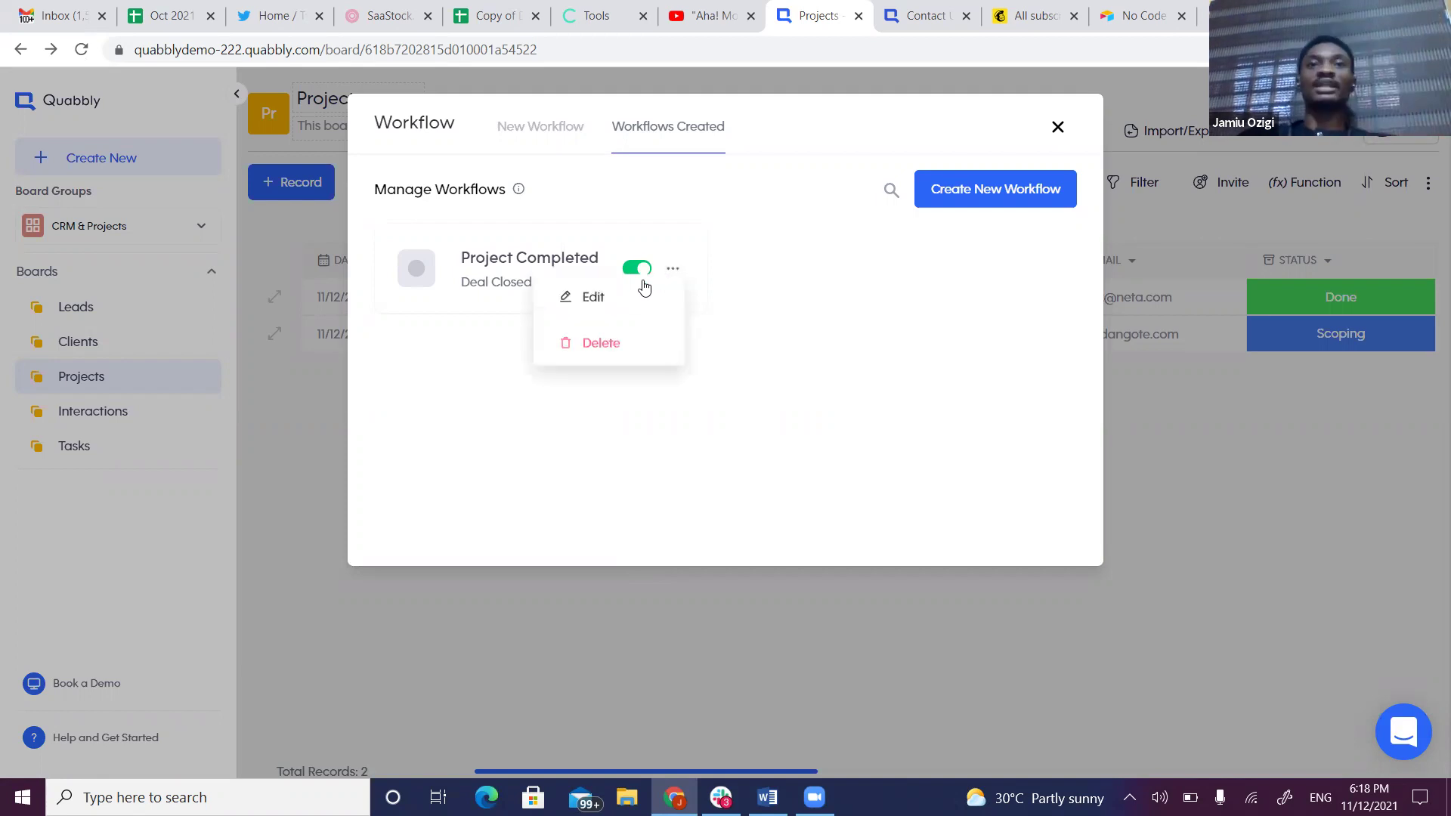
click(624, 296)
scroll(624, 318, down, 5)
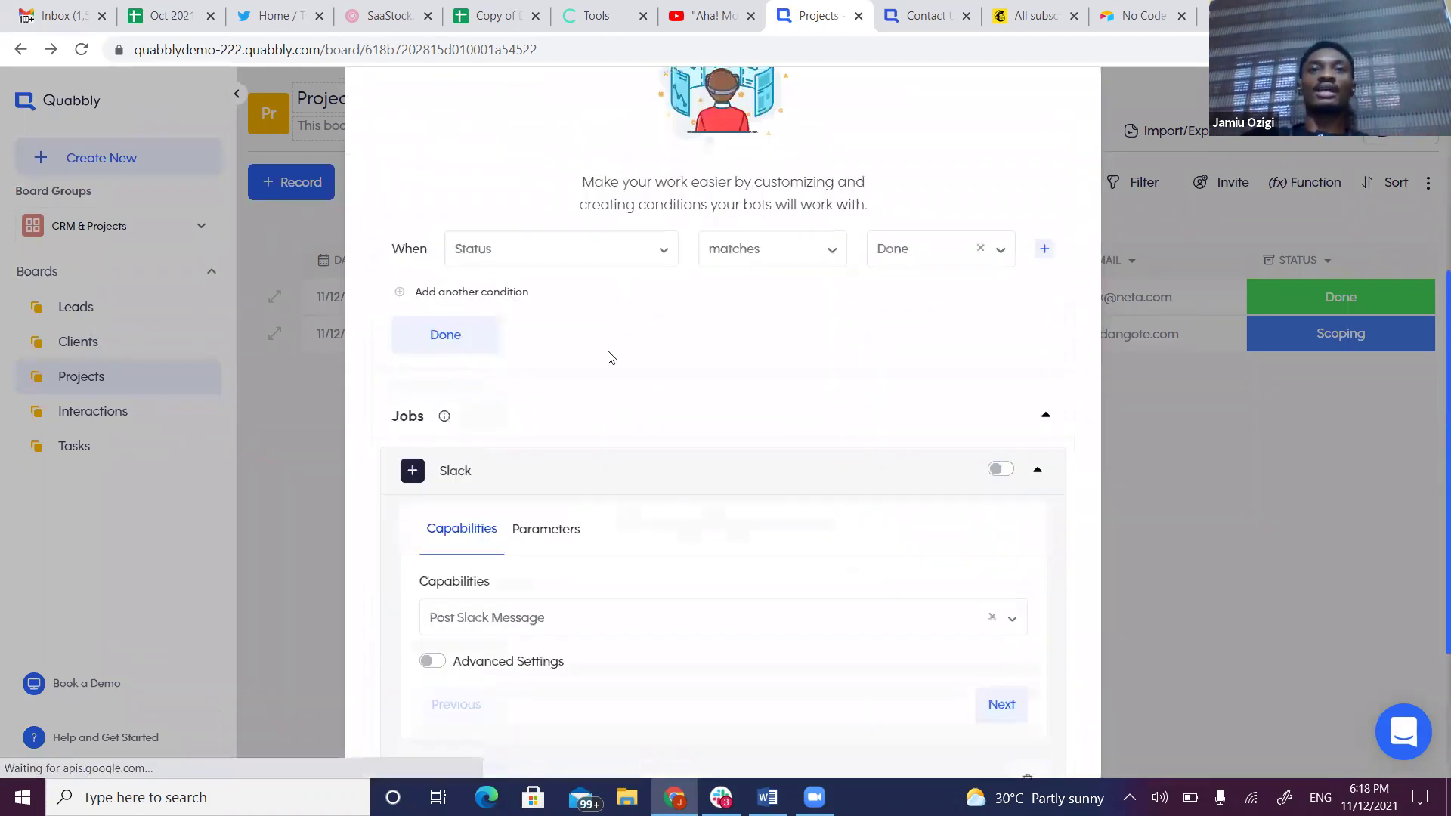
scroll(610, 357, up, 3)
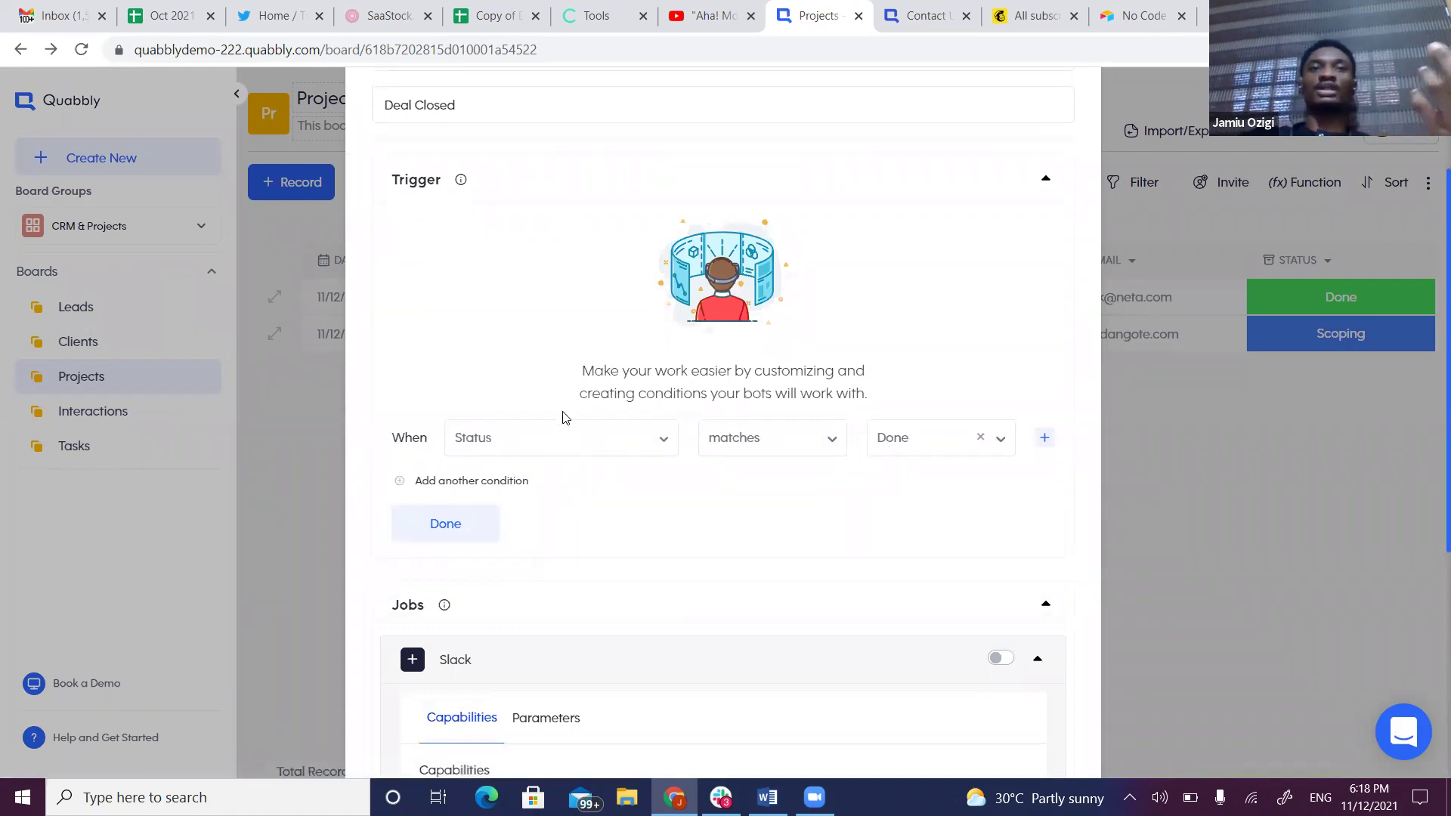
scroll(562, 417, up, 1)
scroll(554, 405, down, 2)
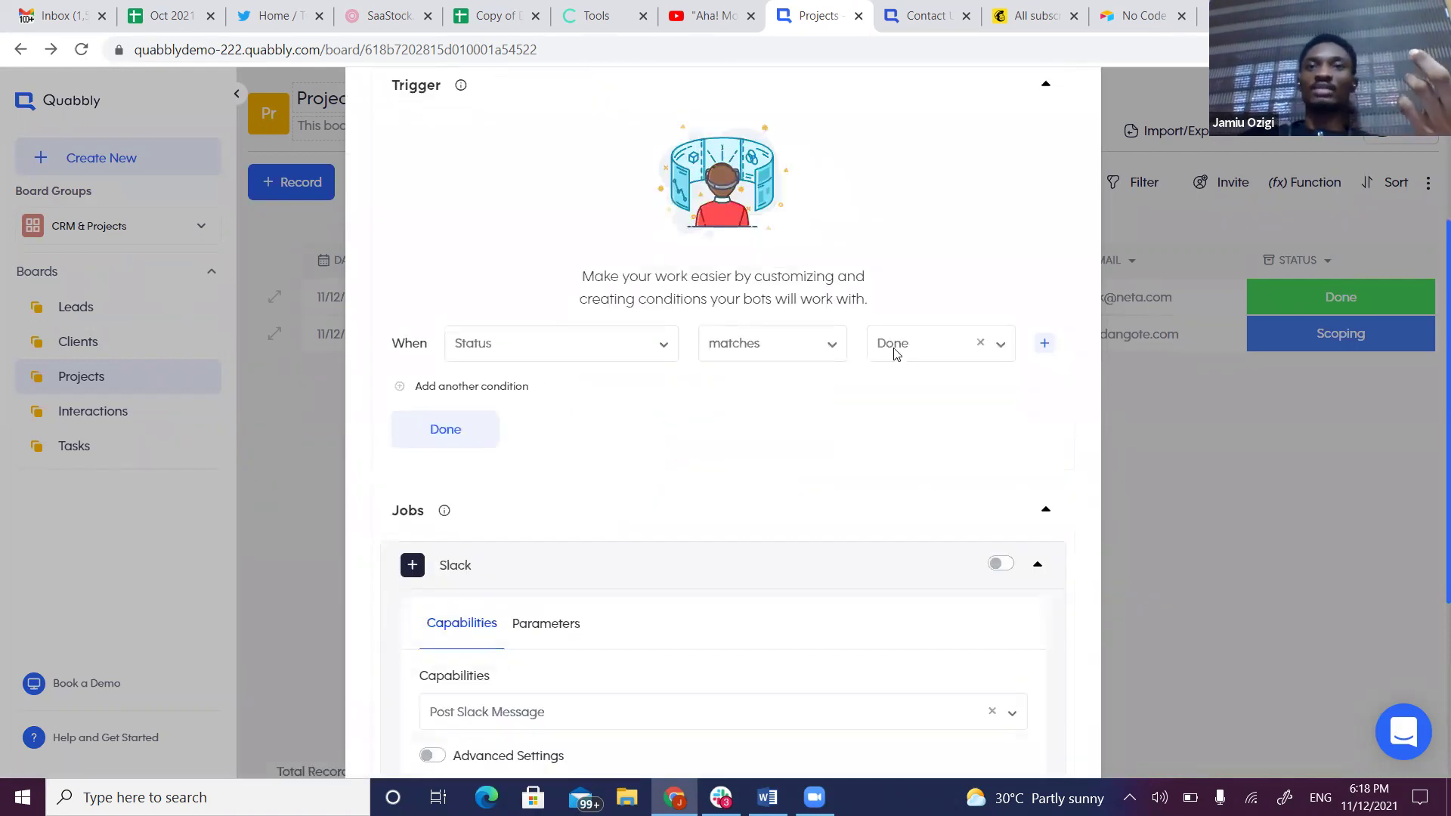
scroll(769, 452, down, 2)
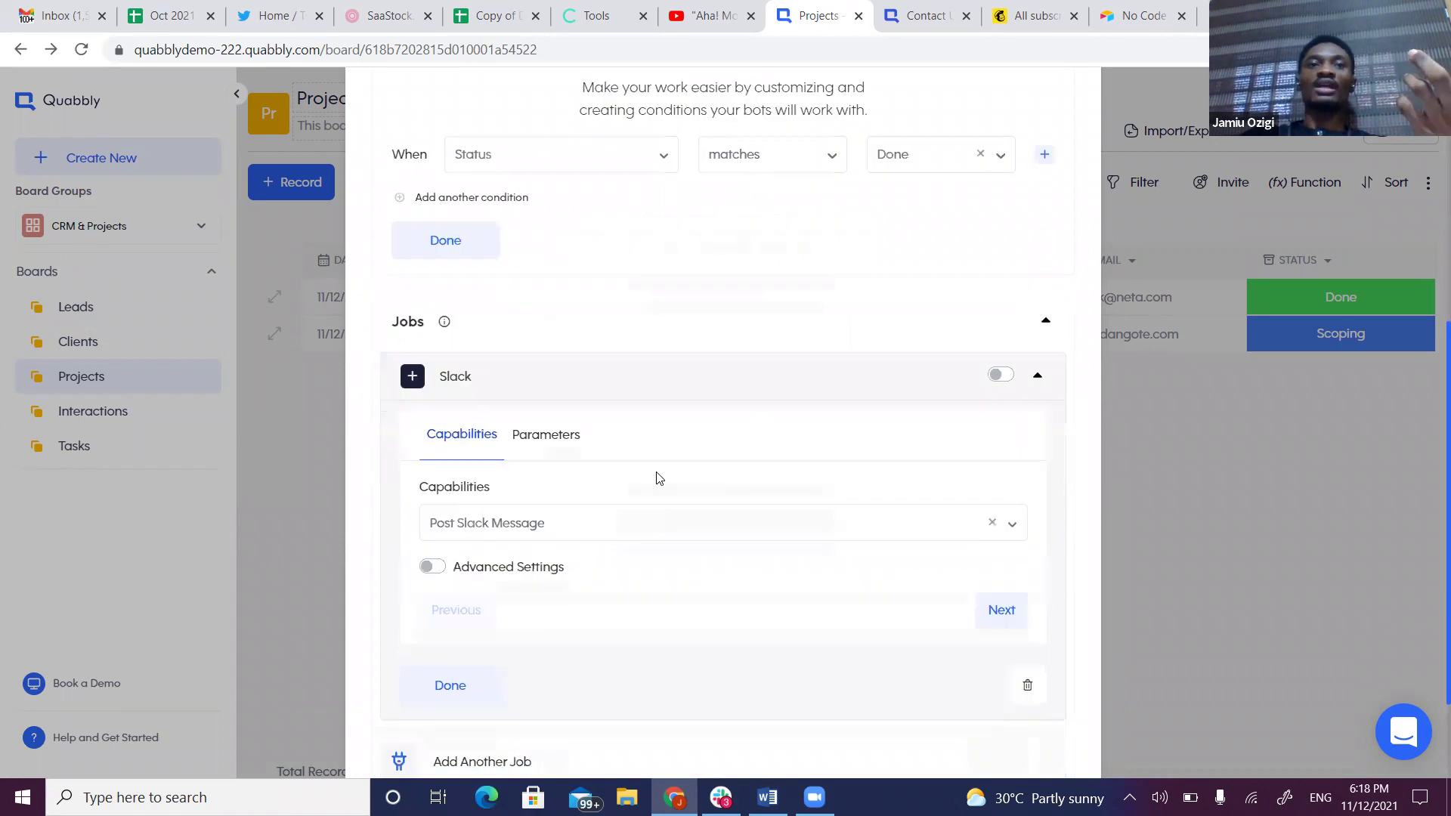
Review the Slack job's parameters: channel quabbly-alerts and the message's available field tags
click(554, 434)
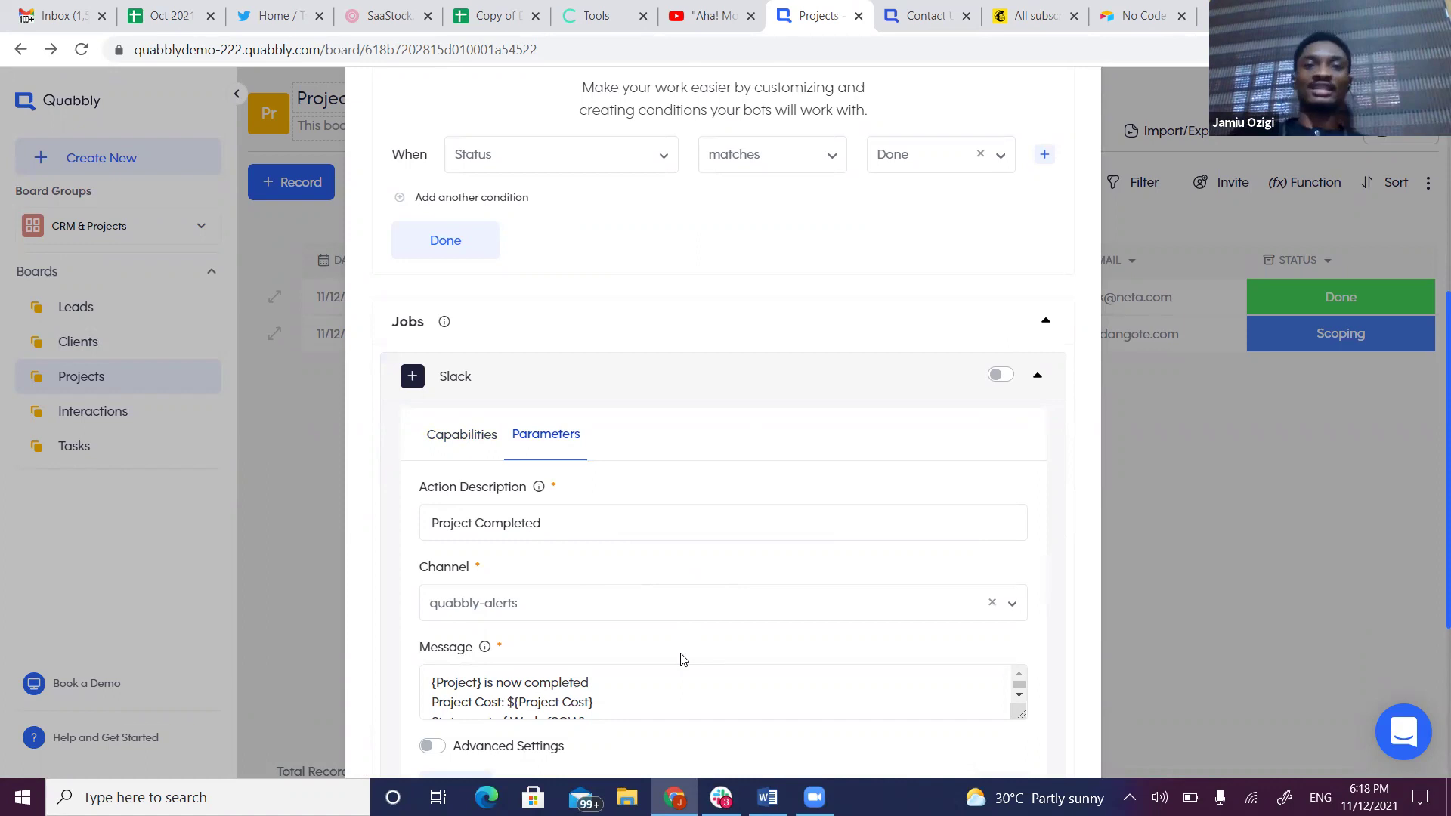
scroll(665, 652, down, 1)
click(457, 594)
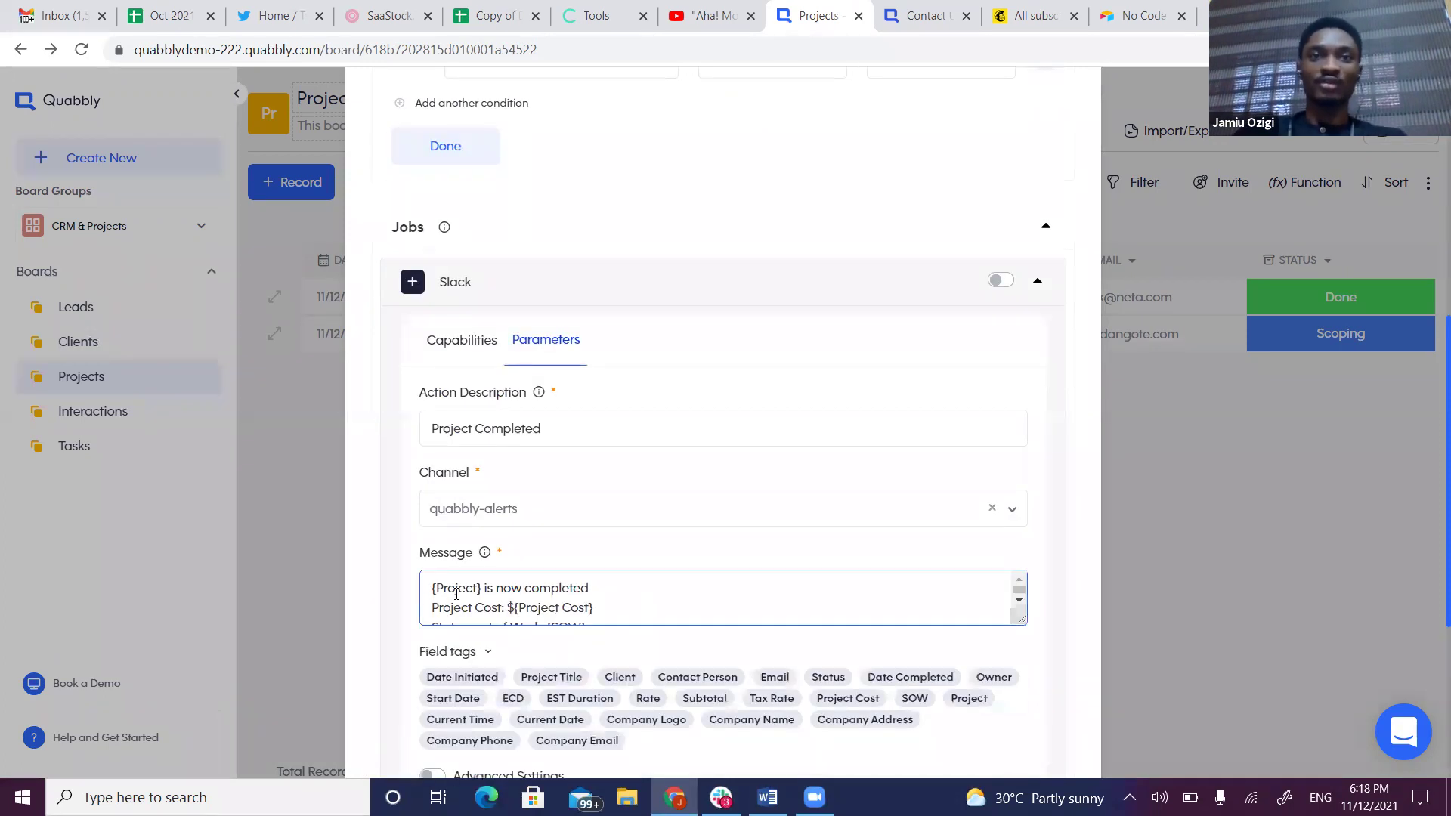
scroll(542, 610, down, 4)
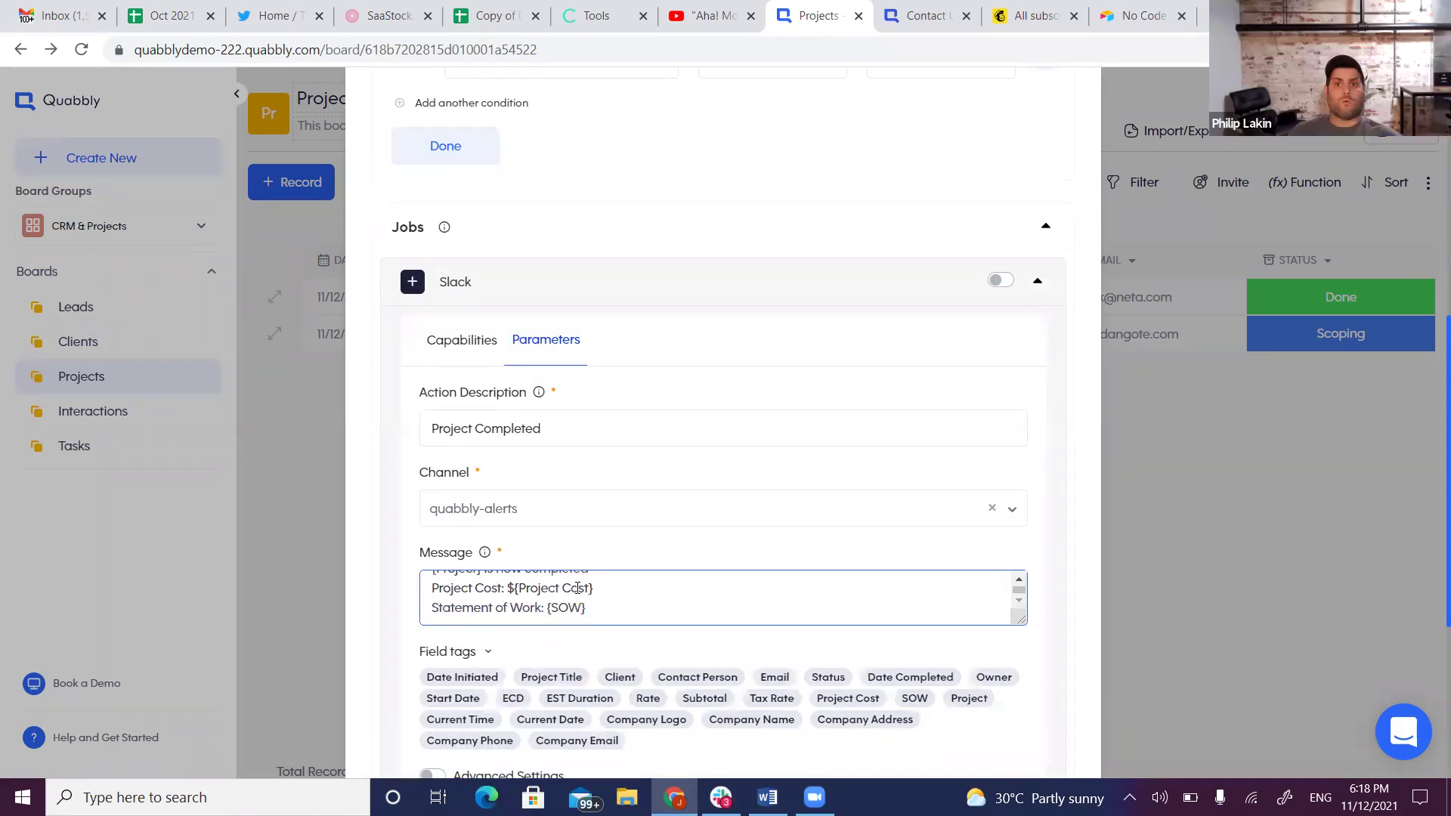
scroll(722, 510, down, 1)
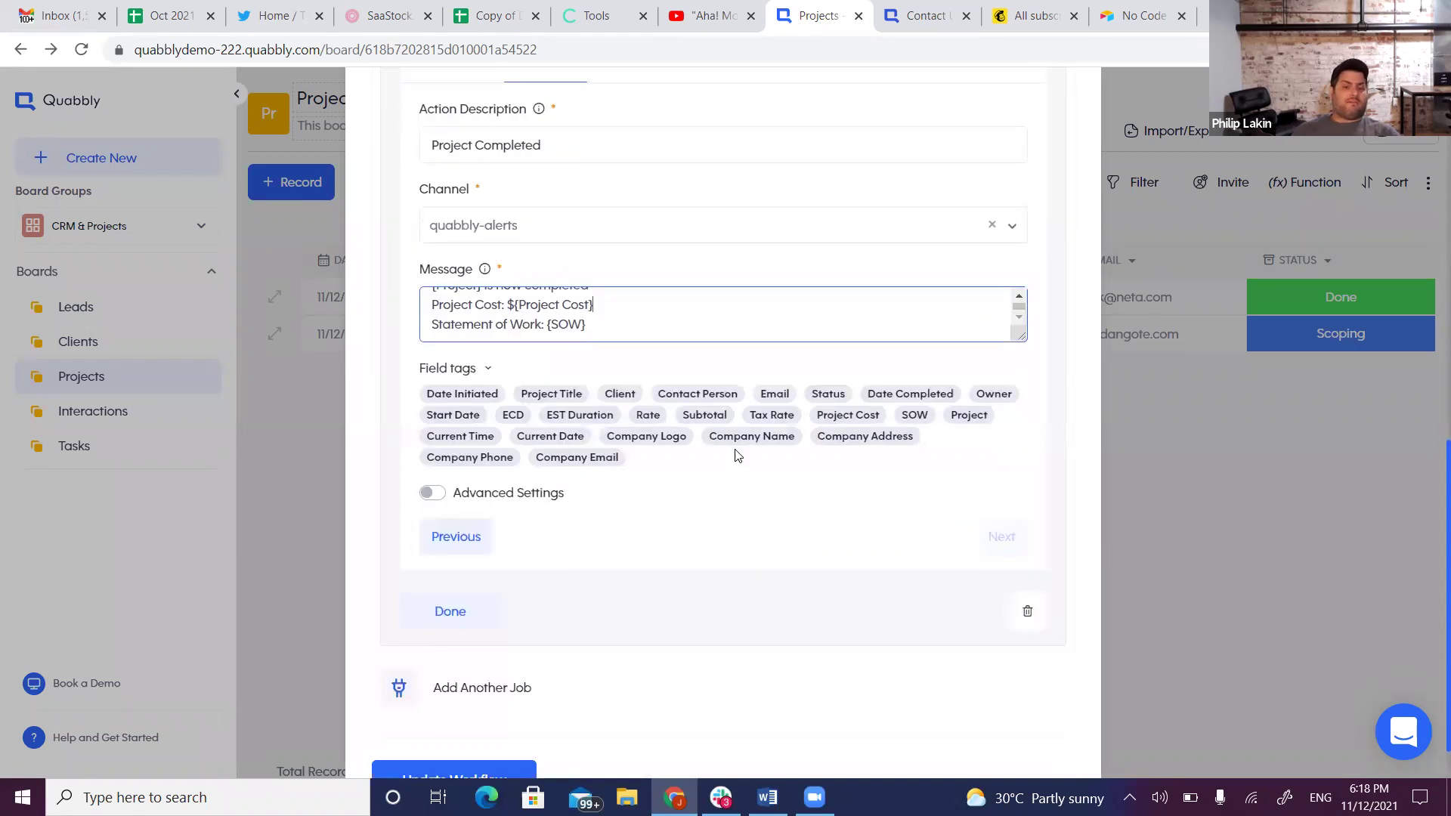
scroll(737, 455, up, 2)
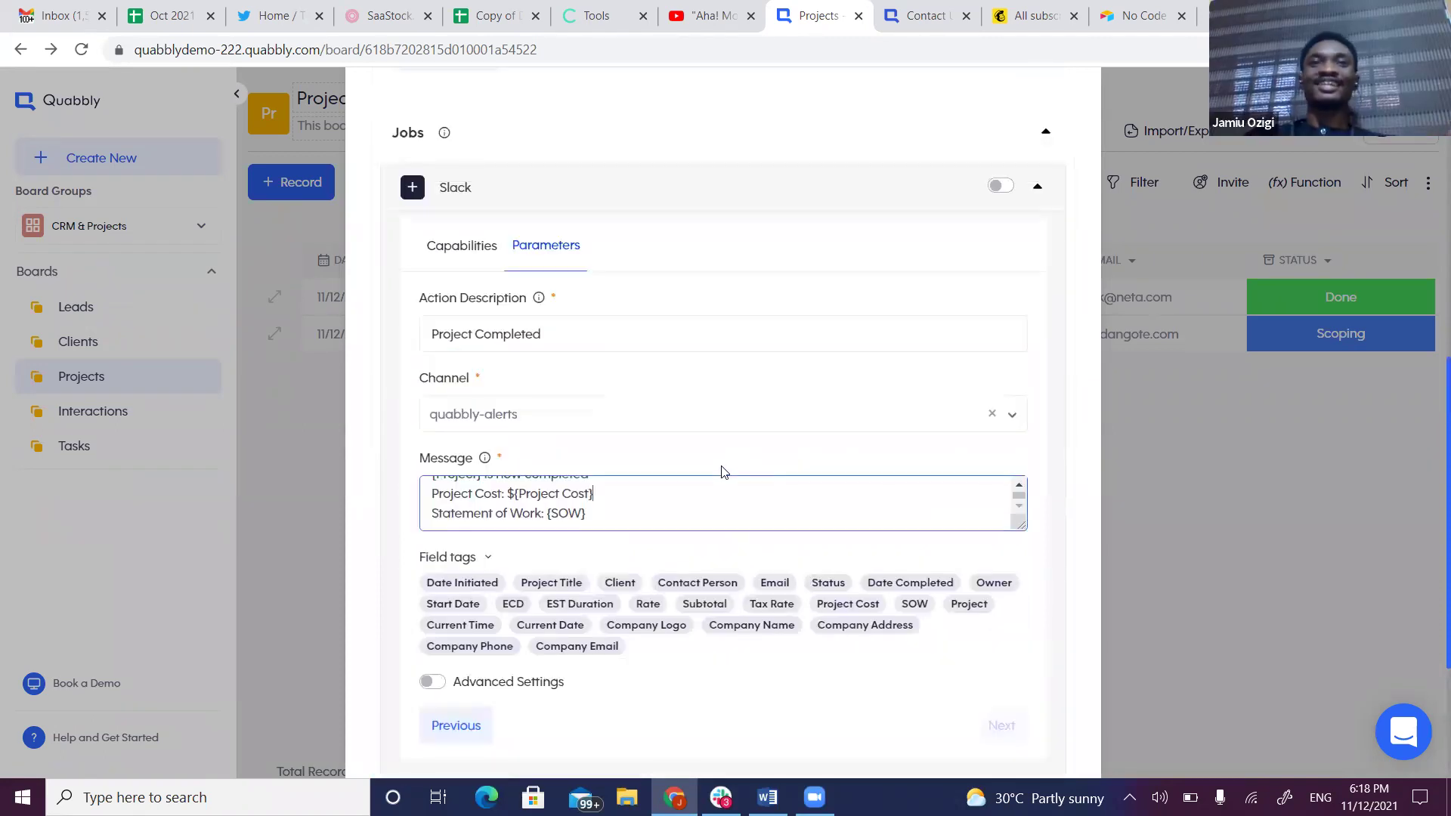
scroll(722, 472, up, 4)
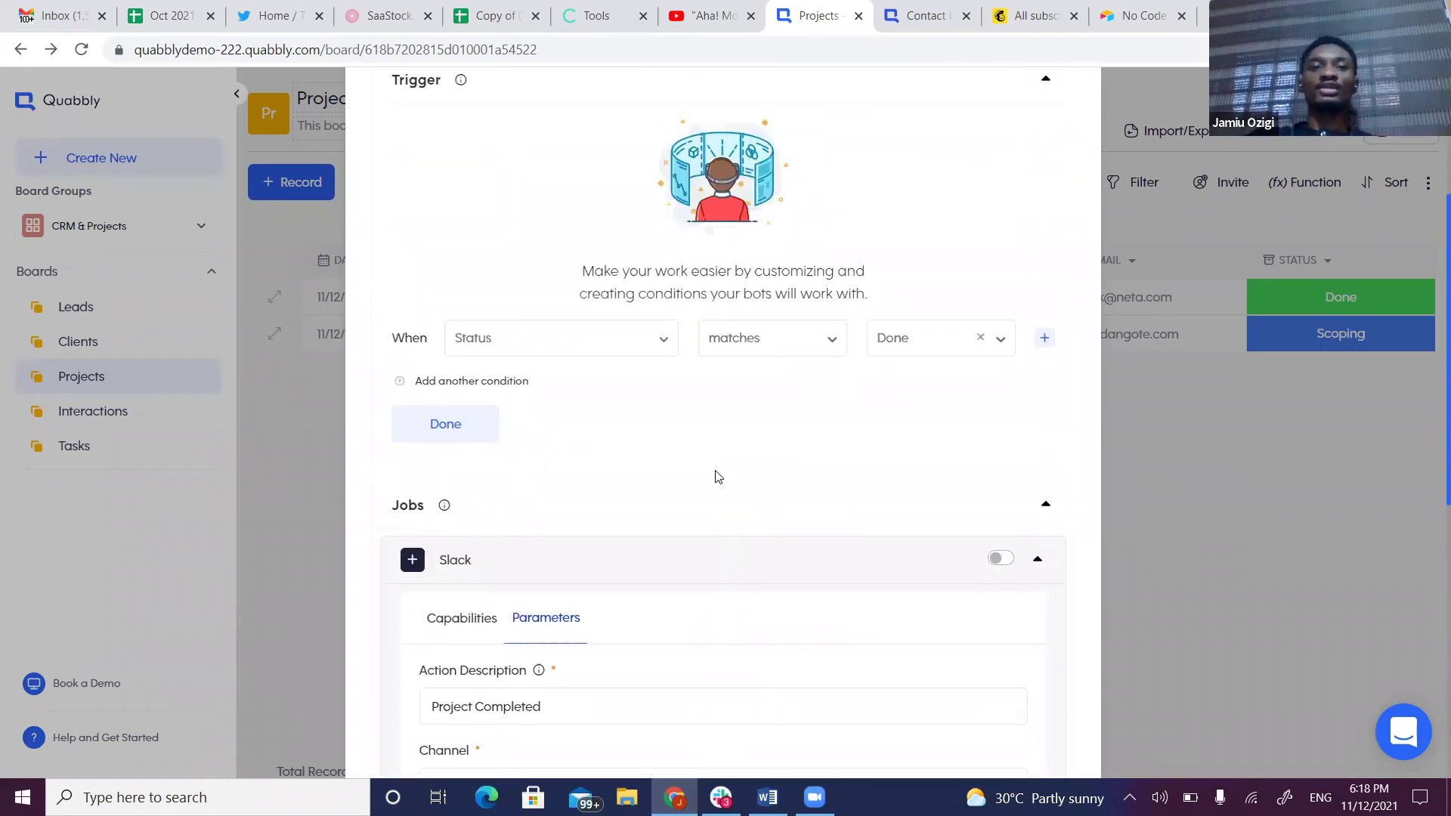
scroll(717, 476, down, 6)
Browse the Integrations and Bots under Add Another Job, then close it without adding one
click(483, 629)
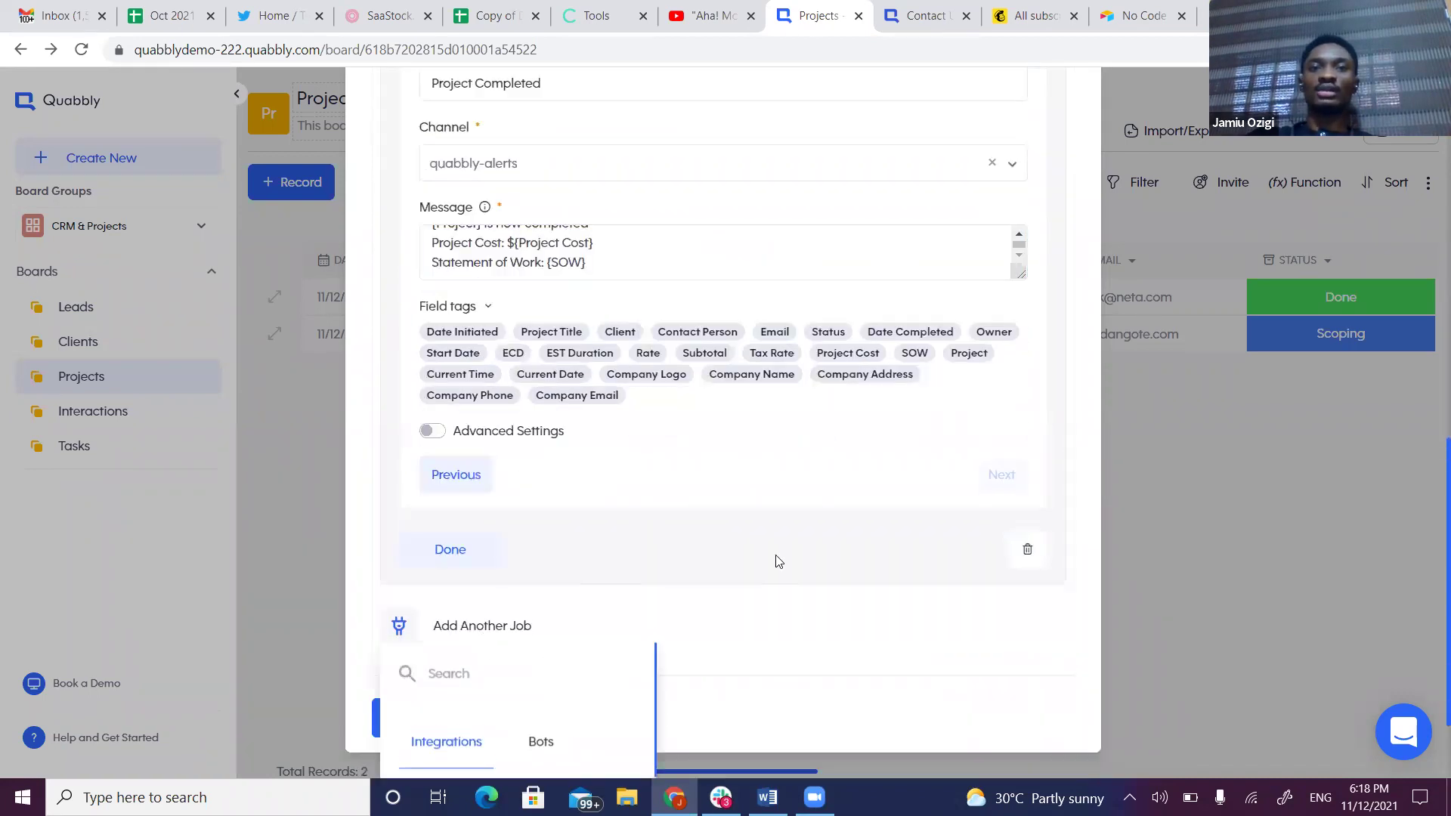
scroll(574, 604, down, 2)
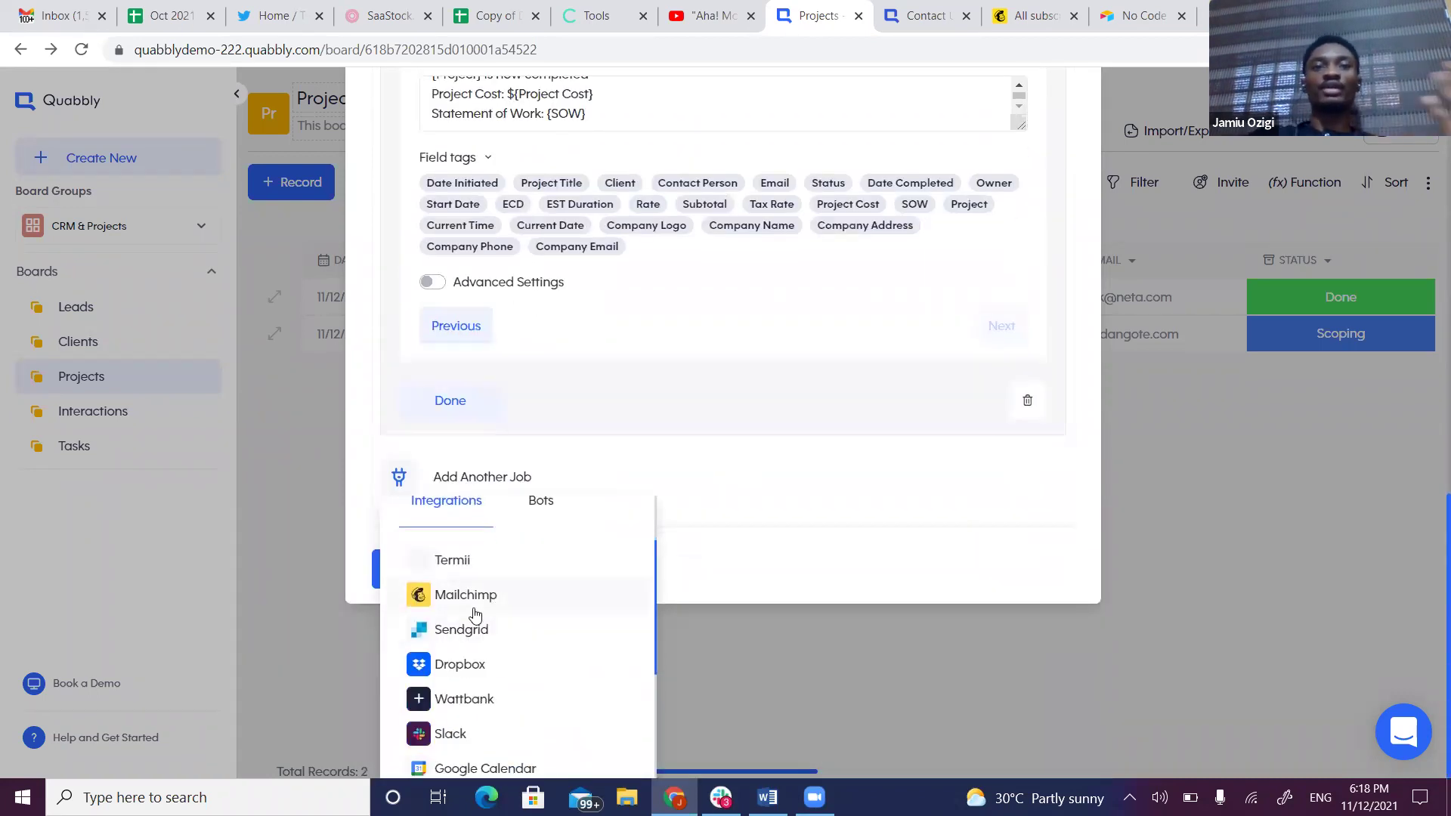
scroll(470, 631, down, 2)
scroll(469, 635, down, 2)
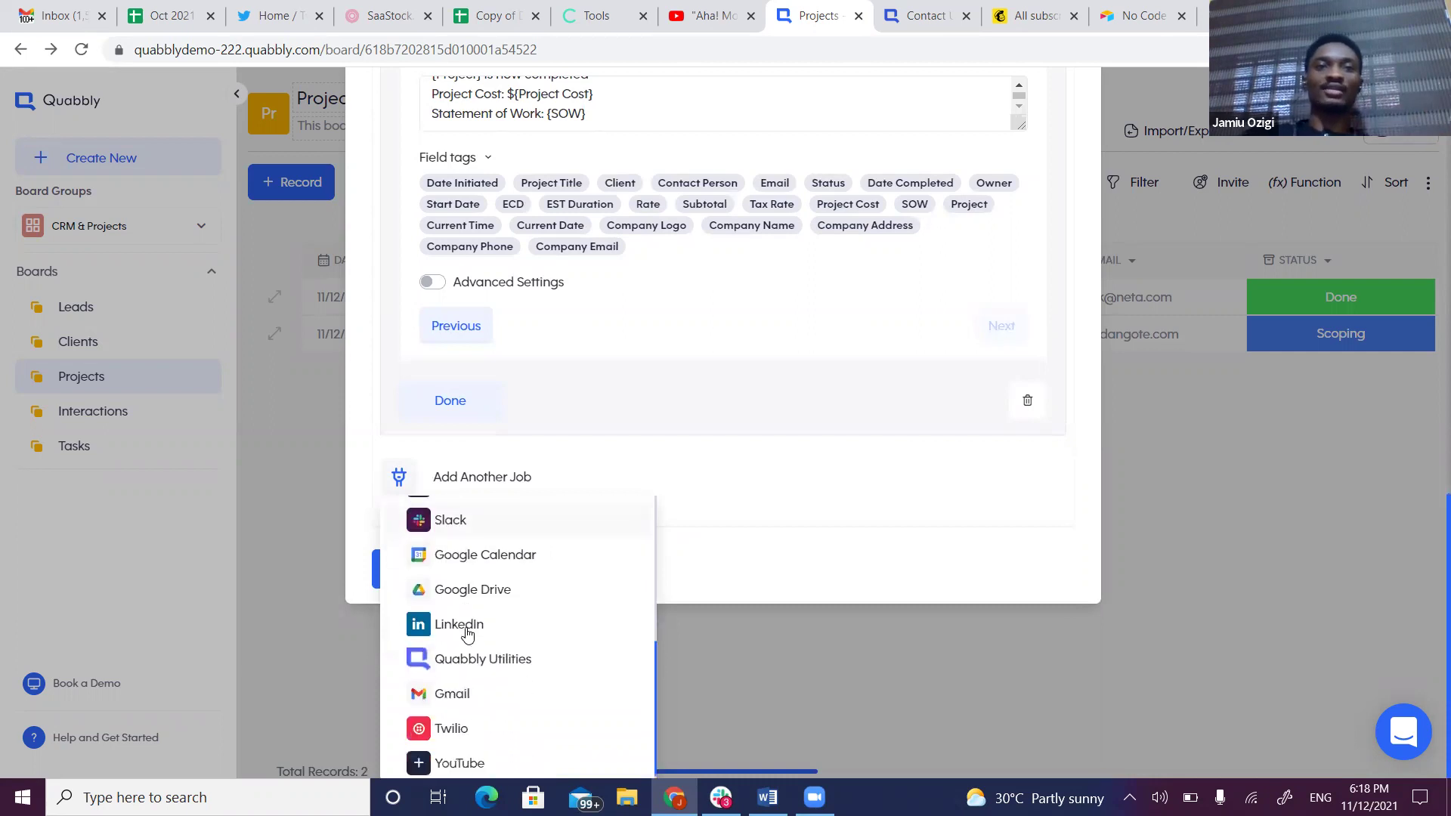
scroll(483, 627, up, 5)
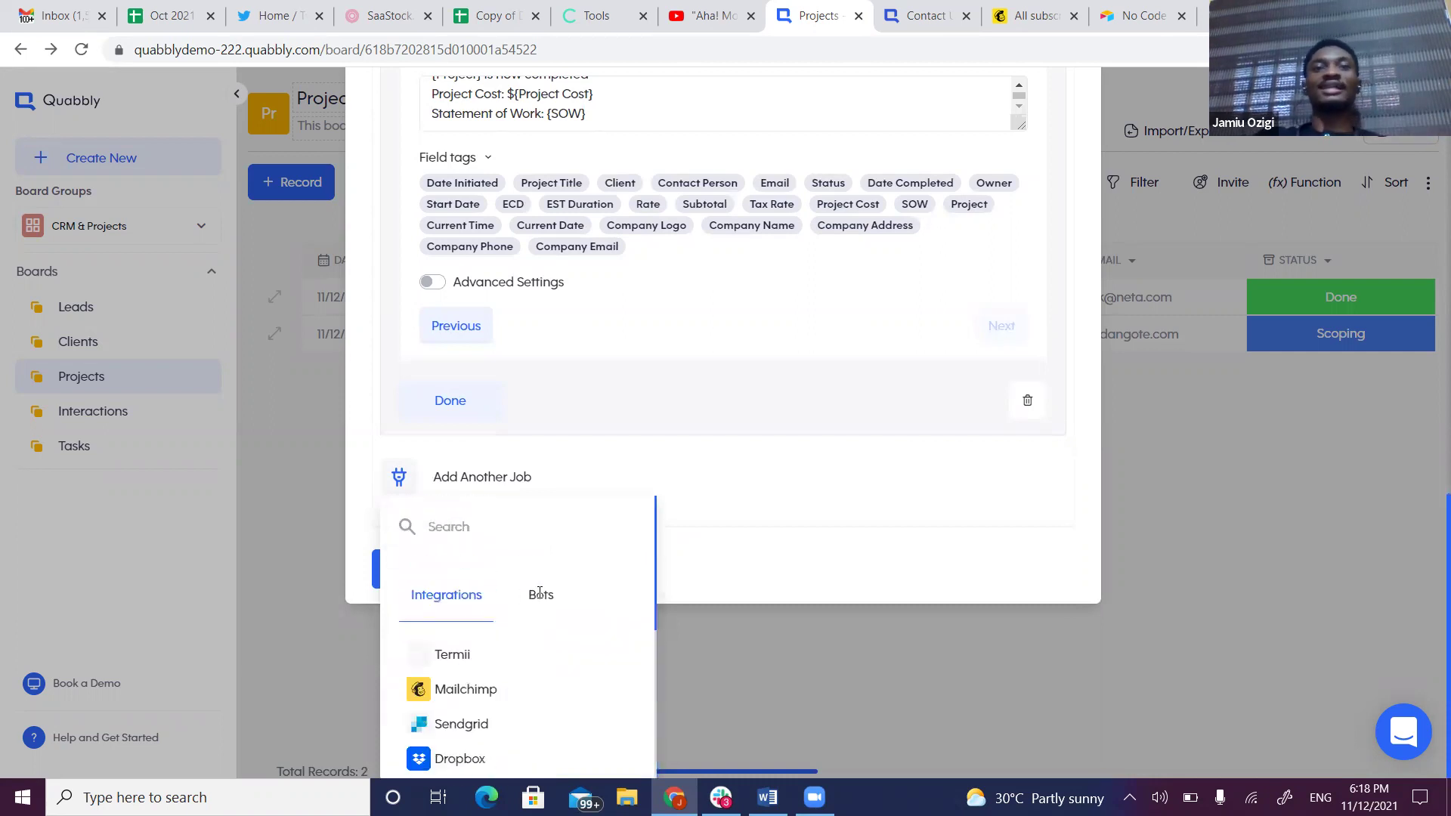
click(538, 594)
scroll(538, 653, down, 1)
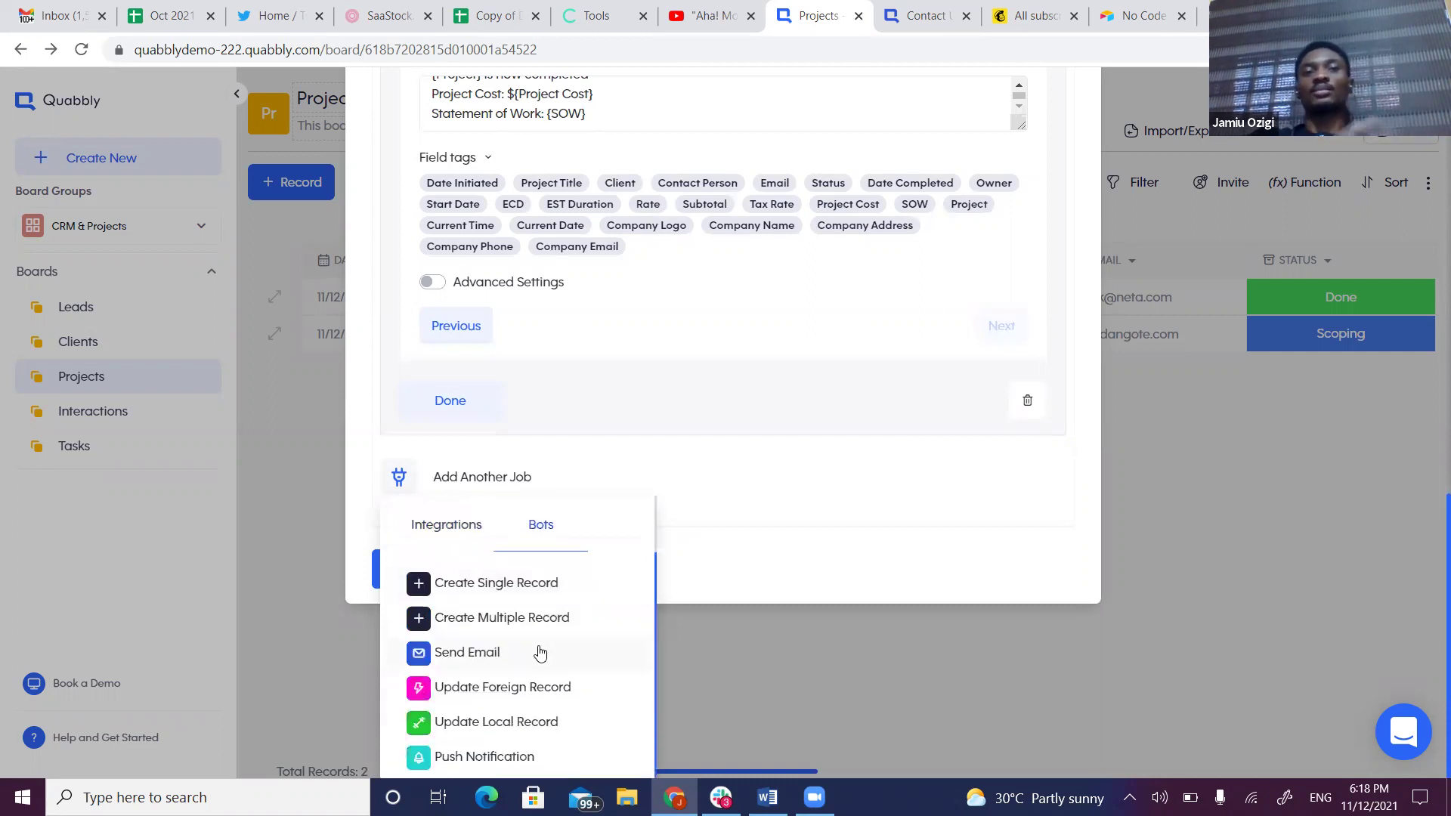
click(716, 489)
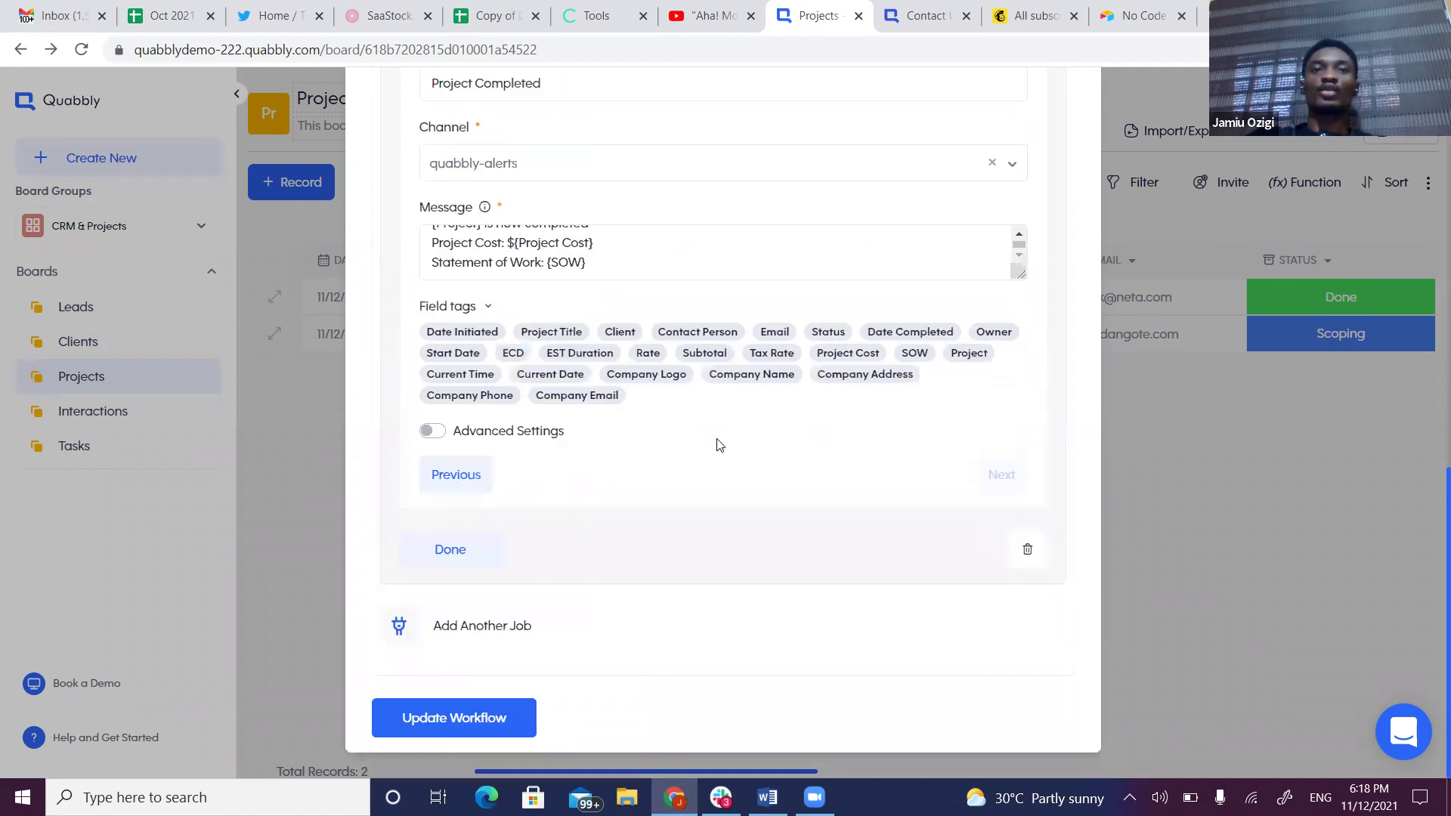
scroll(648, 610, up, 3)
scroll(648, 611, down, 3)
Save the updated workflow and open the Website development project record
click(1307, 414)
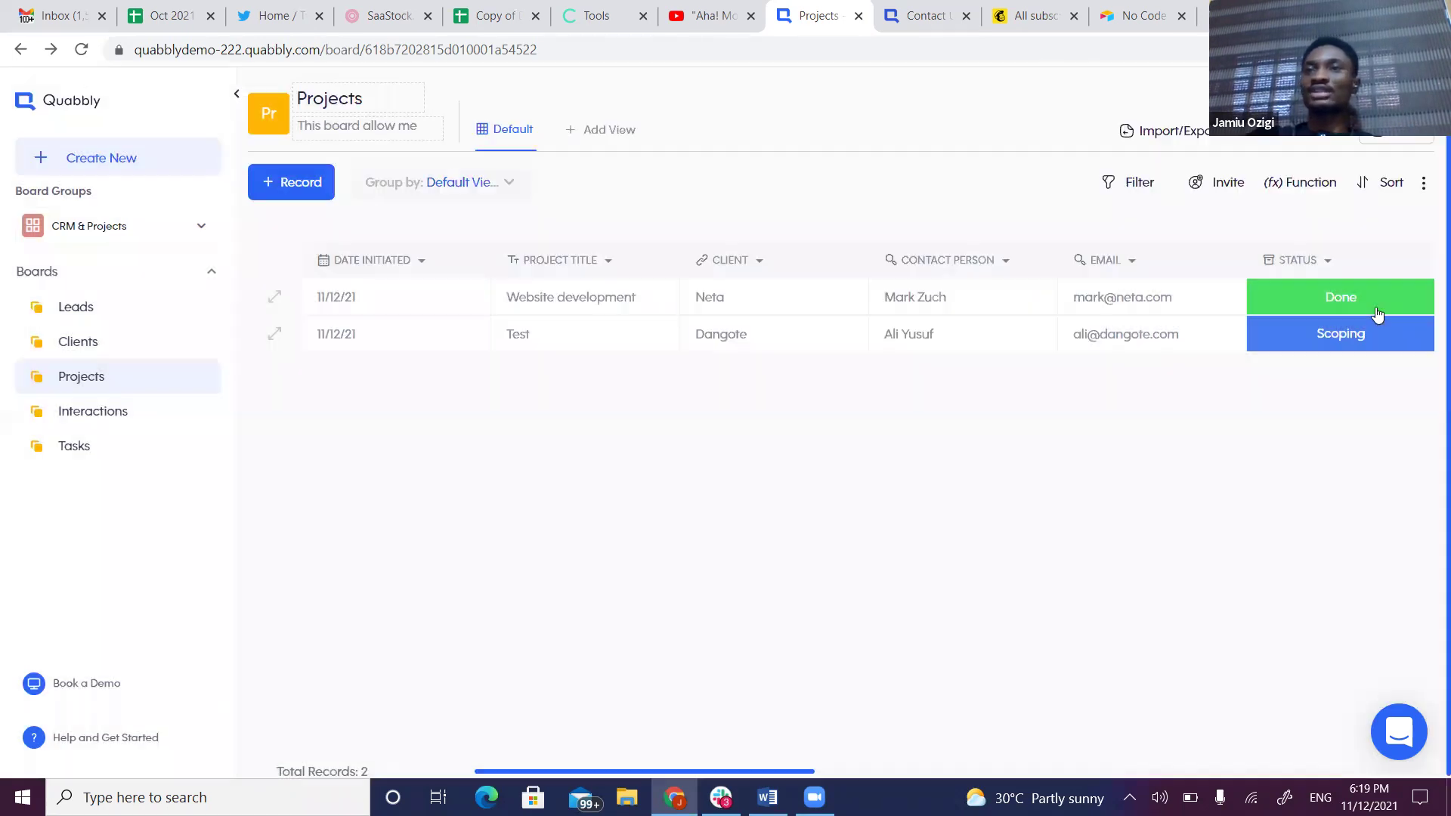
click(276, 297)
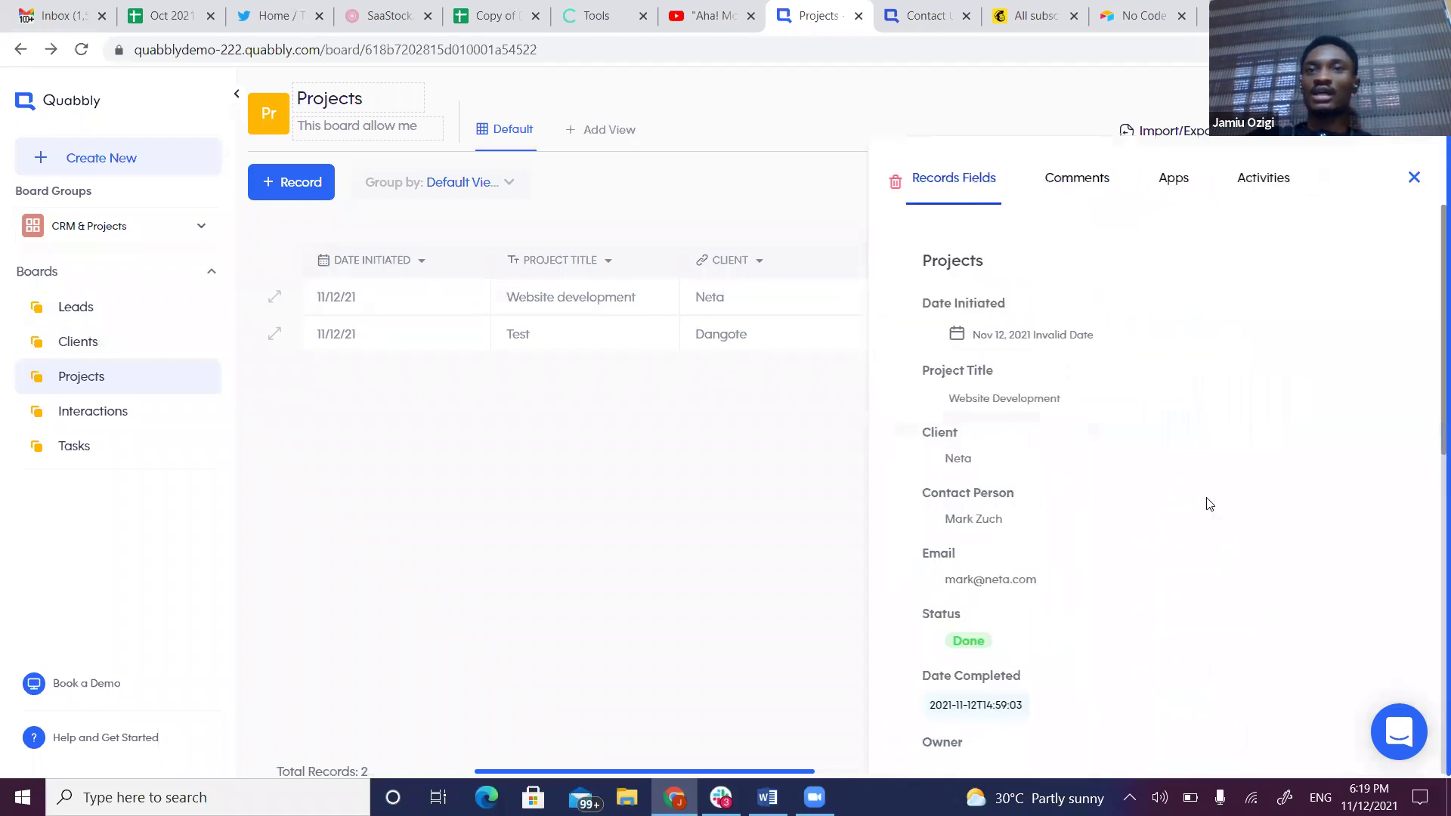
scroll(1156, 534, down, 5)
scroll(1111, 489, up, 3)
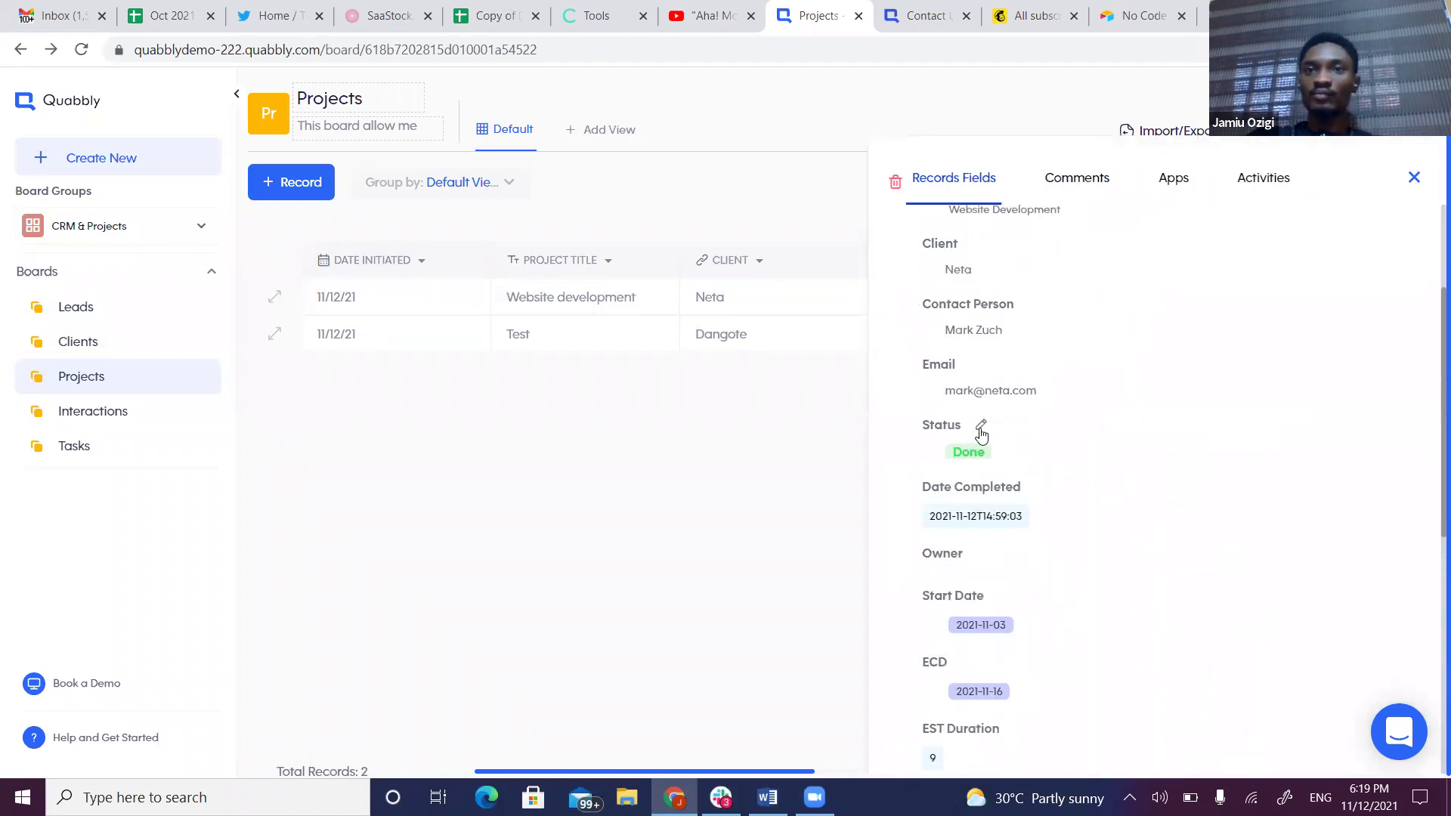
Set the Website development project's Status to Done, save it, and check Slack for the alert
click(981, 428)
click(691, 241)
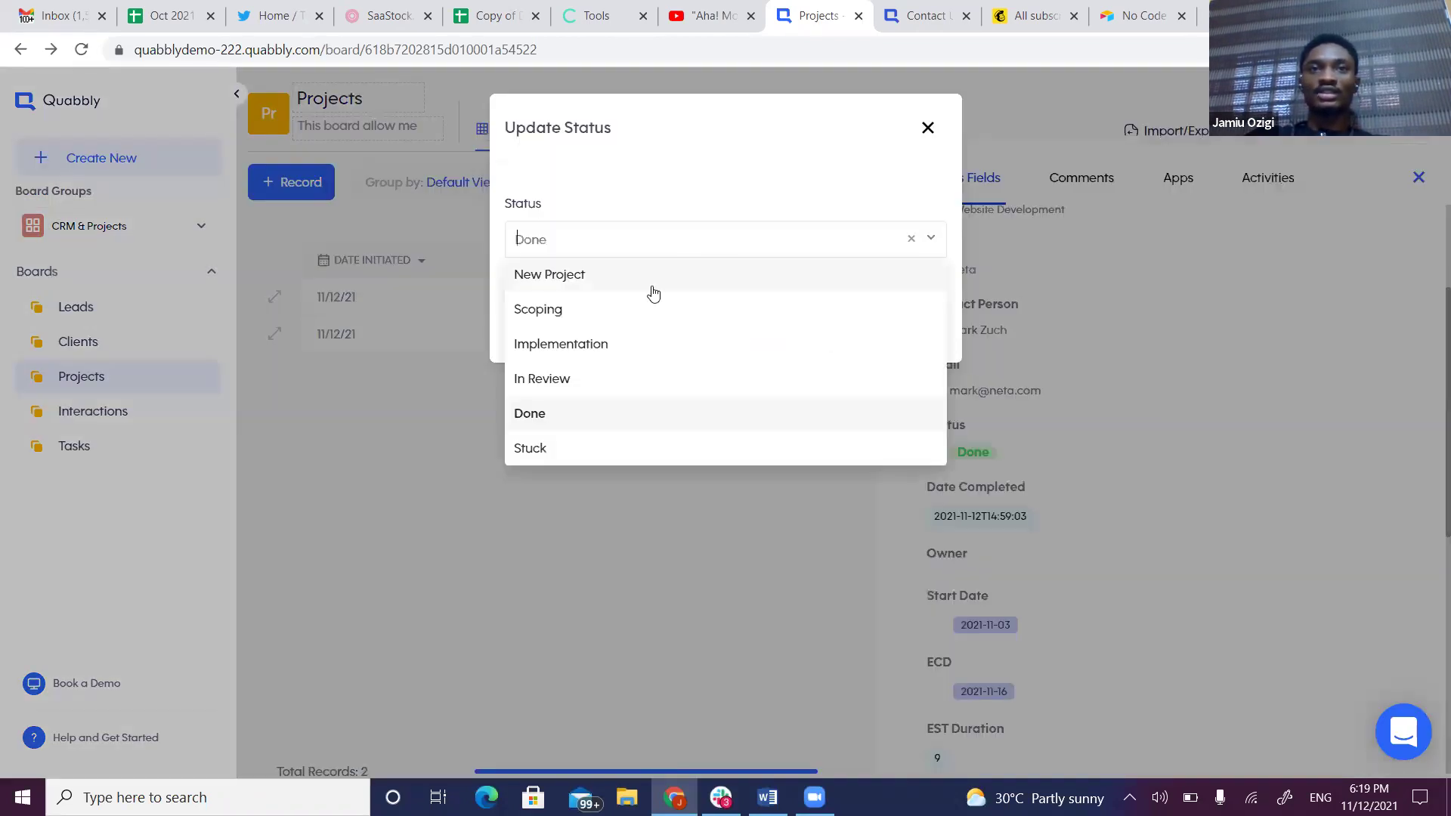
click(609, 413)
click(914, 333)
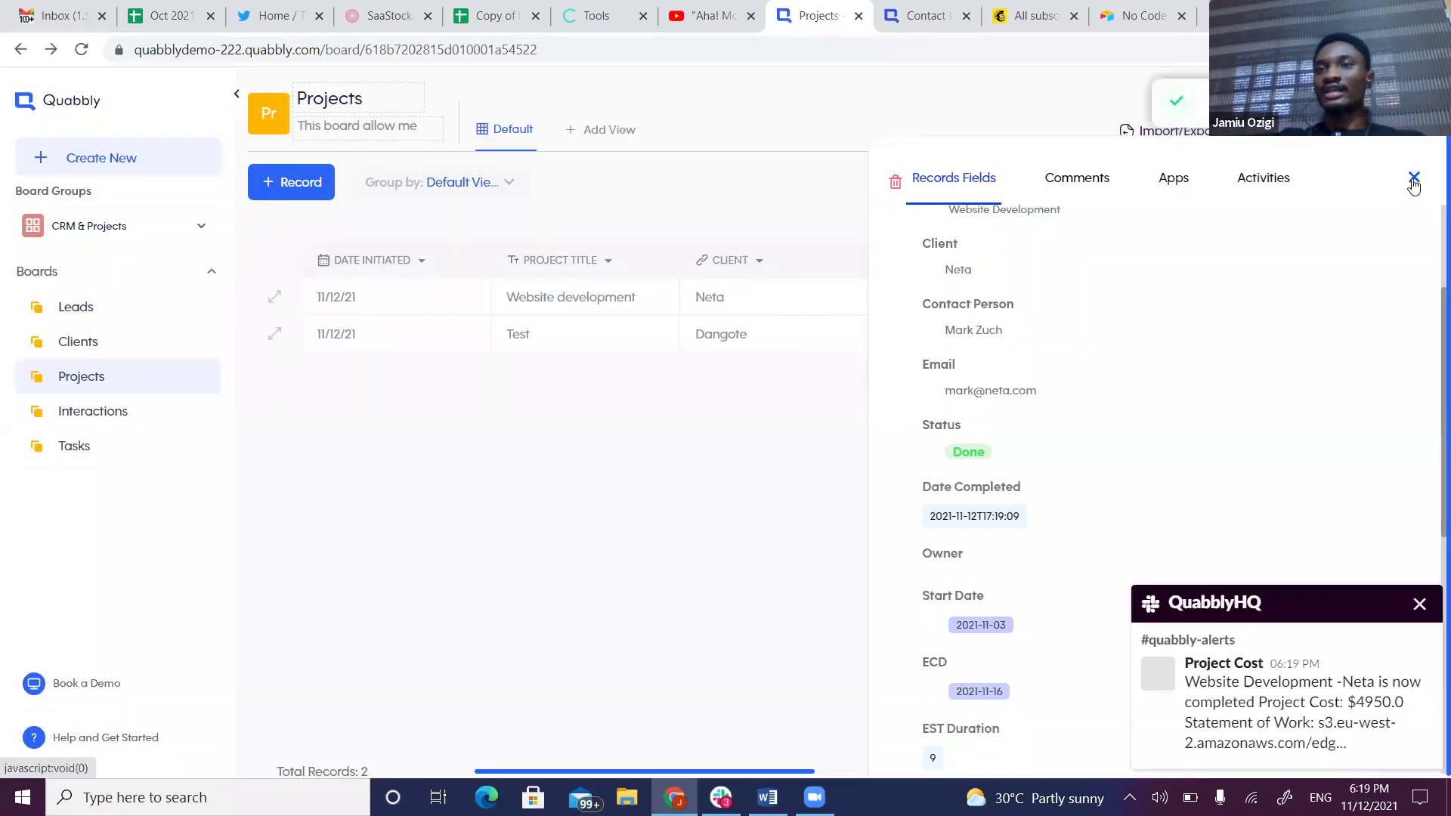
click(1413, 180)
click(721, 798)
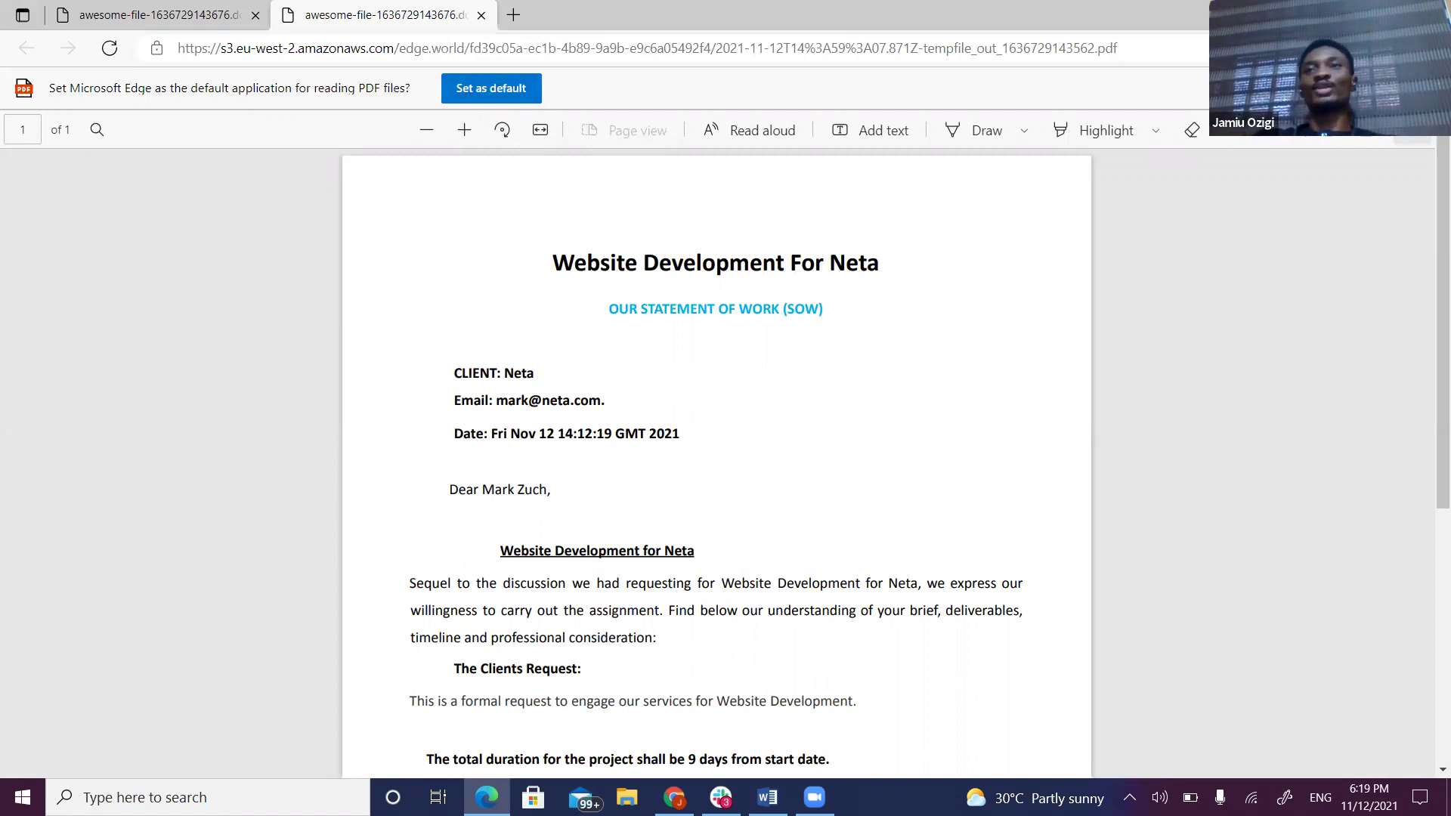
Switch from the SOW PDF to Slack's #quabbly-alerts channel, then back to the Quabbly Projects board
key(alt+Tab)
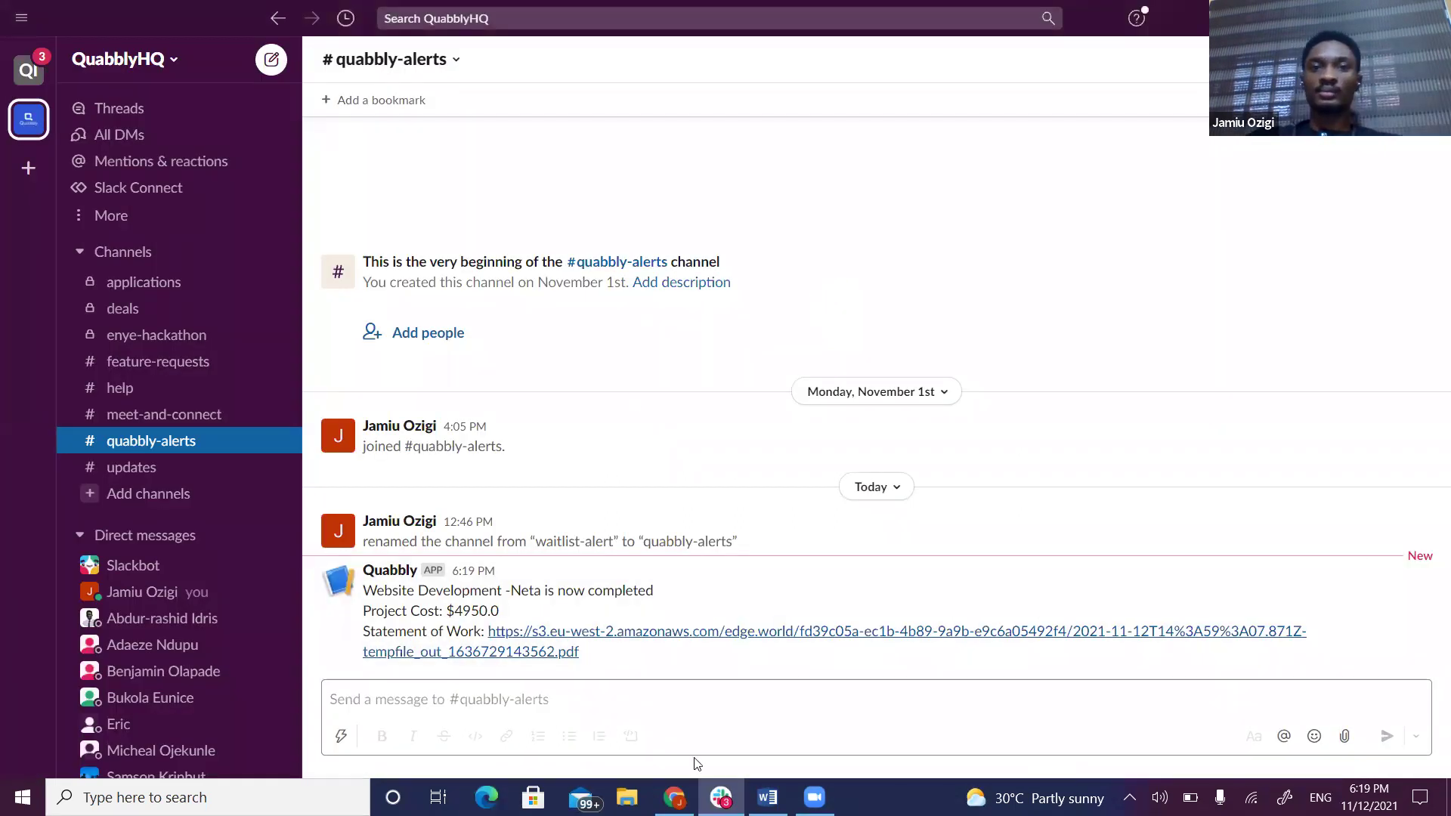
key(alt+Tab)
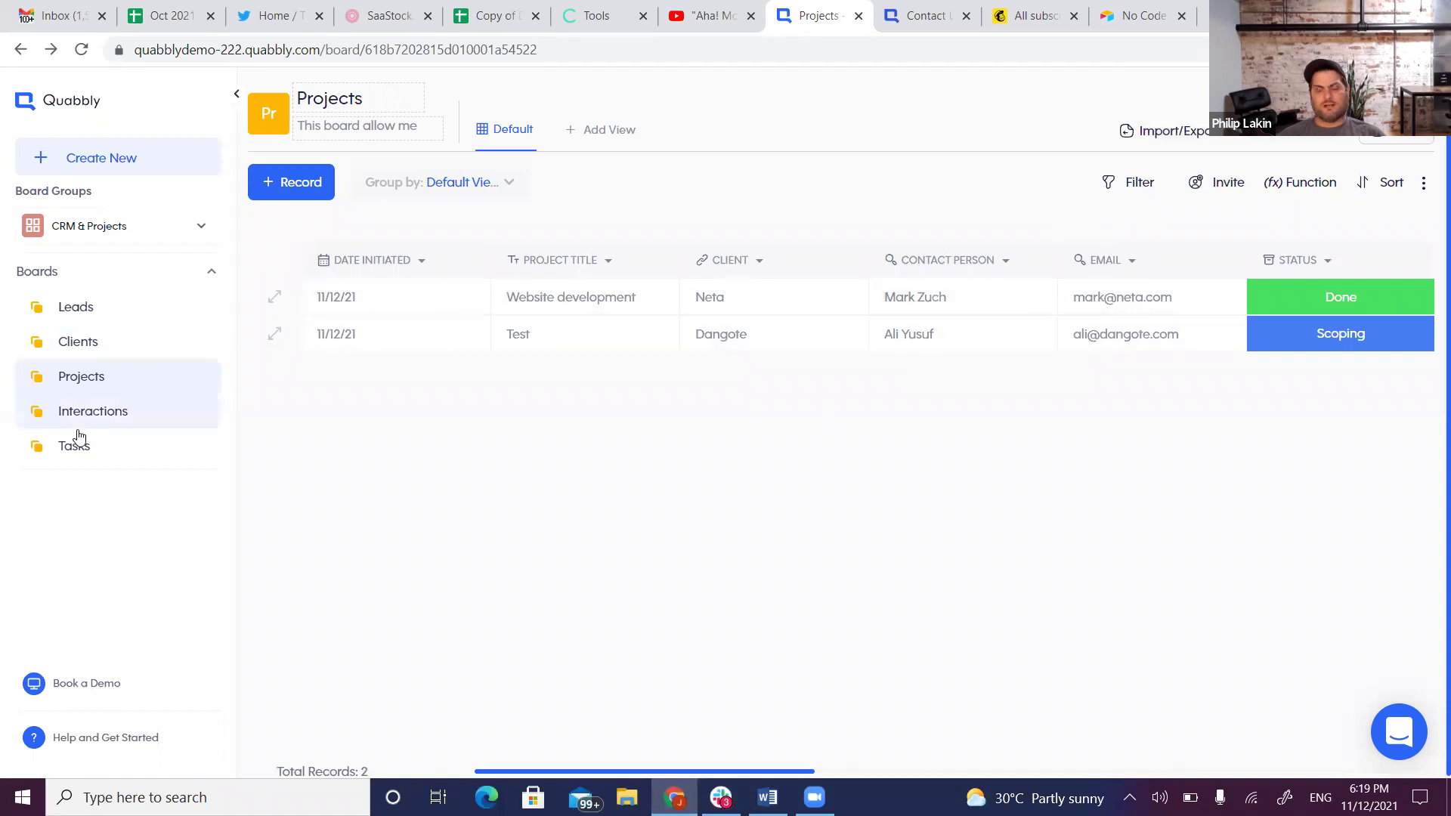
click(79, 231)
click(578, 496)
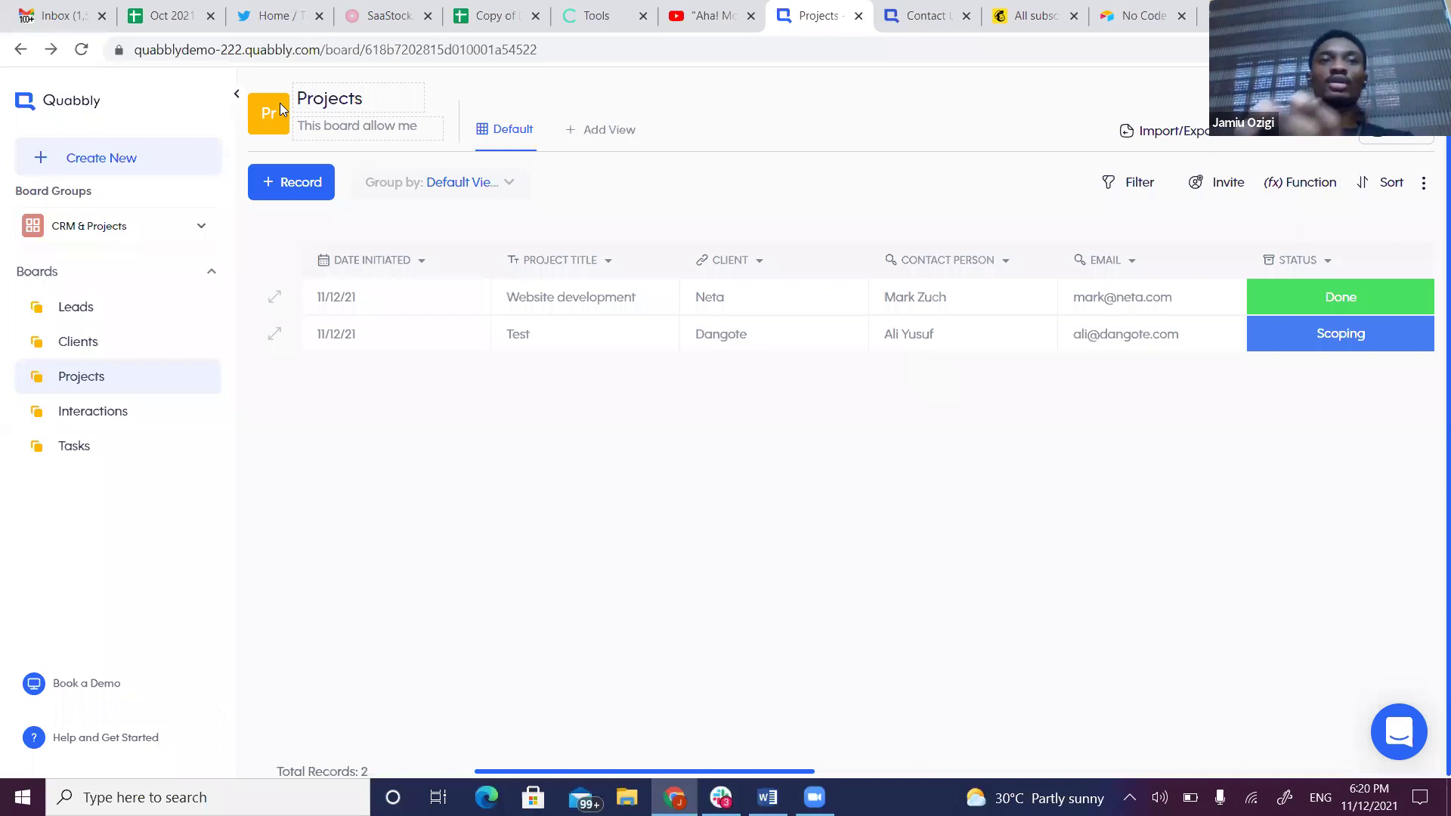
Review the Website development record's activity history, then close the record panel
click(429, 293)
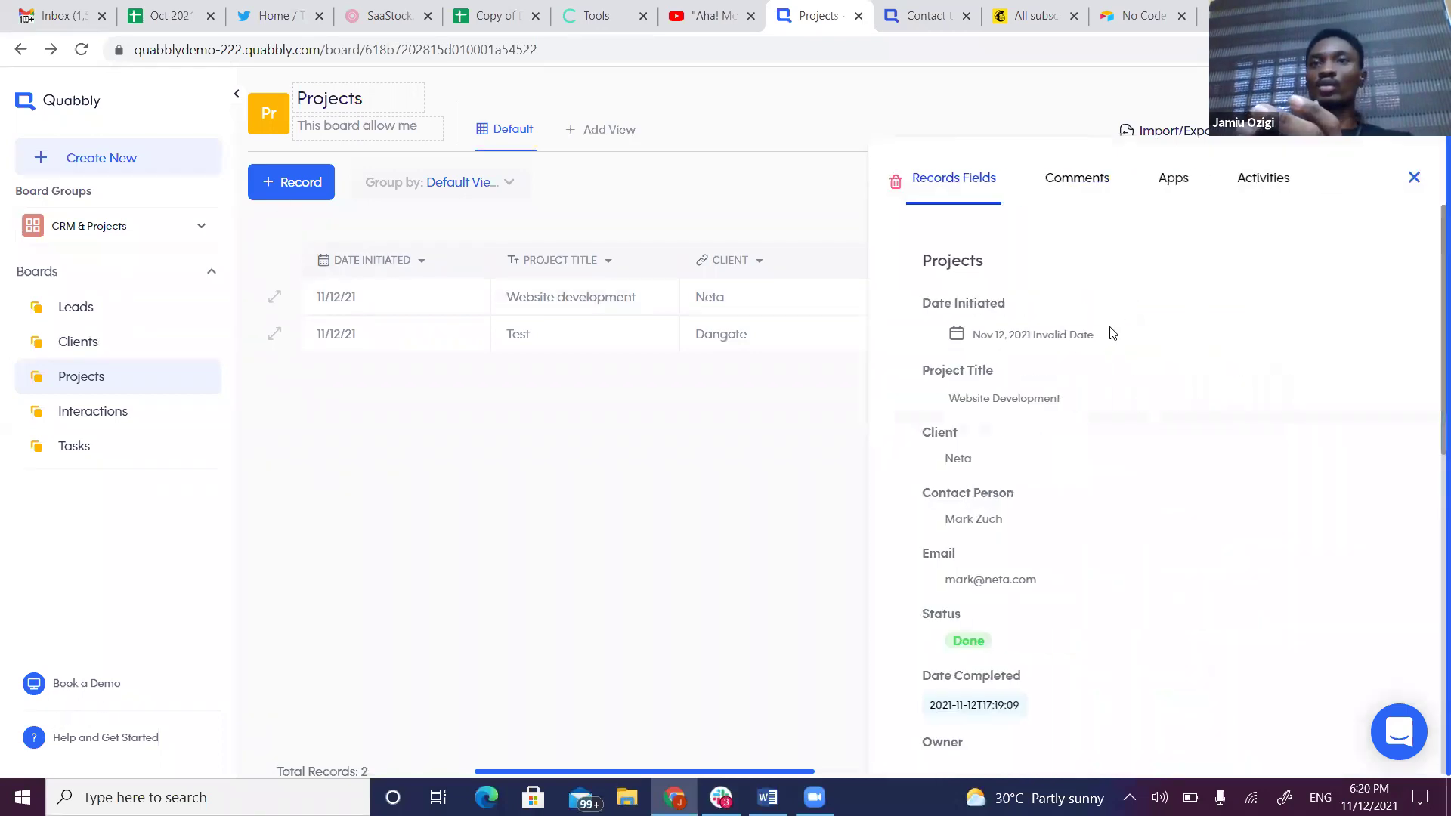
click(1262, 181)
scroll(1277, 476, down, 5)
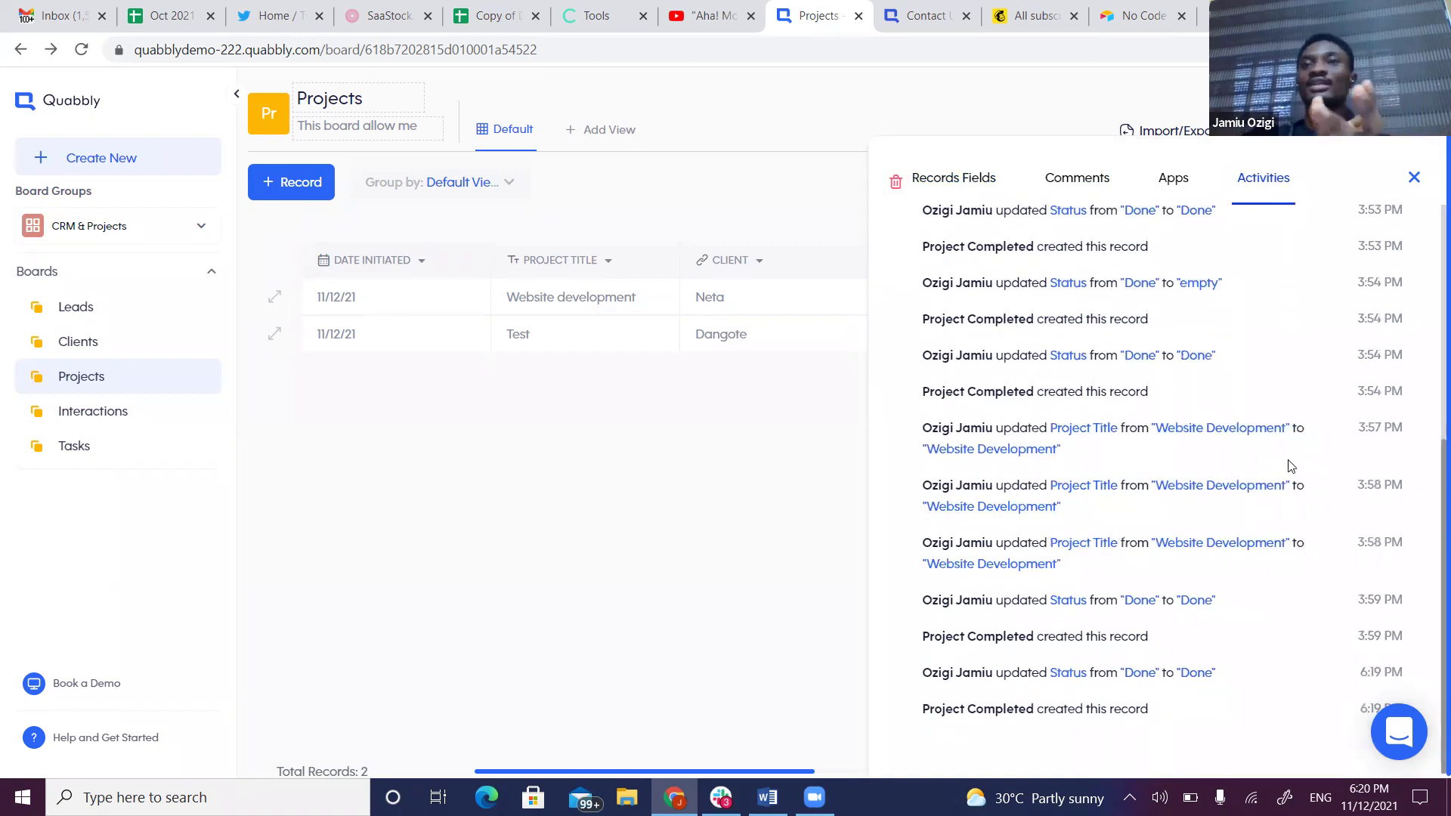
scroll(1291, 466, up, 10)
scroll(1263, 453, down, 10)
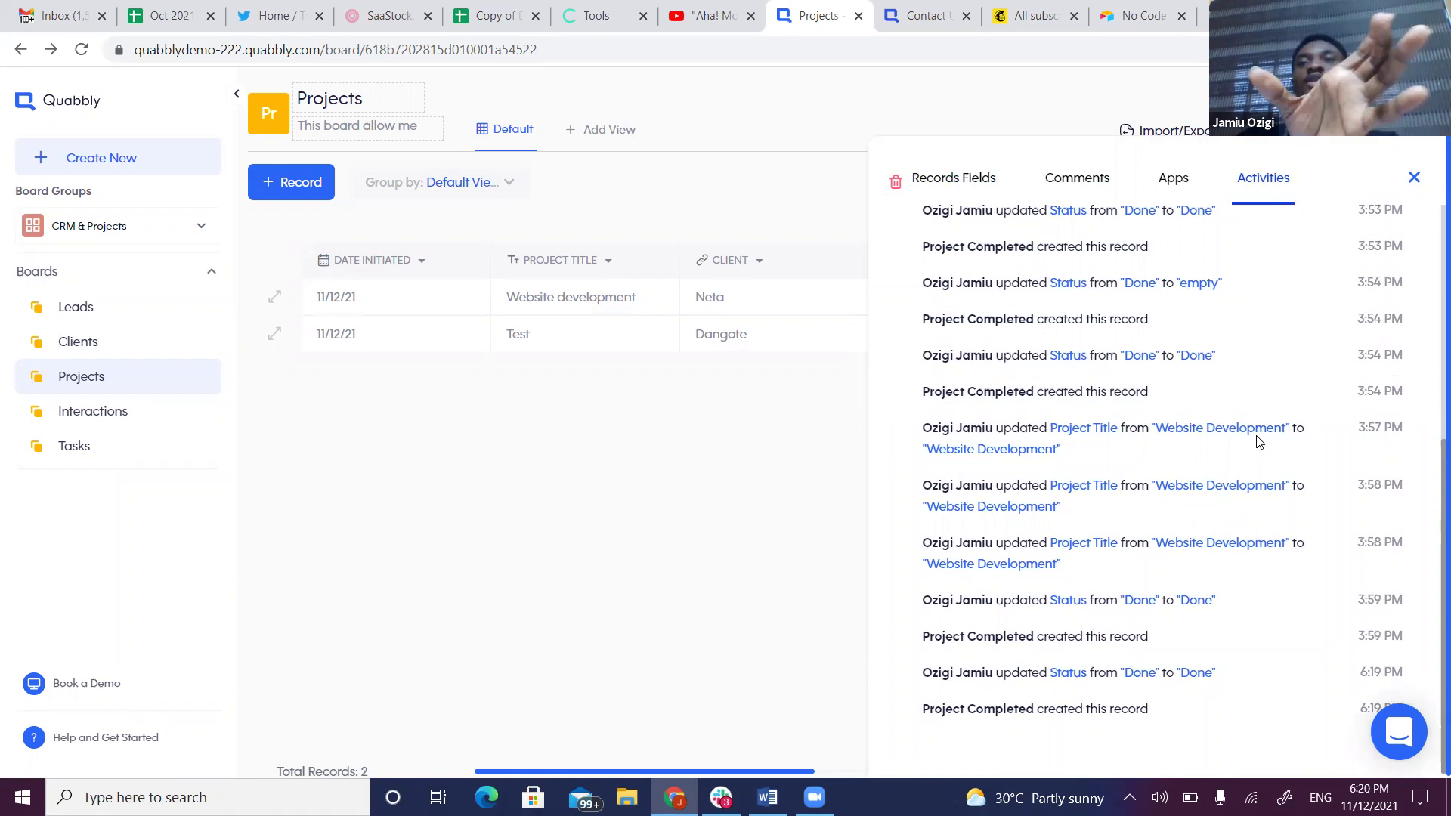
scroll(1285, 420, up, 10)
scroll(1275, 461, down, 2)
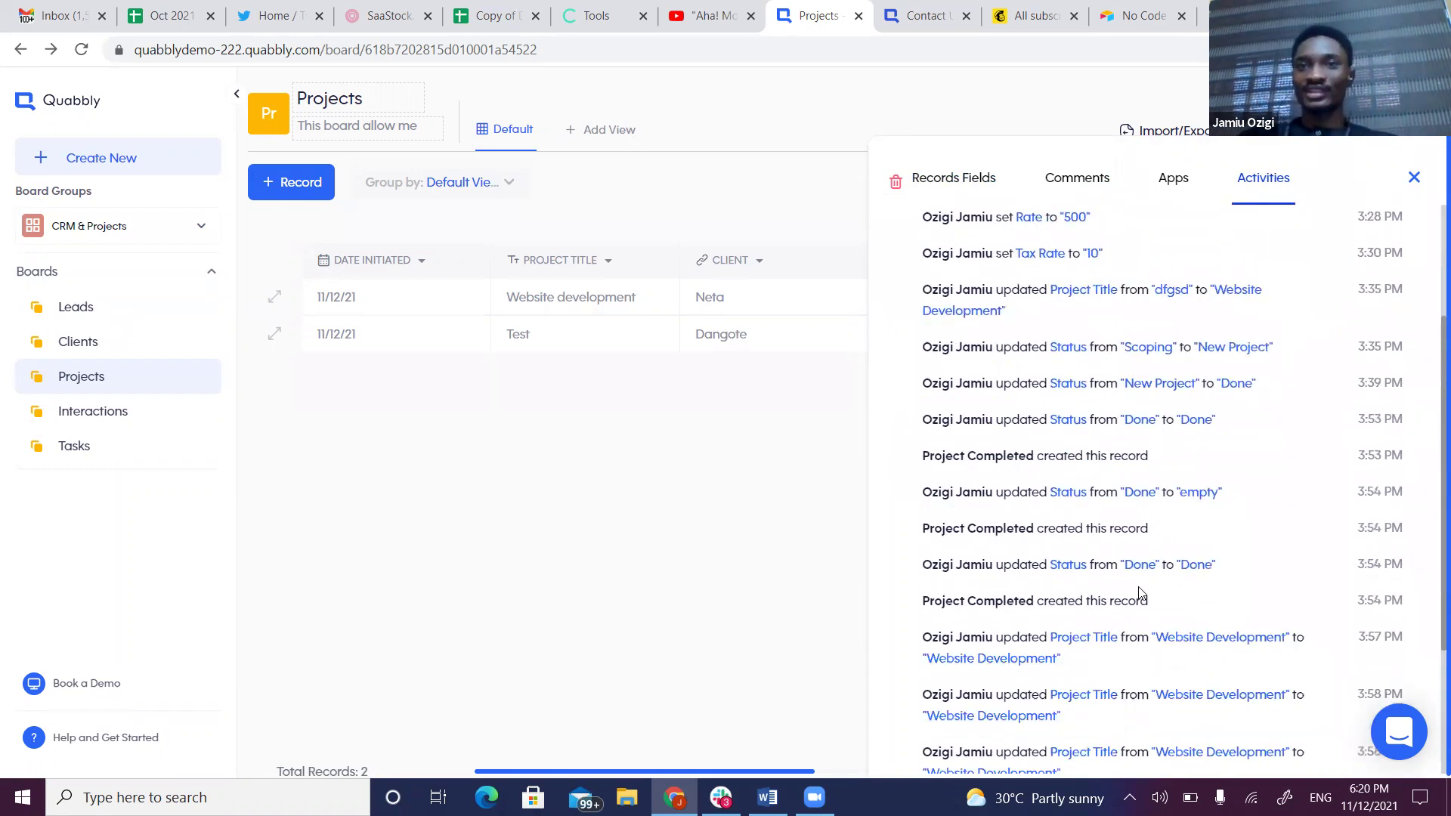
scroll(1119, 574, down, 3)
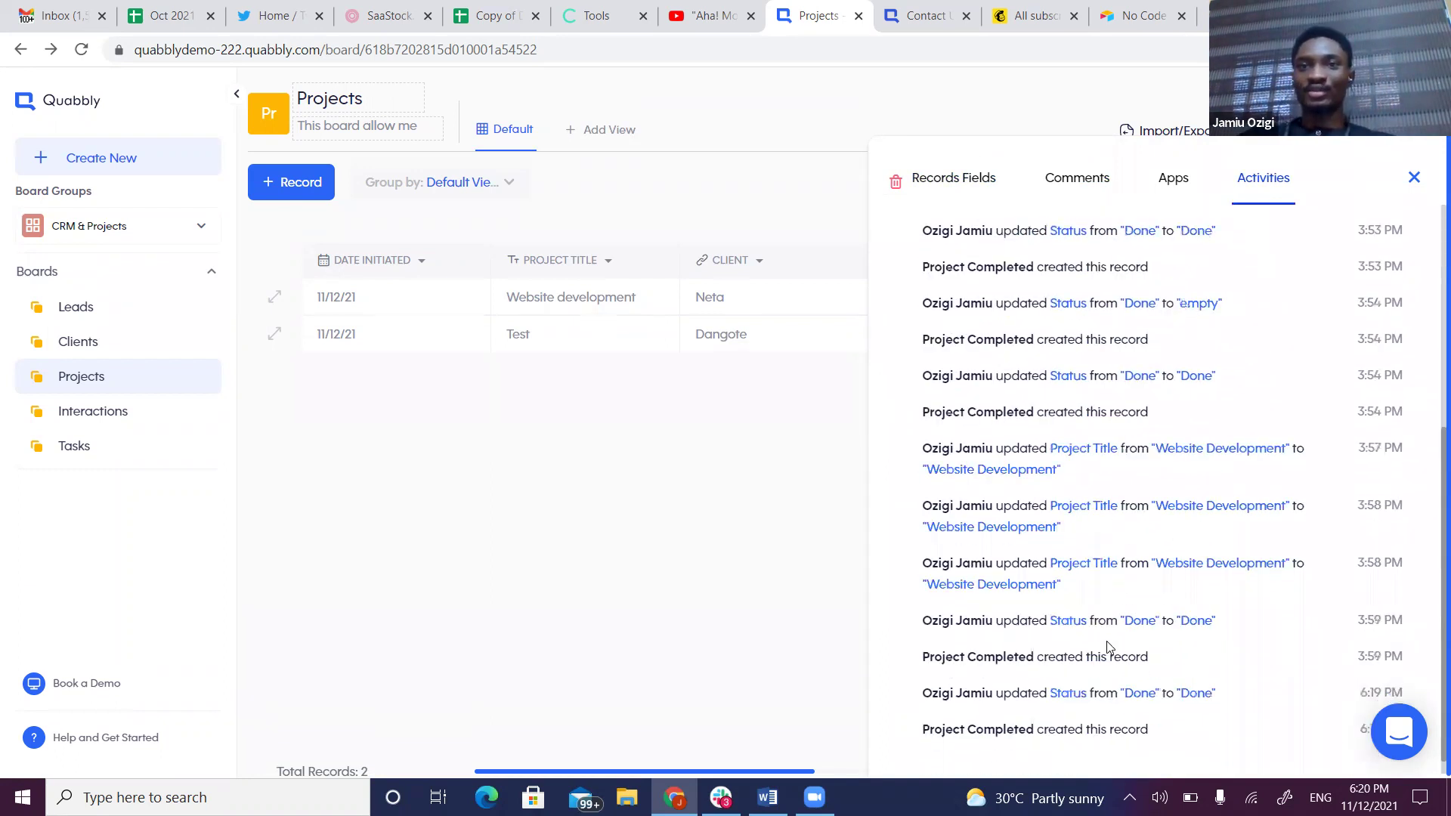
scroll(1186, 509, up, 5)
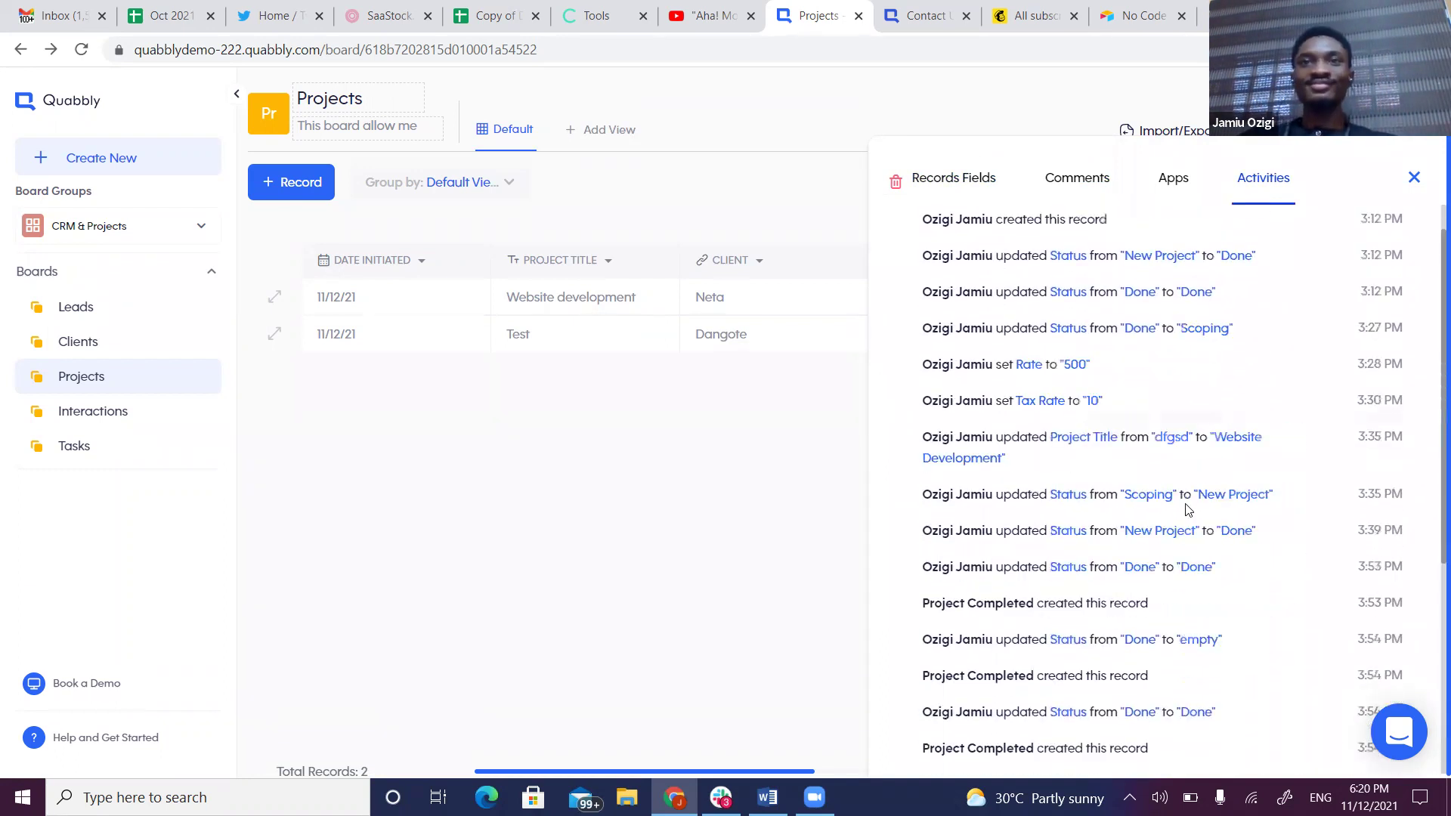
click(1414, 180)
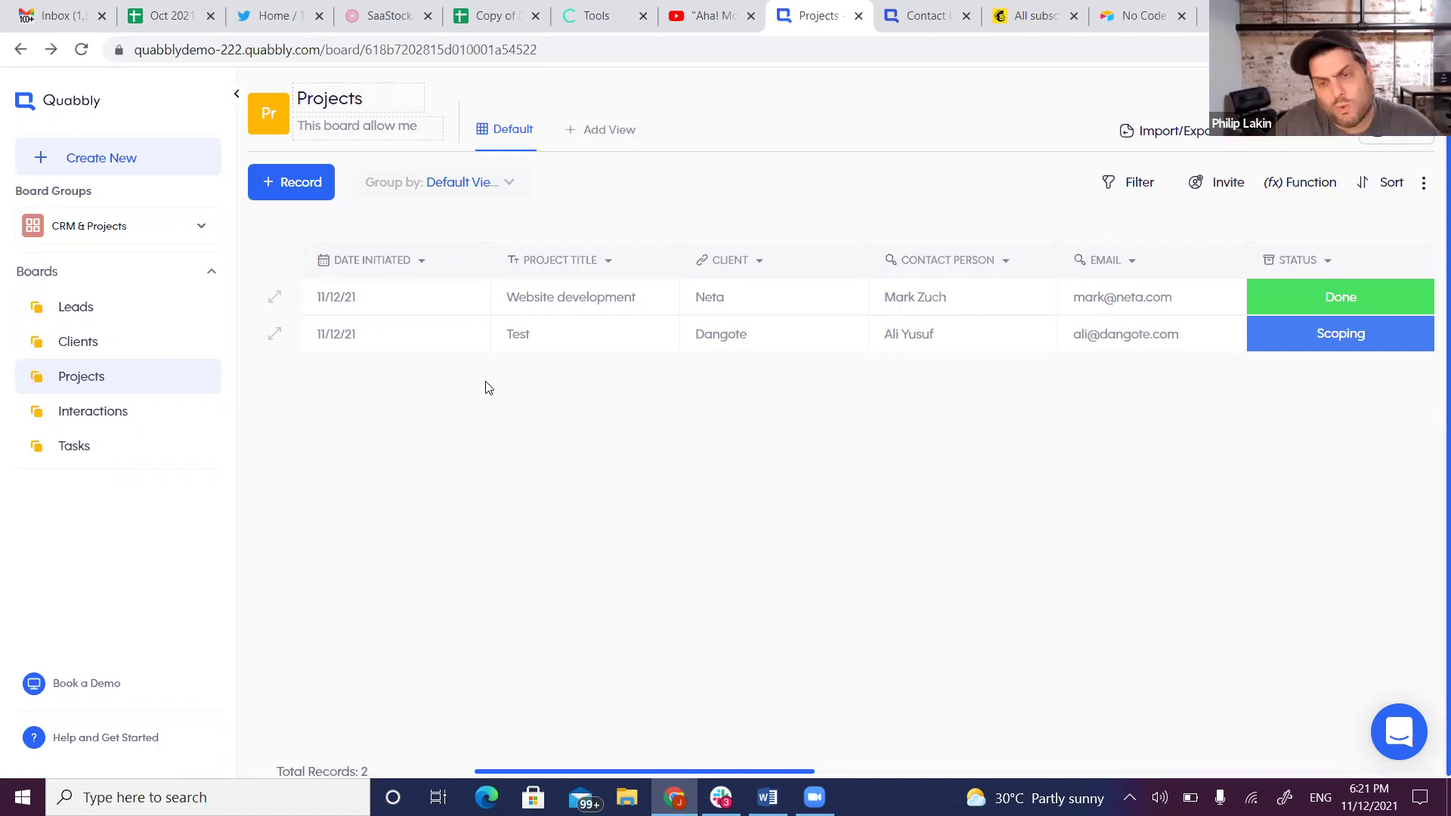
On the Leads board, draft a new workflow triggered by Facebook's New Lead event
click(85, 317)
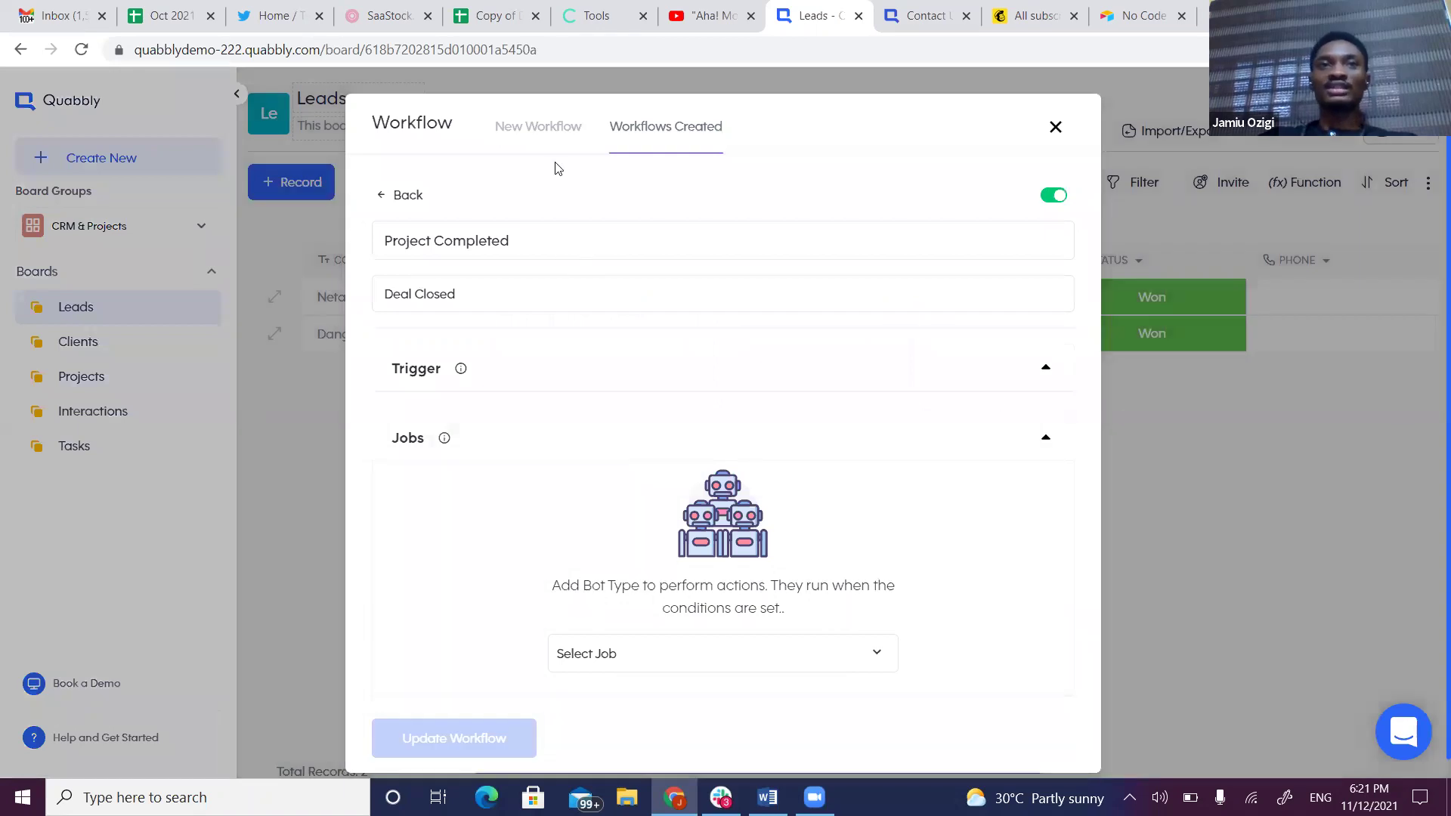
click(1008, 193)
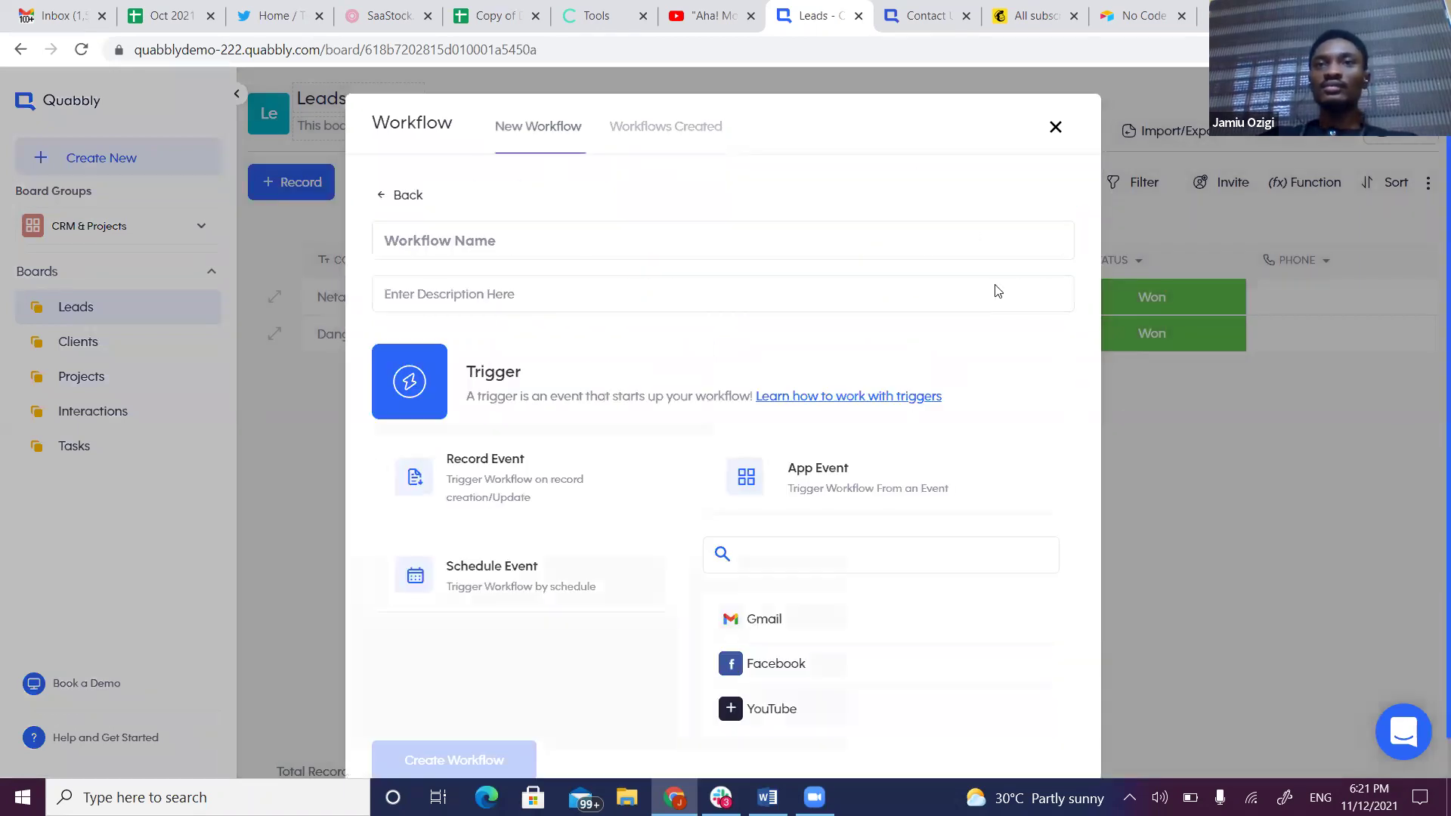
click(829, 638)
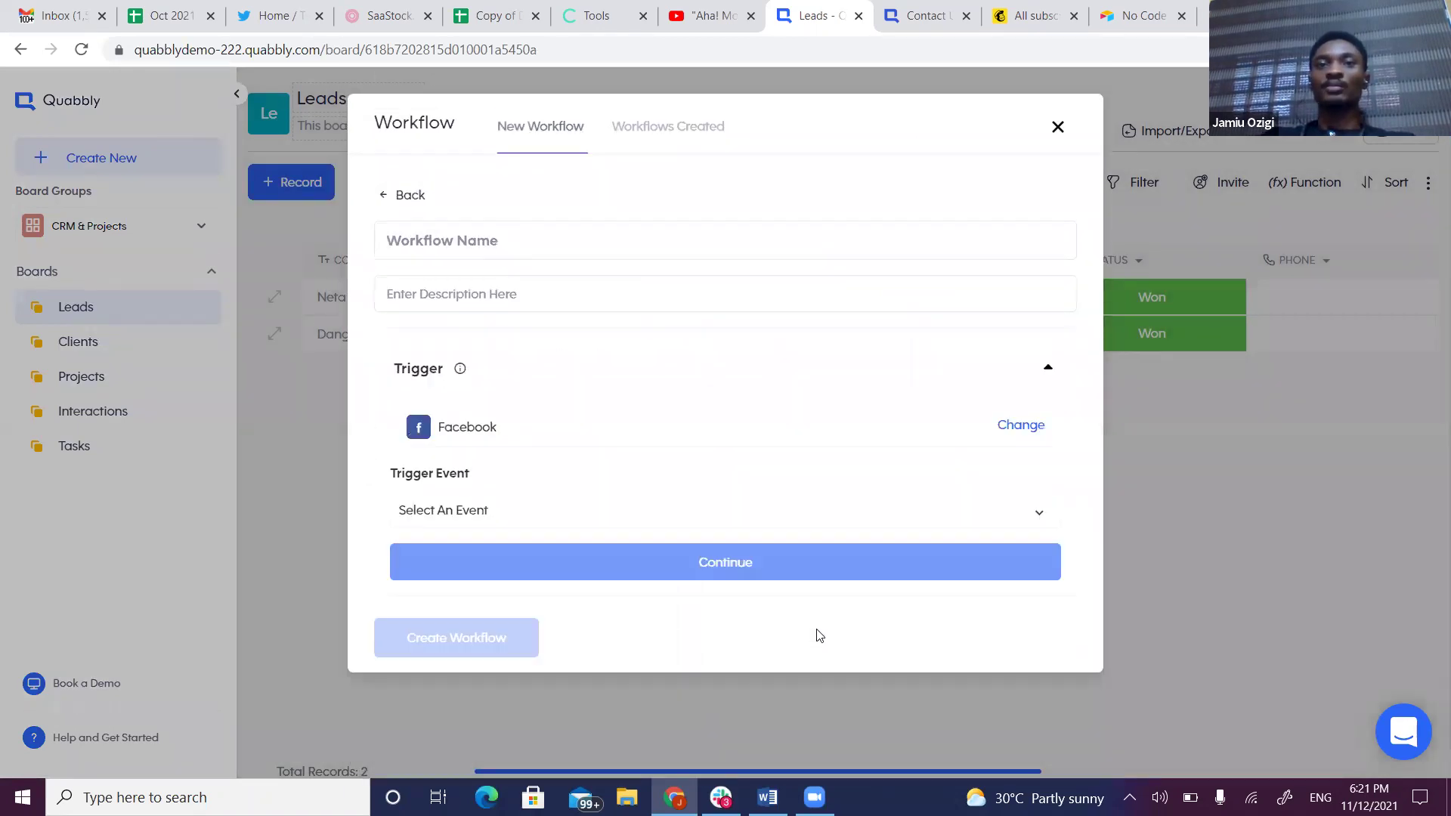
click(524, 509)
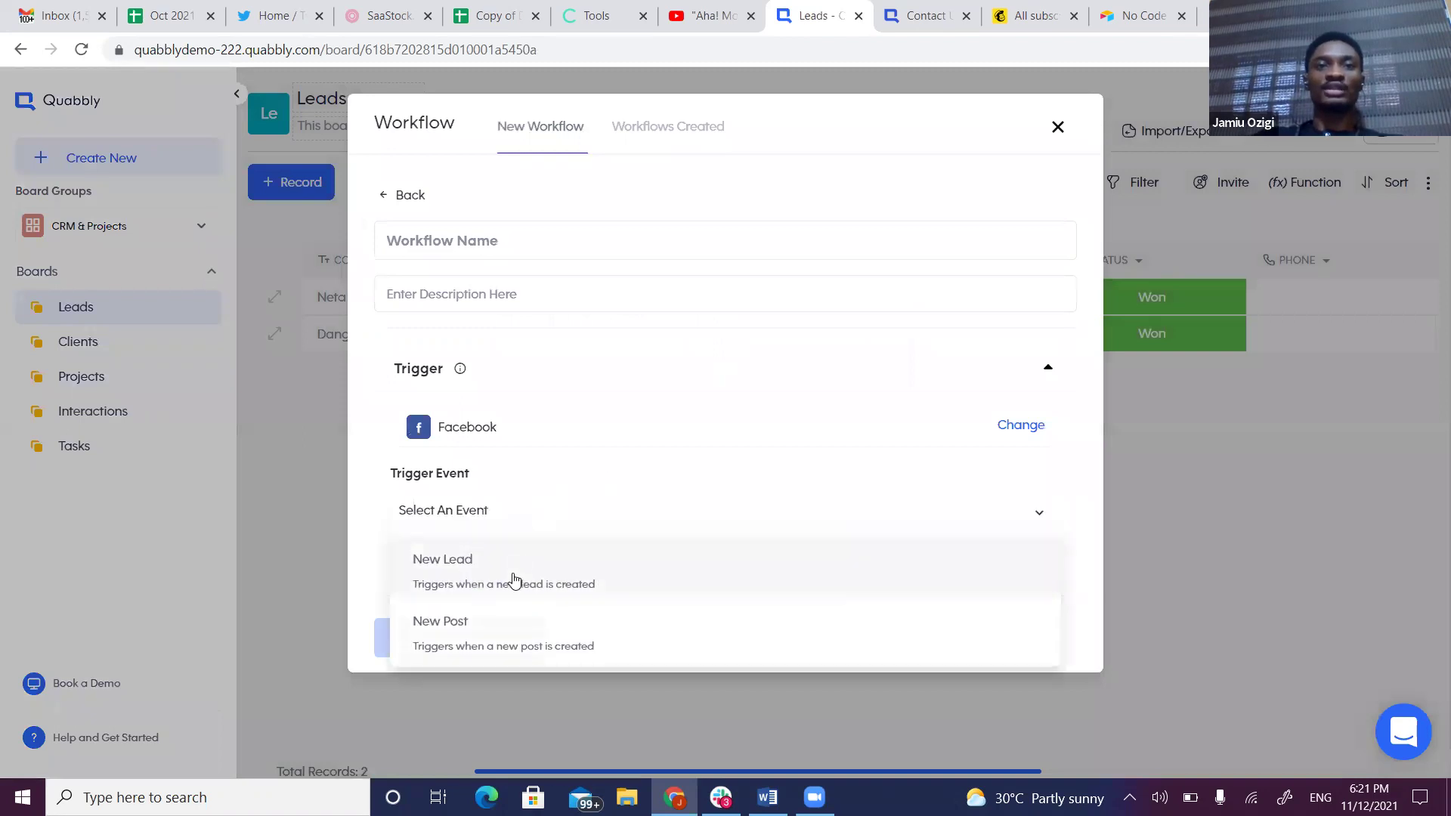
click(533, 567)
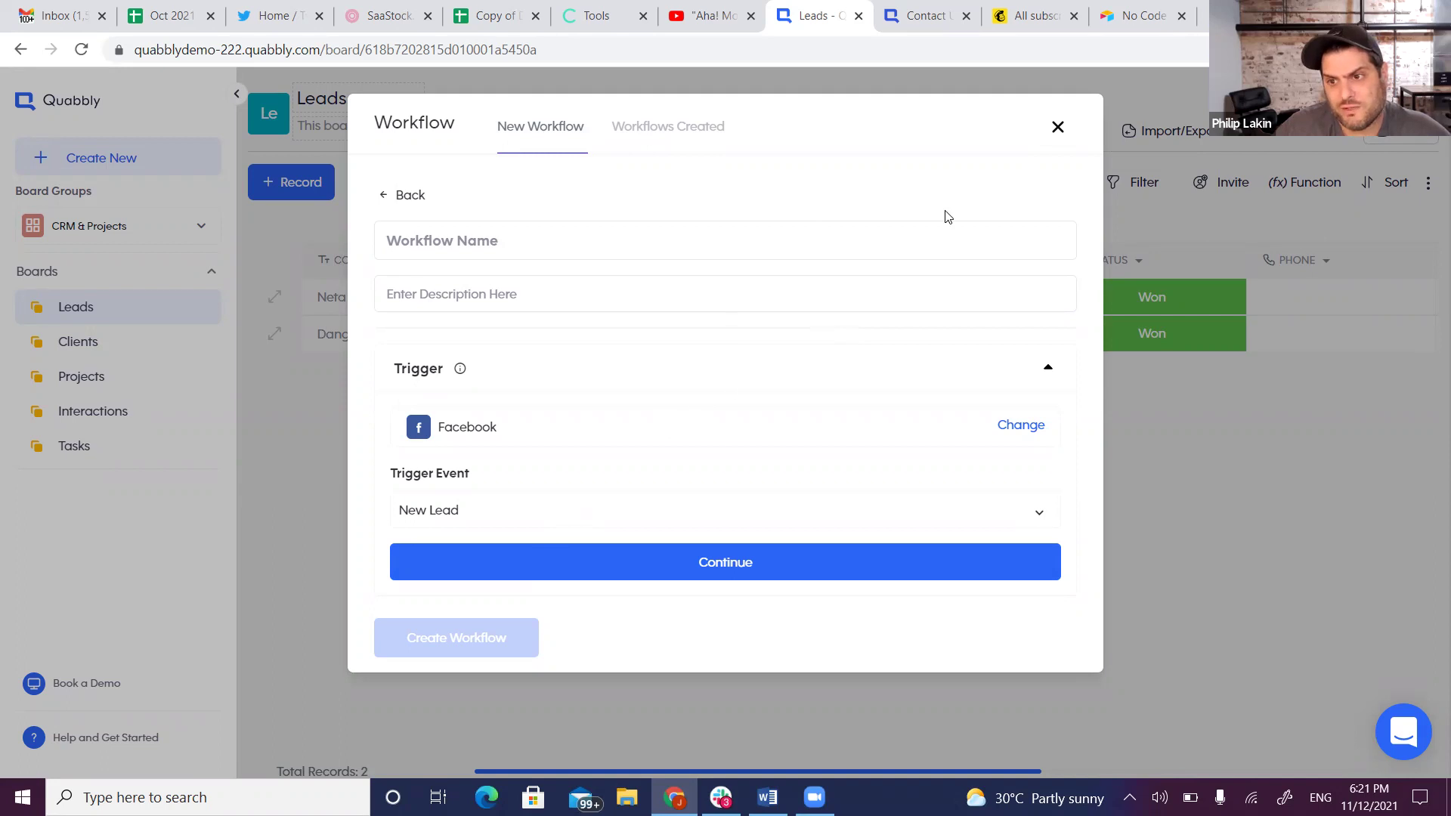
click(1057, 130)
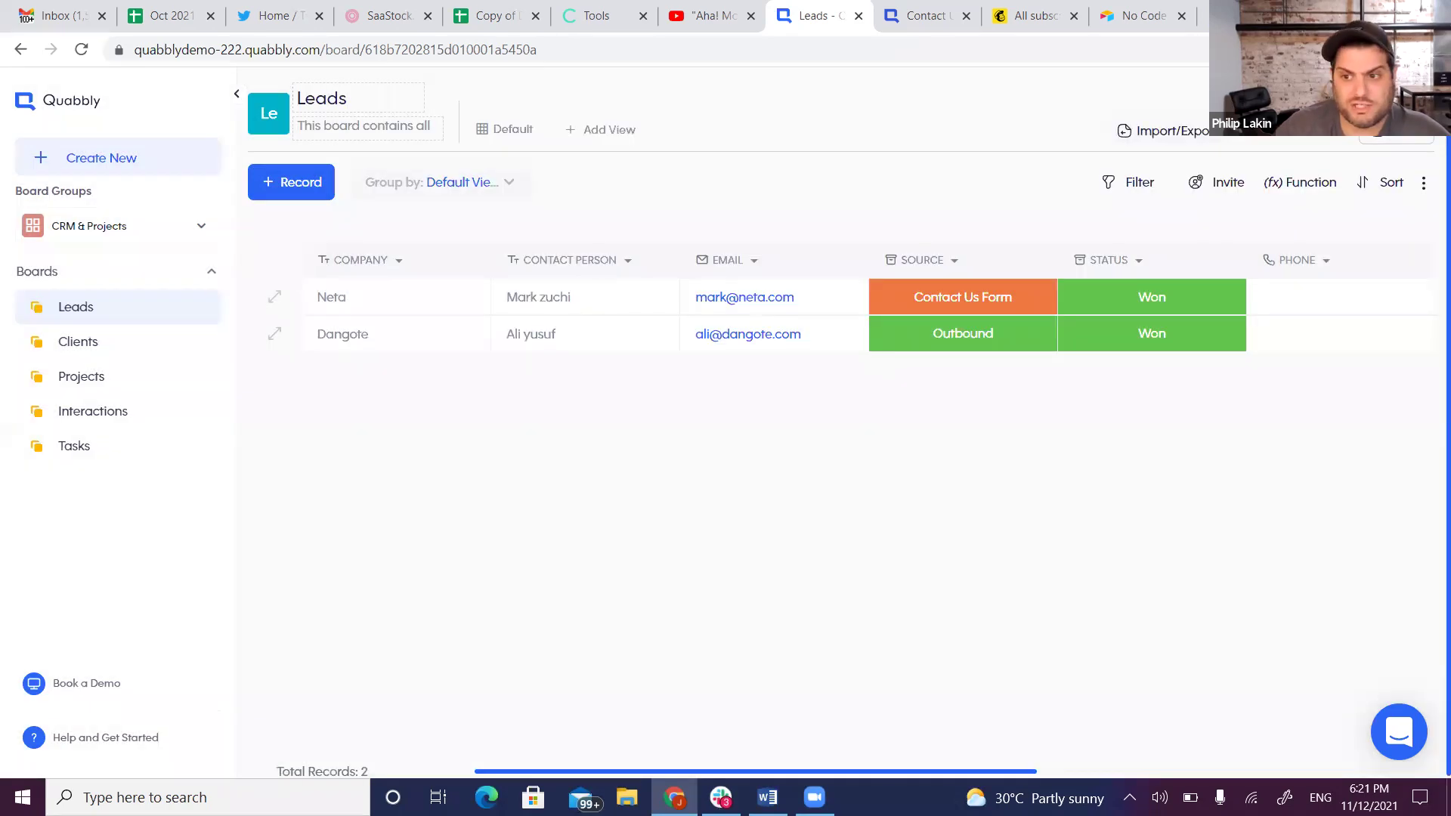
click(1396, 127)
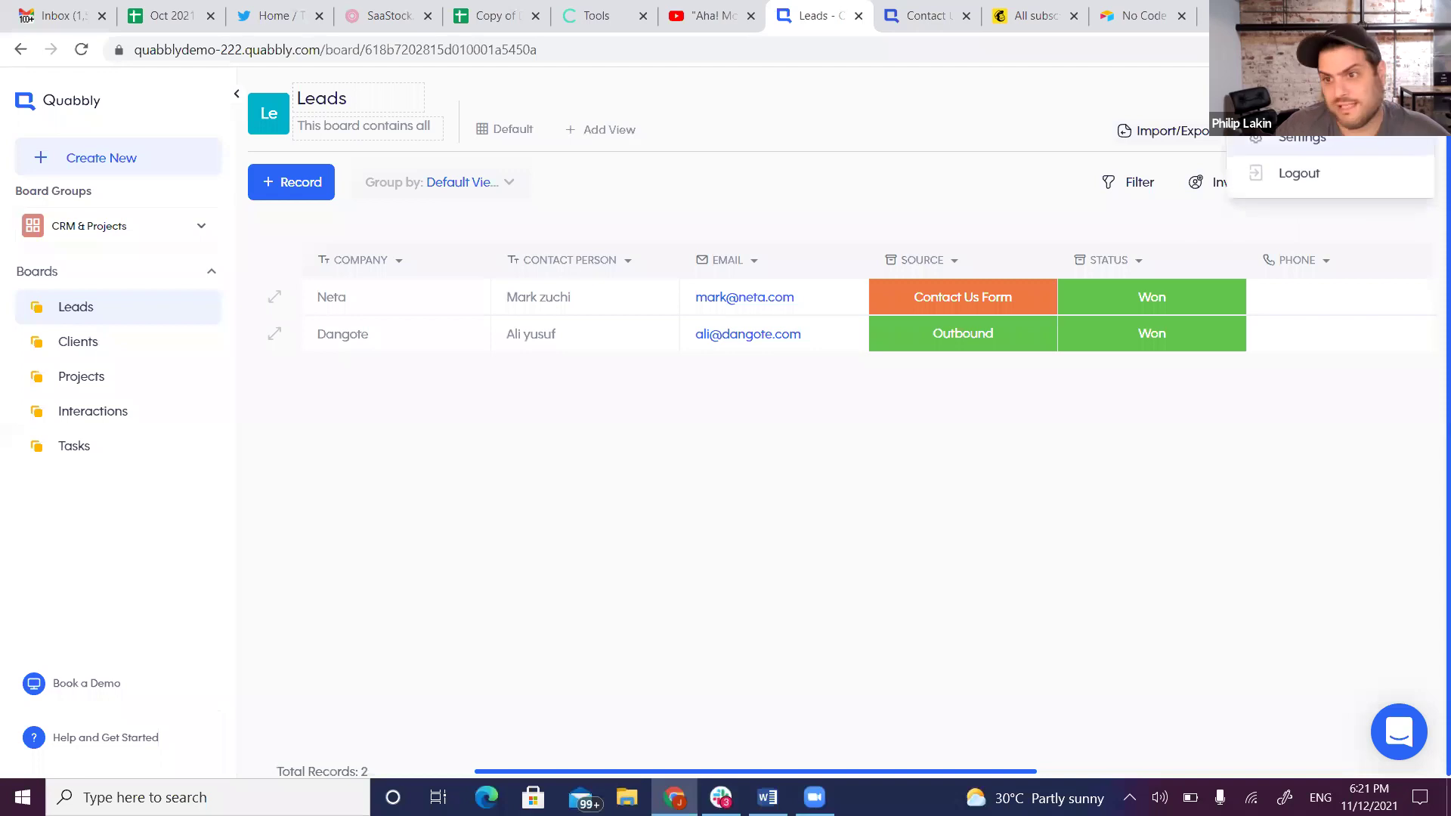
click(1342, 149)
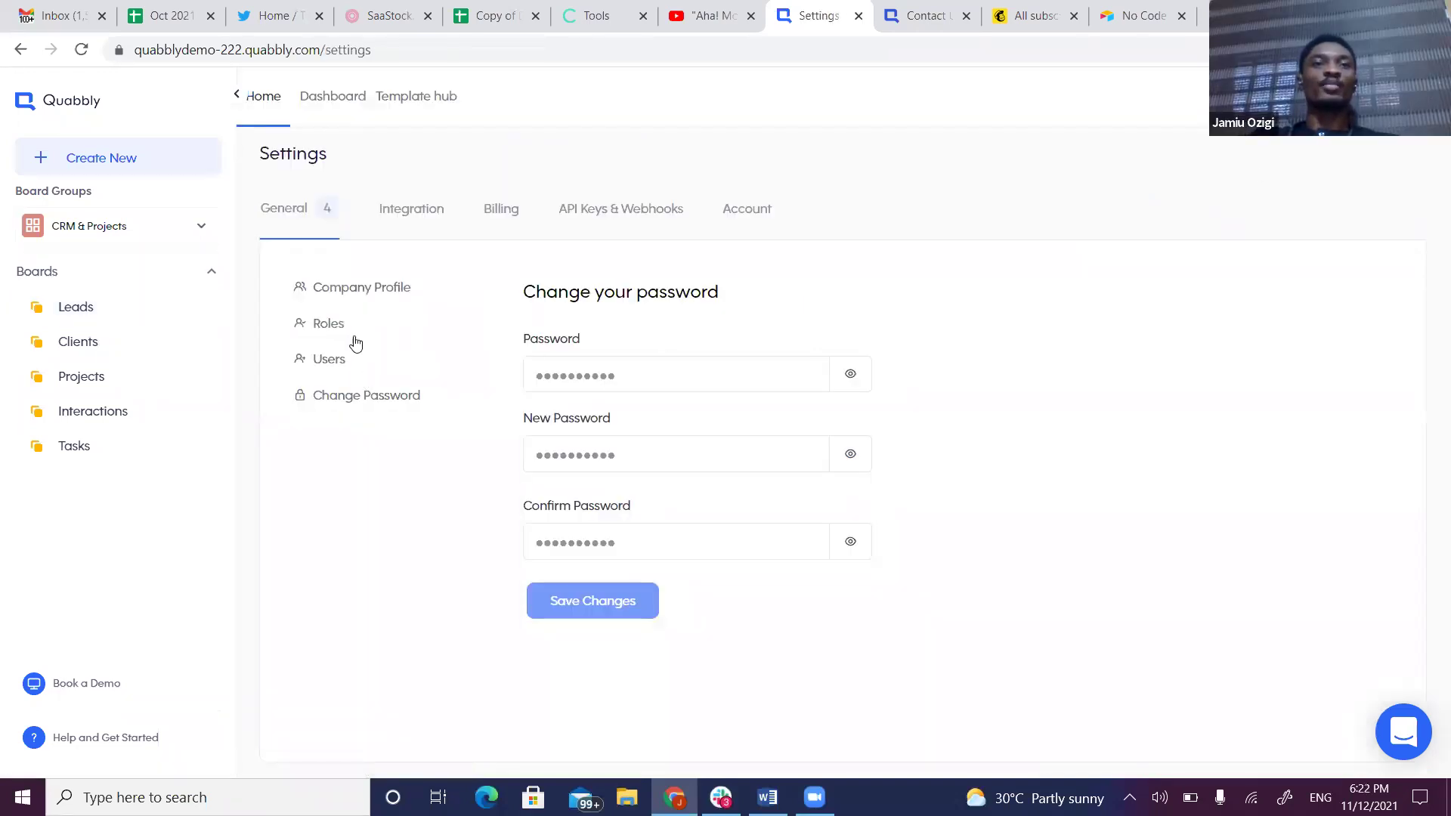
click(330, 325)
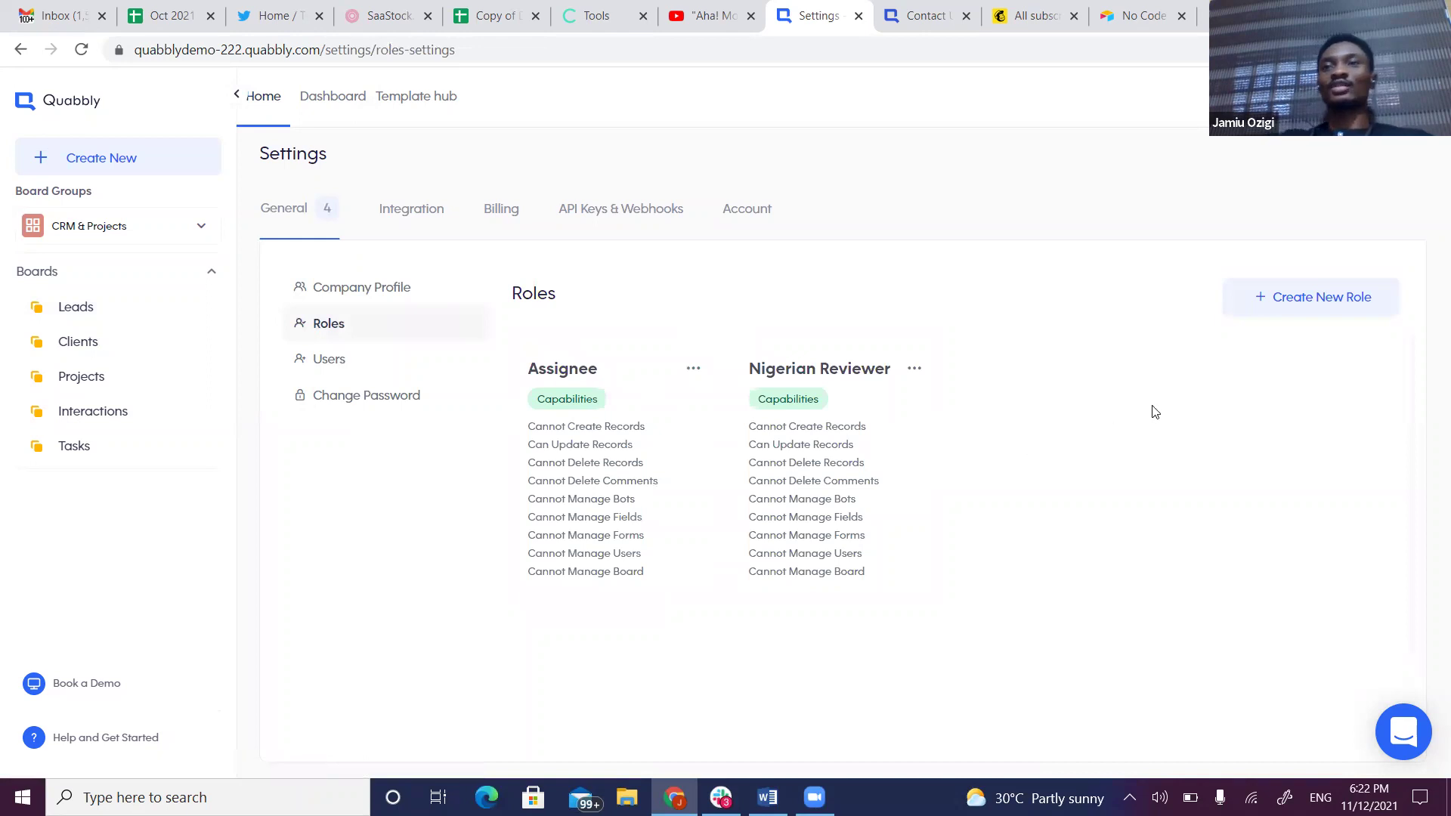
click(1267, 307)
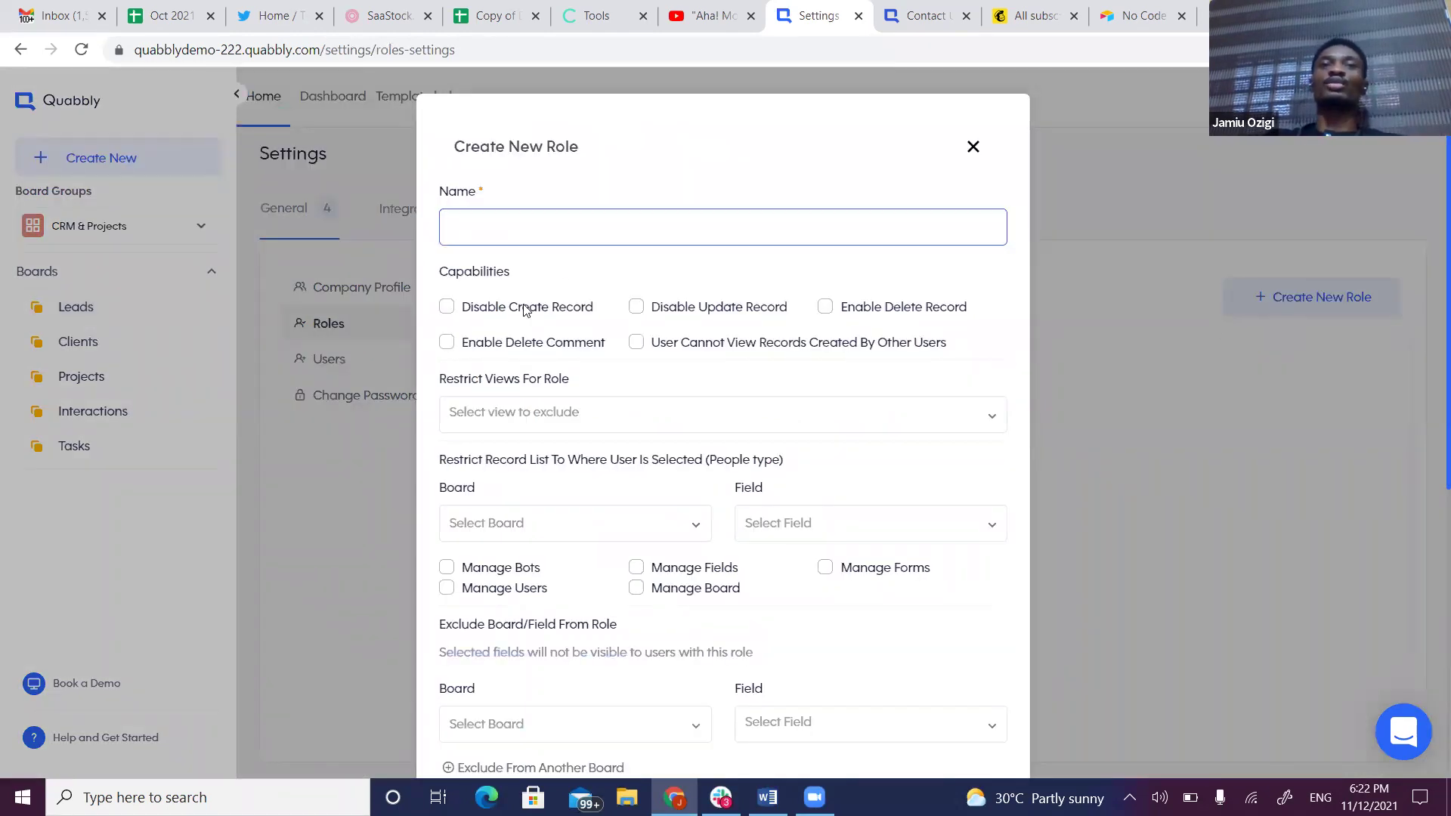
scroll(604, 532, down, 6)
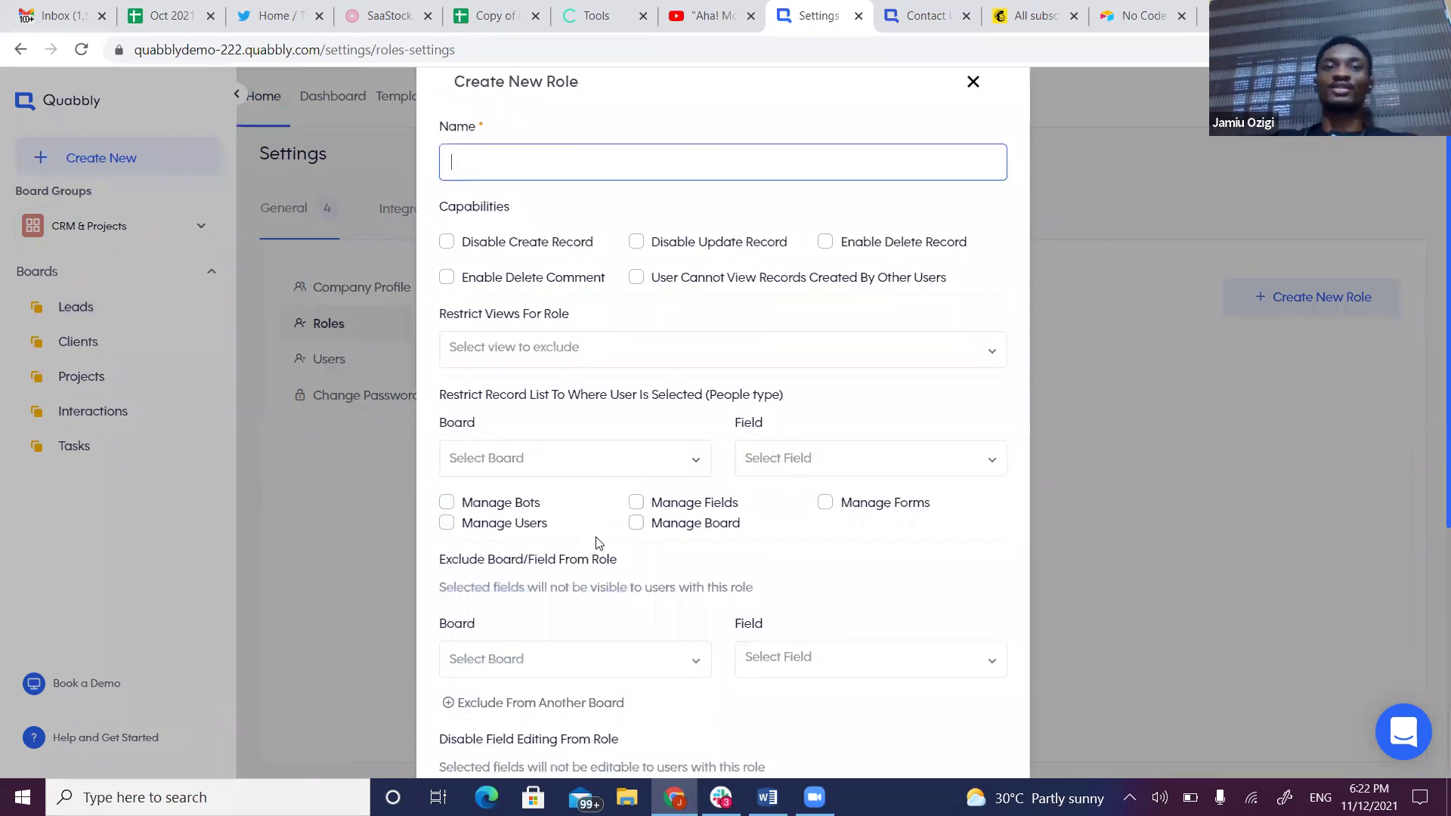
scroll(596, 533, up, 7)
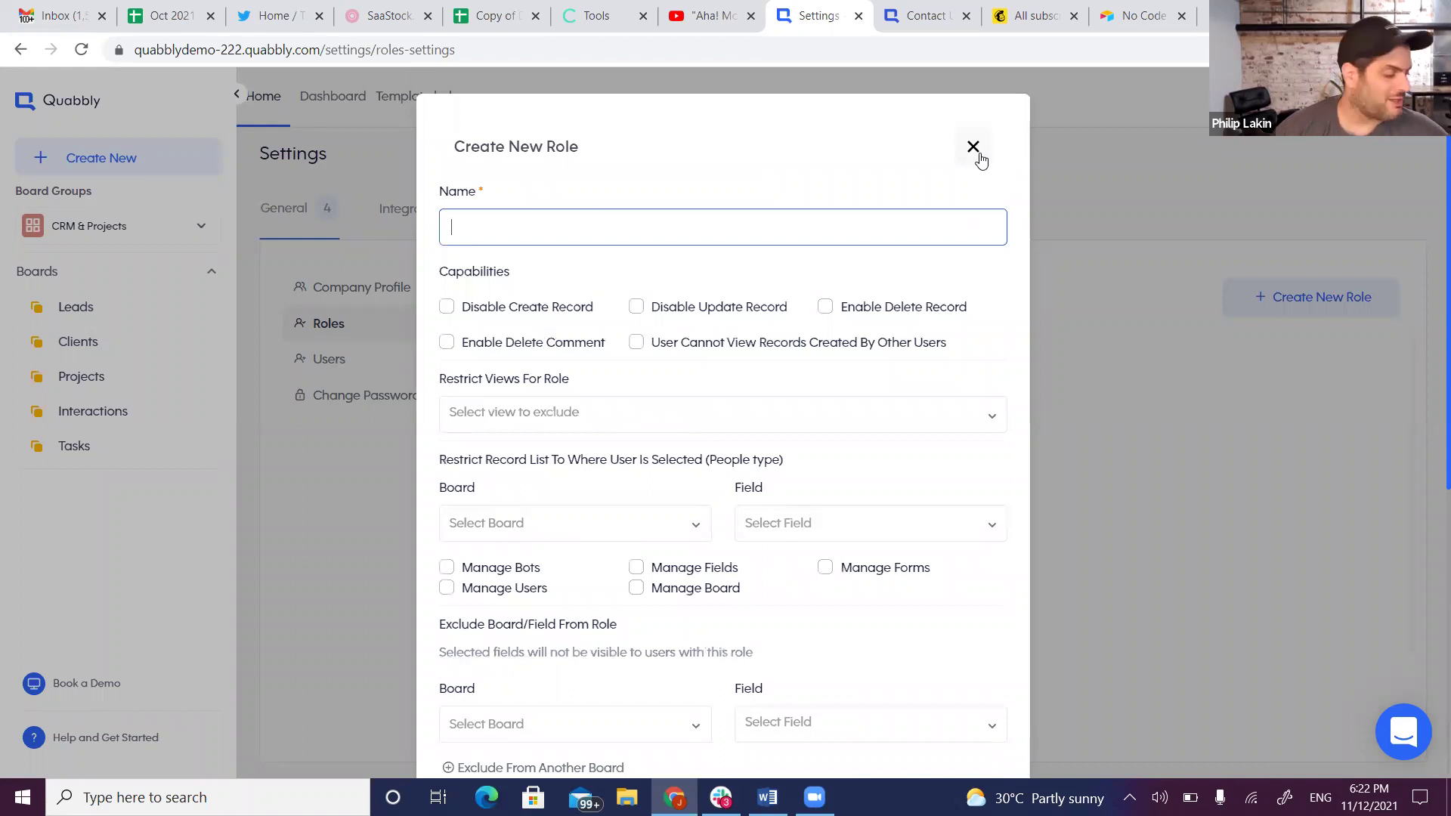
click(975, 149)
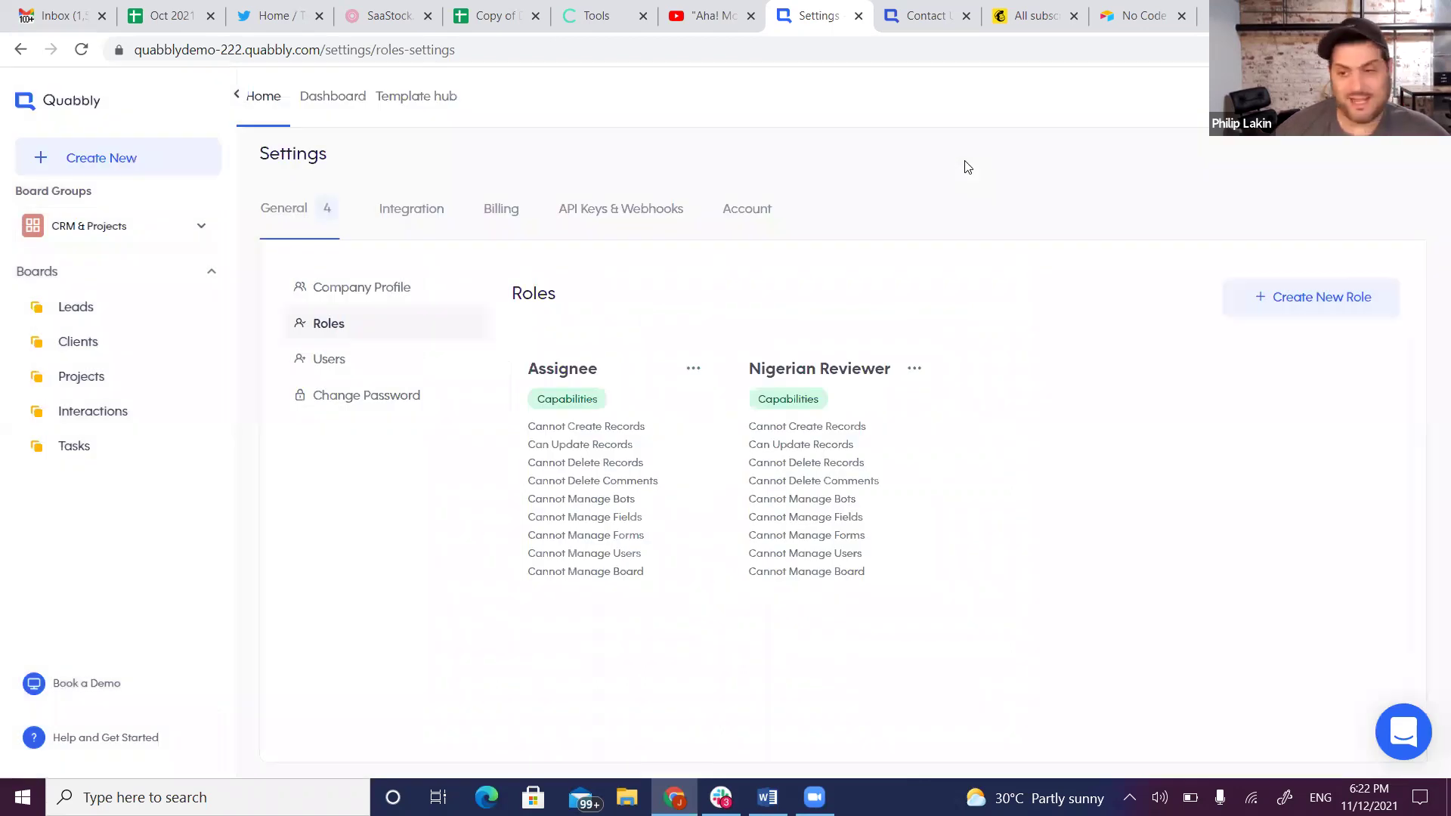
Return to the Leads board and bring up the Getting started help guide
click(91, 321)
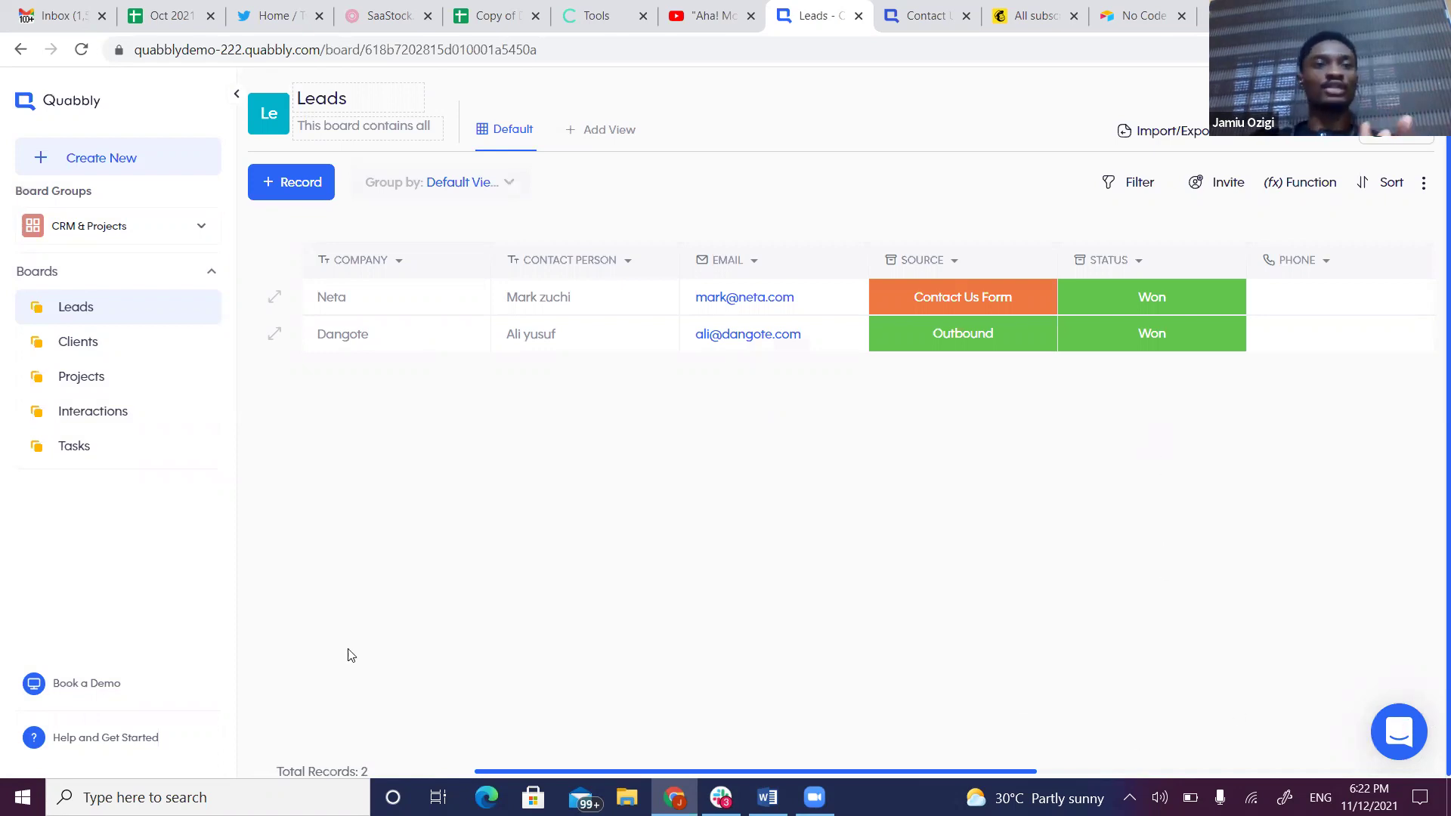
click(79, 742)
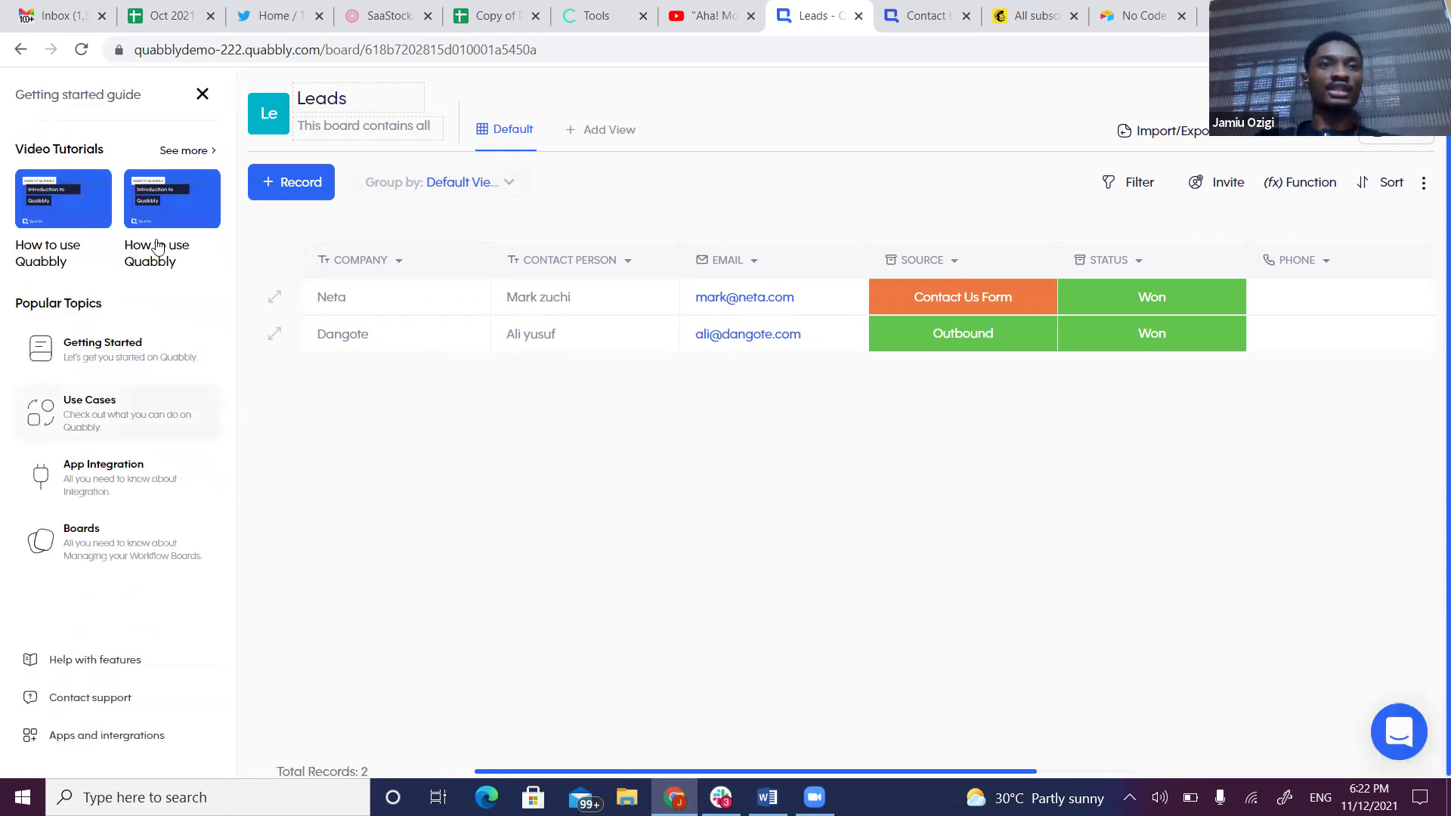
Close the guide, visit Book a Demo, reopen and close Getting started, then go Home
click(200, 97)
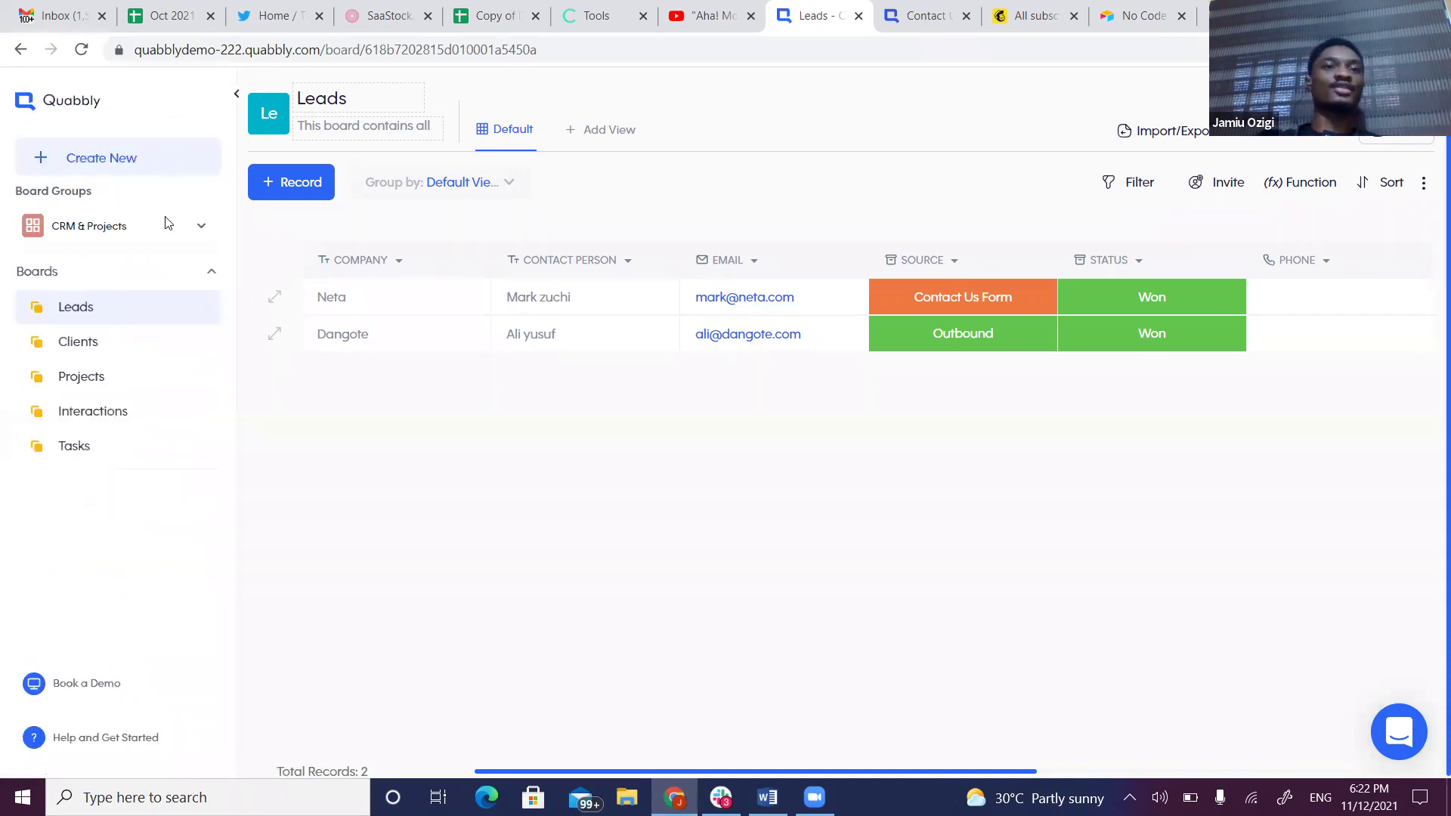
click(78, 694)
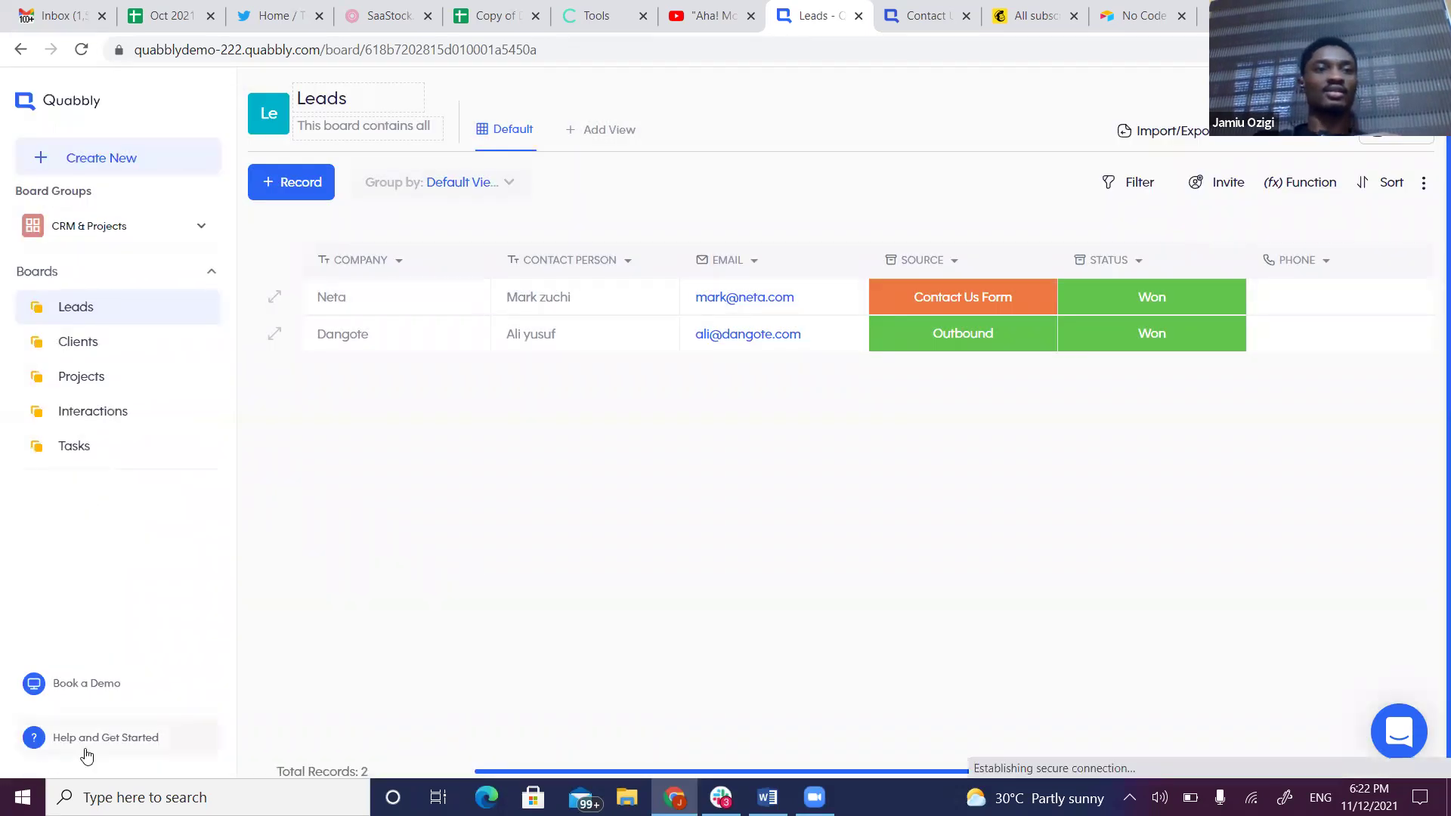
click(89, 737)
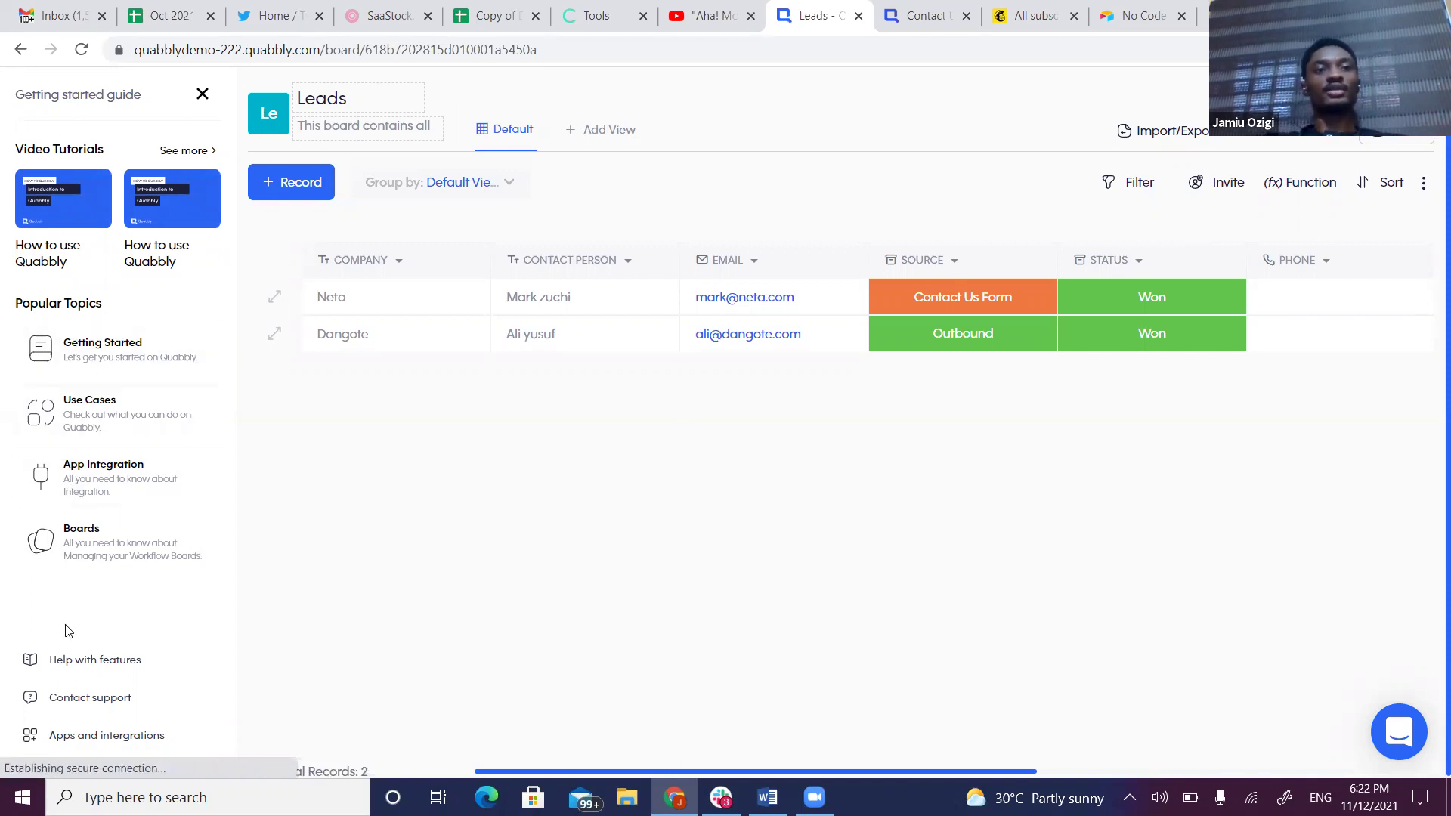
click(56, 663)
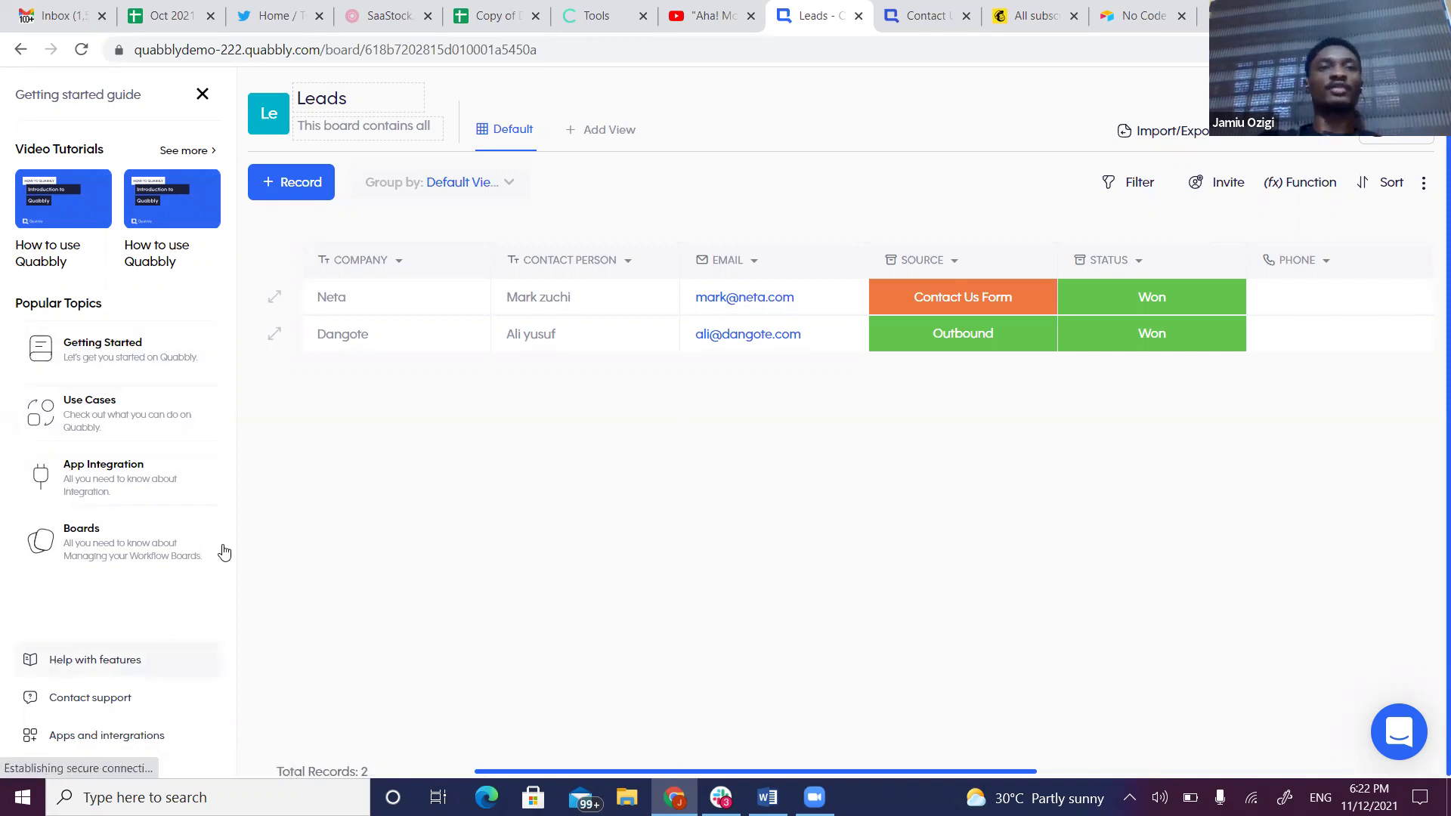
click(200, 96)
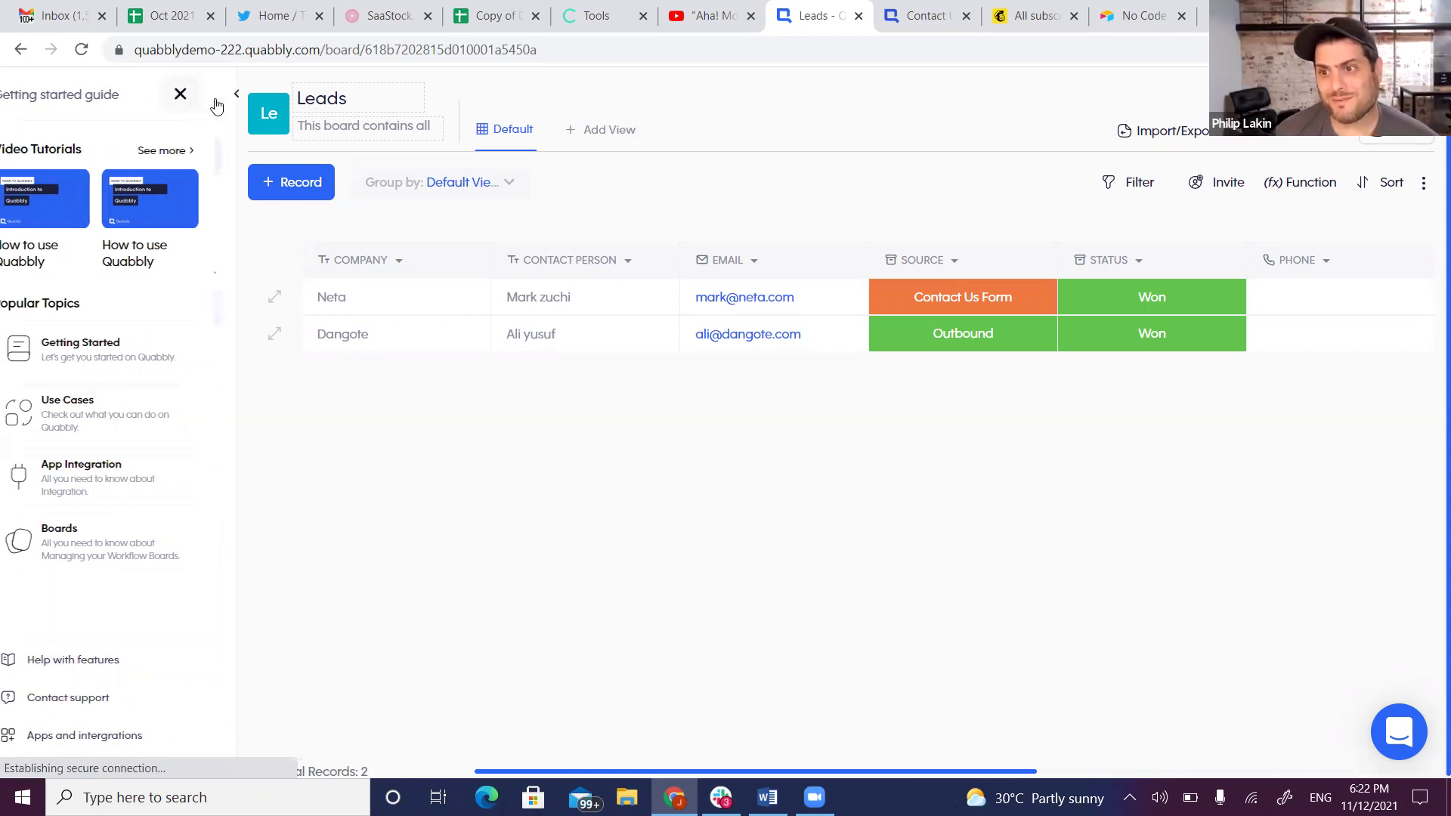
click(91, 106)
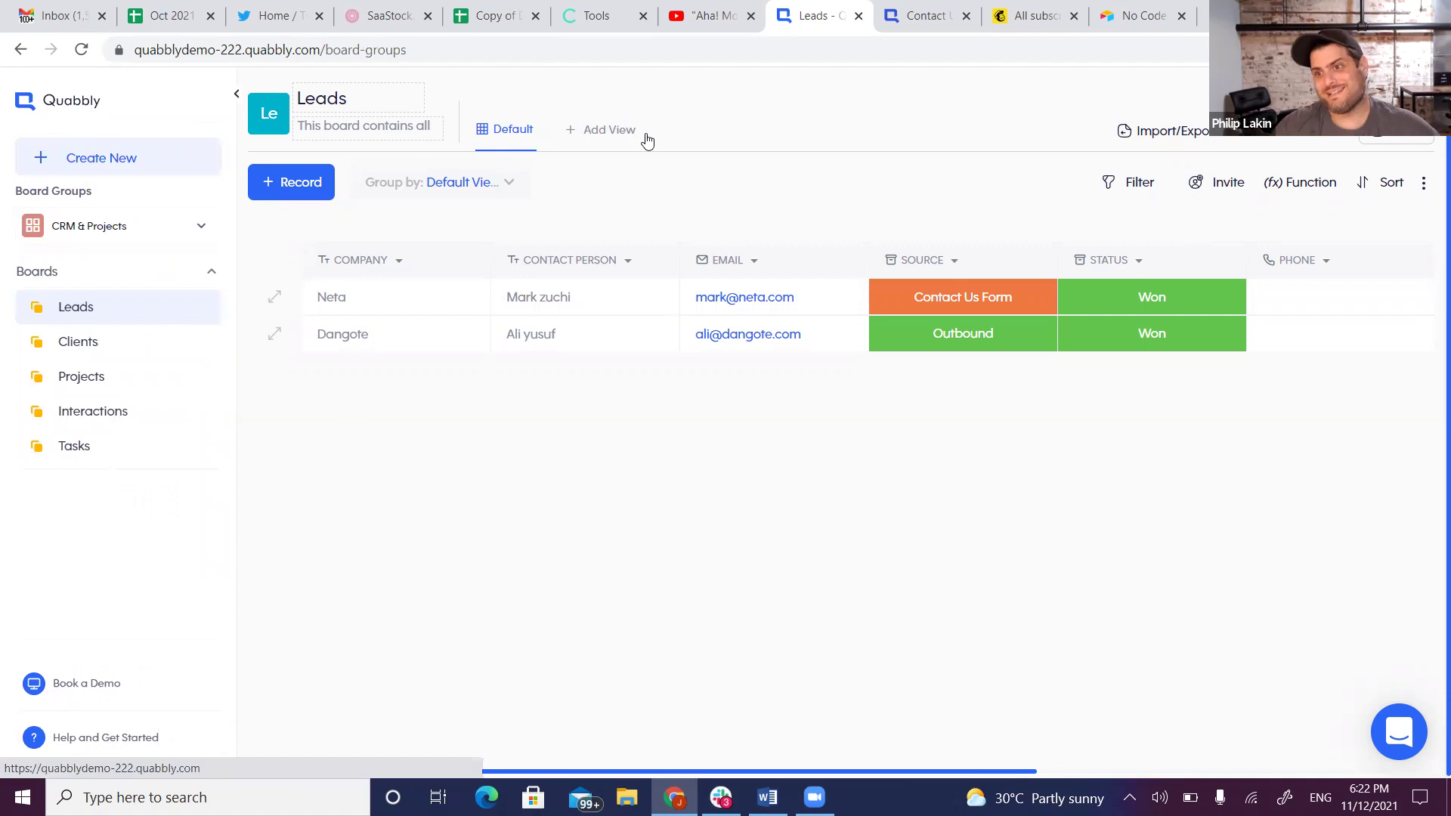